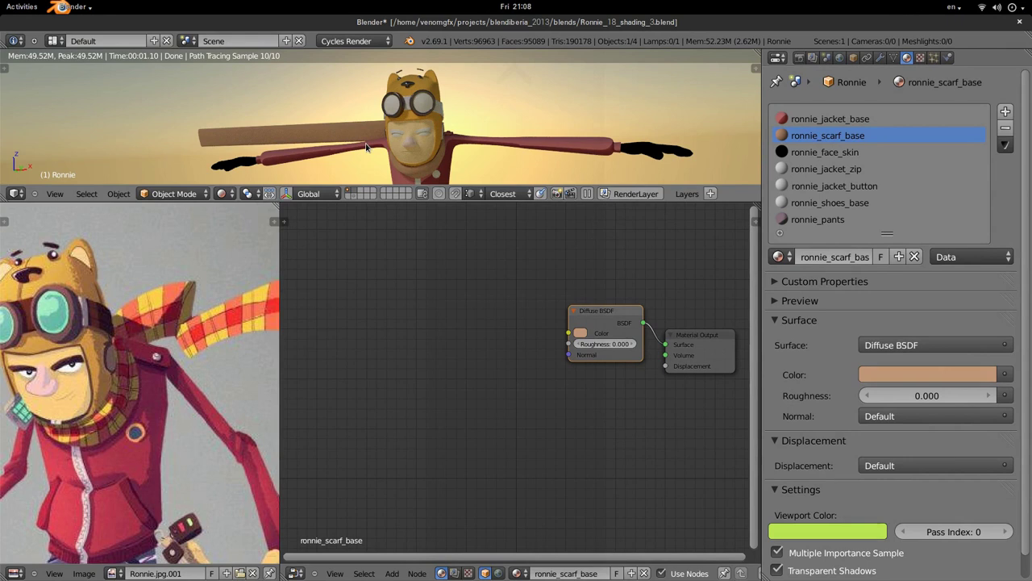
# Orbit the rendered view toward Ronnie and reframe the character reference drawing.
pyautogui.keyDown('ctrl'); pyautogui.hscroll(2, 200, 327); pyautogui.keyUp('ctrl')
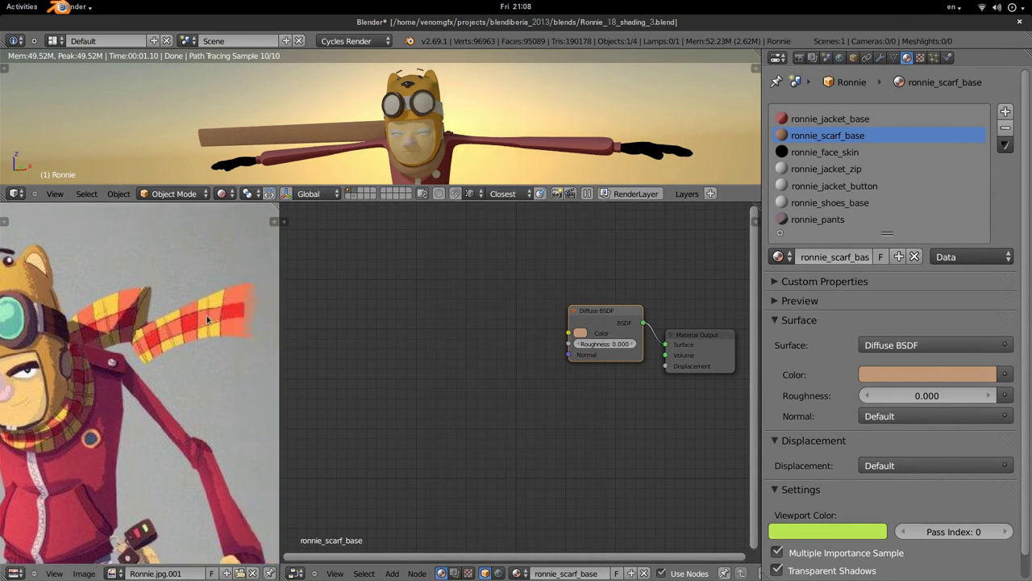
pyautogui.scroll(1, 137, 339)
pyautogui.scroll(1, 133, 345)
pyautogui.keyDown('shift'); pyautogui.scroll(-2, 121, 358); pyautogui.keyUp('shift')
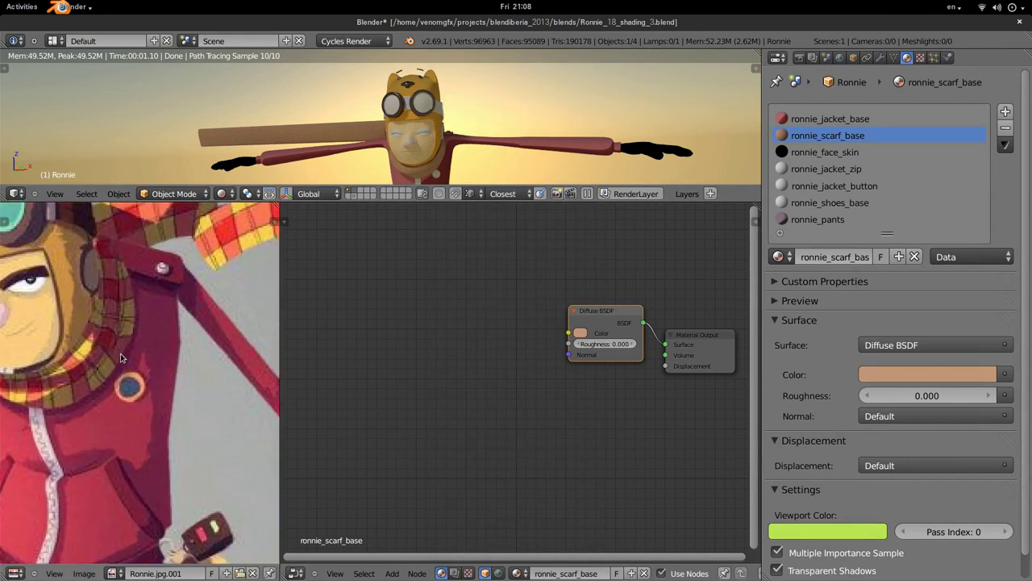
pyautogui.scroll(1, 119, 343)
pyautogui.keyDown('ctrl'); pyautogui.hscroll(2, 104, 347); pyautogui.keyUp('ctrl')
pyautogui.keyDown('shift'); pyautogui.scroll(2, 93, 348); pyautogui.keyUp('shift')
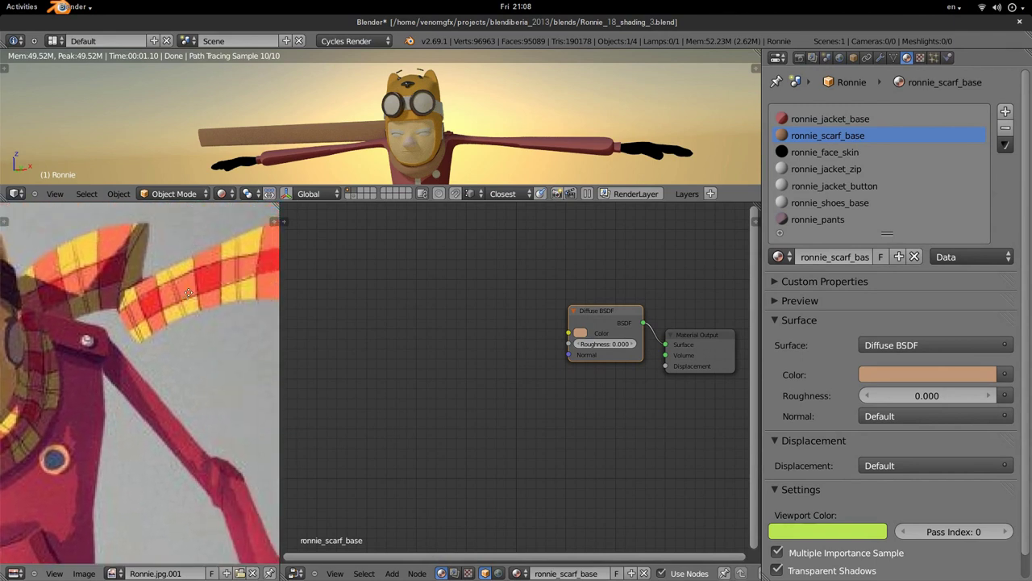
pyautogui.scroll(1, 84, 350)
pyautogui.scroll(-1, 84, 350)
pyautogui.scroll(-1, 84, 350)
pyautogui.scroll(-2, 84, 350)
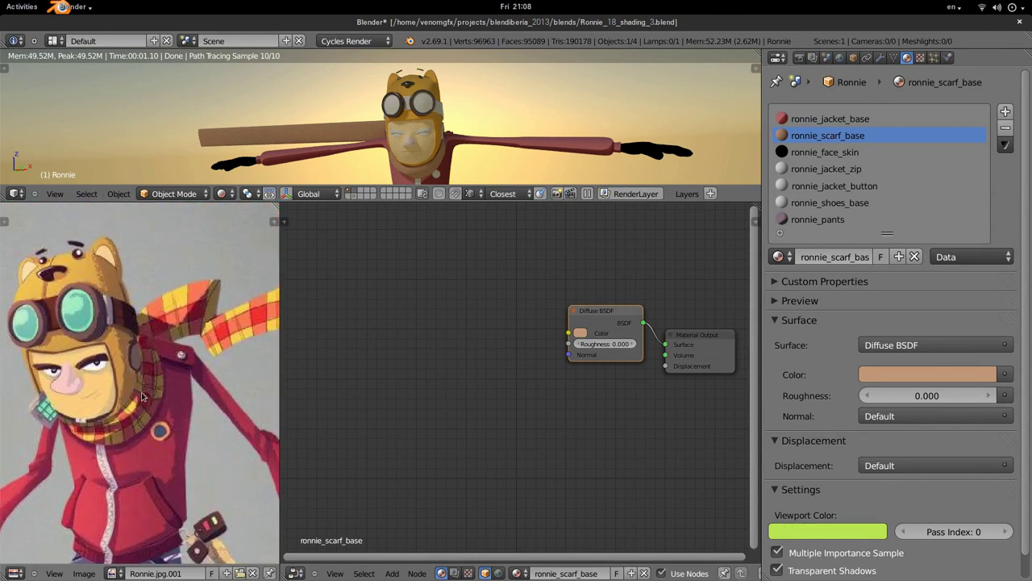
pyautogui.moveTo(505, 150)
pyautogui.mouseDown(button='middle')
pyautogui.moveTo(400, 129)
pyautogui.moveTo(452, 131)
pyautogui.mouseUp(button='middle')
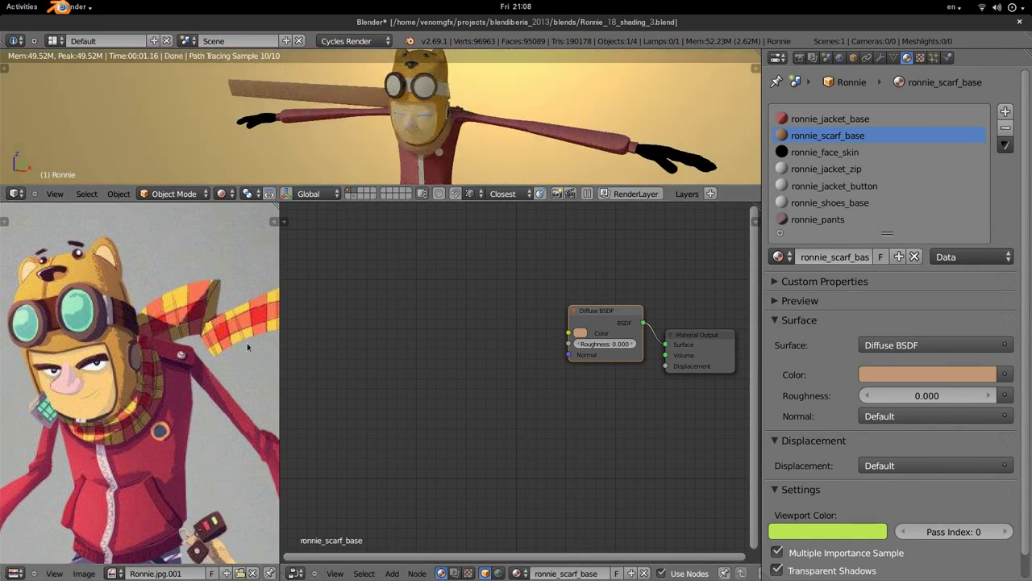
pyautogui.moveTo(247, 343); pyautogui.dragTo(172, 369, button='middle')
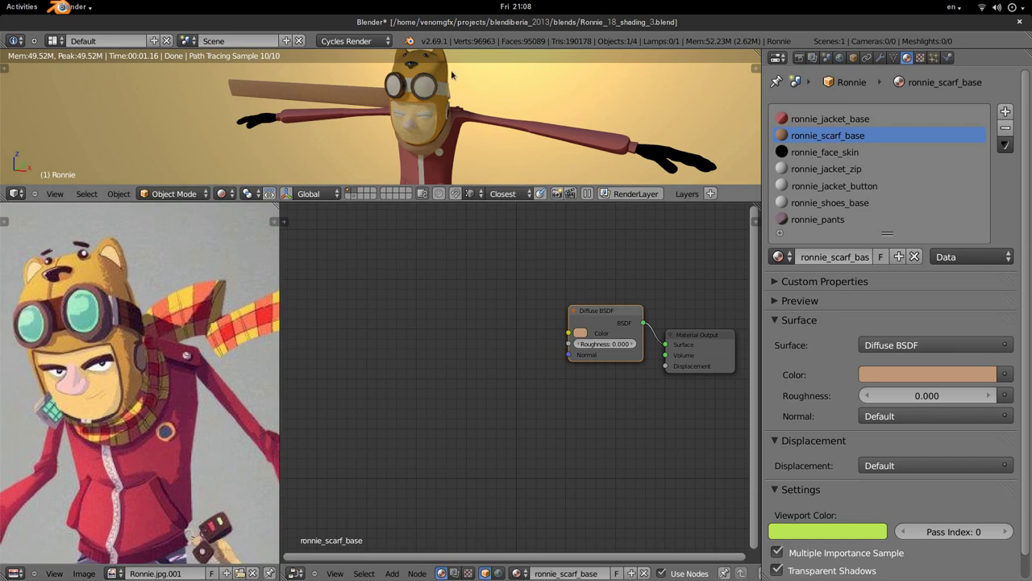
pyautogui.moveTo(413, 133); pyautogui.dragTo(428, 135, button='middle')
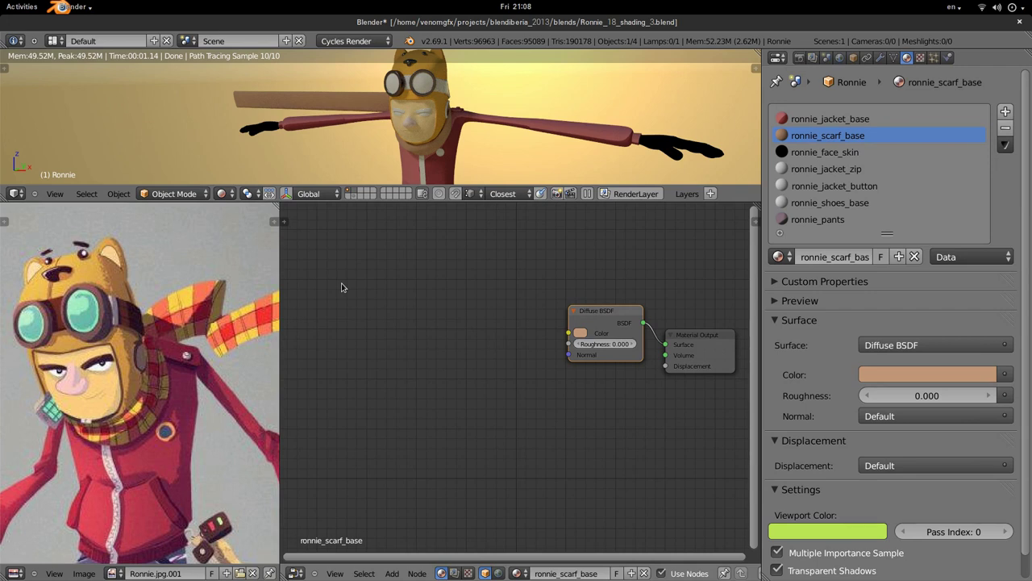
# Add a Brick Texture node and link its Color into the Diffuse BSDF Color input.
pyautogui.hotkey('shift', 'a')
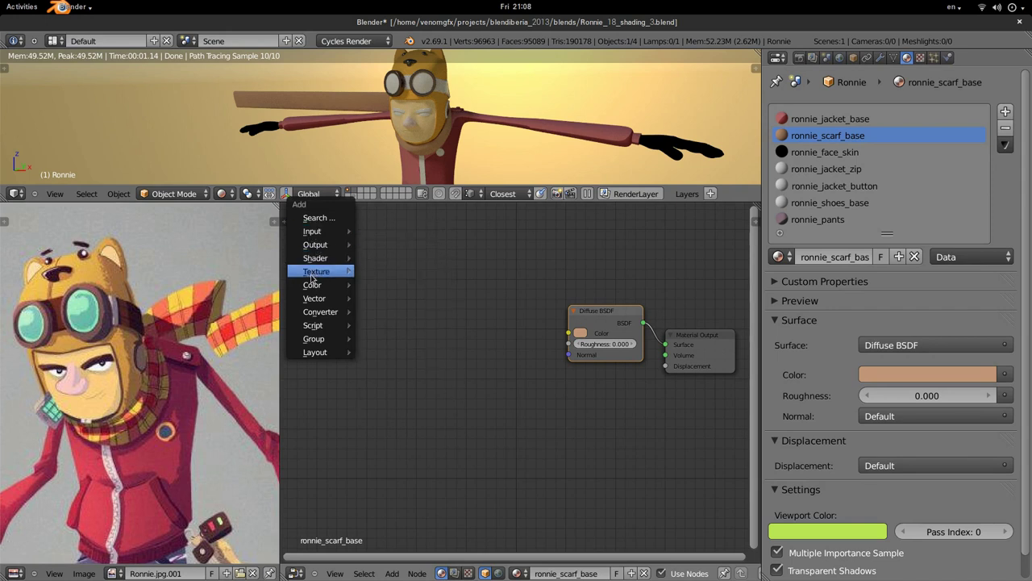
pyautogui.moveTo(316, 271)
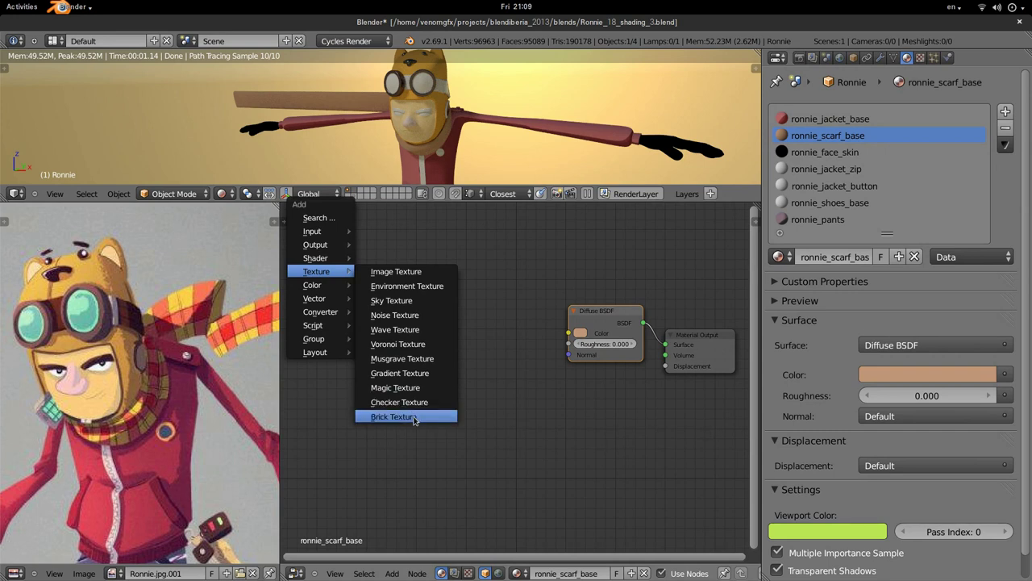
pyautogui.click(414, 418)
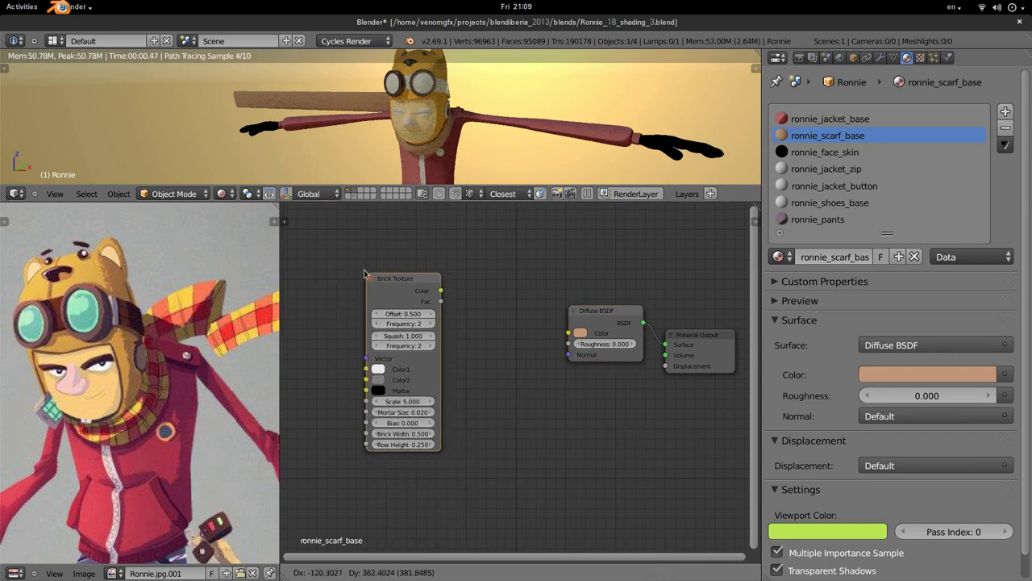
pyautogui.click(313, 236)
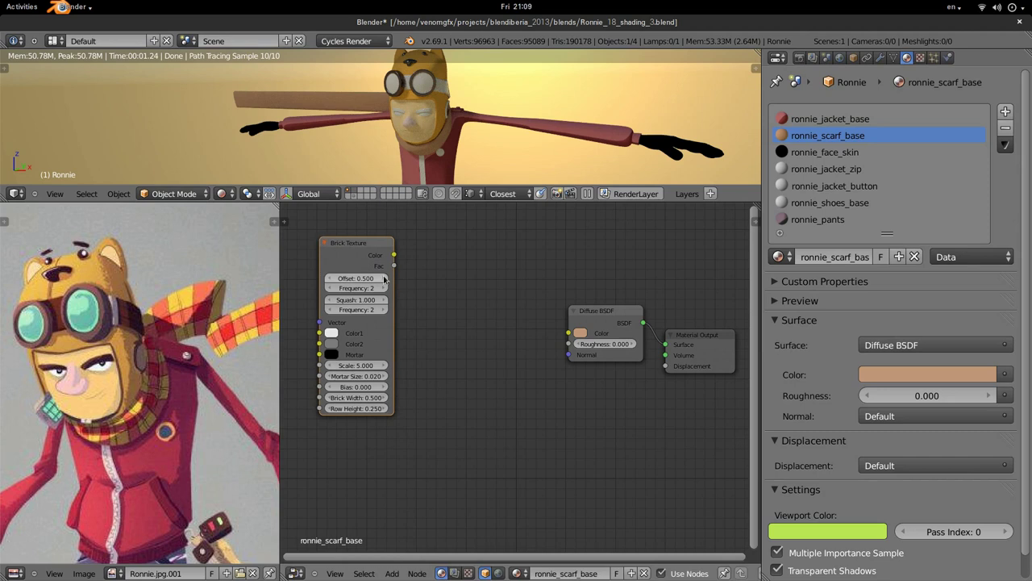
pyautogui.moveTo(375, 264)
pyautogui.mouseDown()
pyautogui.moveTo(390, 256)
pyautogui.moveTo(398, 270)
pyautogui.moveTo(571, 333)
pyautogui.mouseUp()
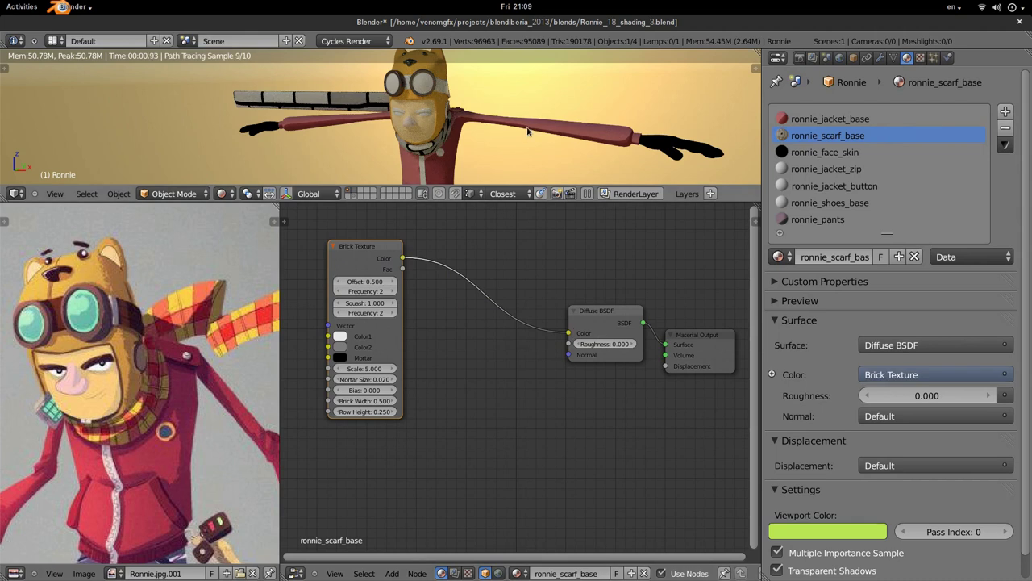
pyautogui.moveTo(387, 121)
pyautogui.mouseDown(button='middle')
pyautogui.moveTo(337, 125)
pyautogui.moveTo(299, 156)
pyautogui.moveTo(583, 143)
pyautogui.moveTo(403, 138)
pyautogui.moveTo(487, 138)
pyautogui.moveTo(418, 119)
pyautogui.moveTo(467, 142)
pyautogui.mouseUp(button='middle')
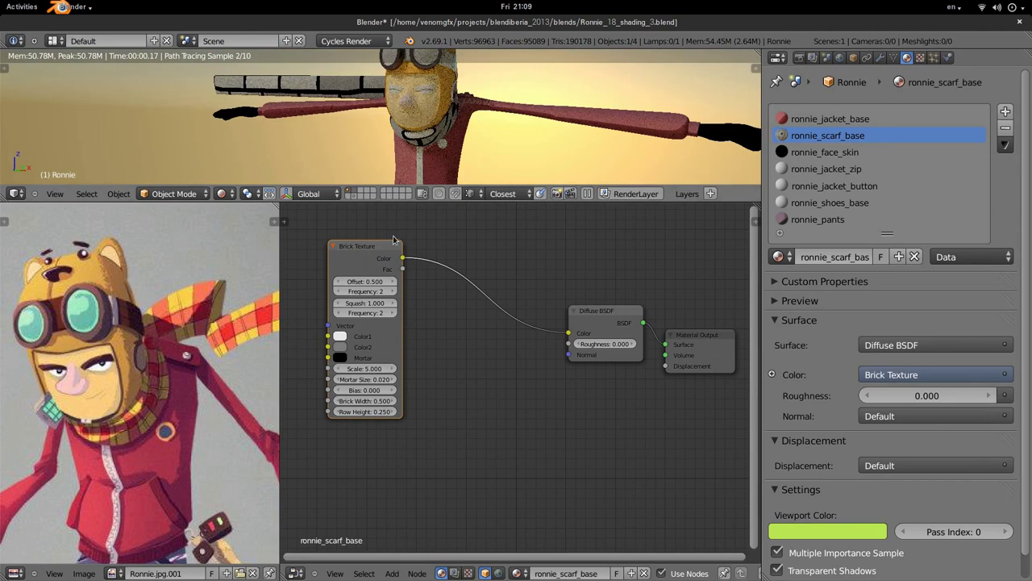
pyautogui.moveTo(395, 268); pyautogui.dragTo(428, 262)
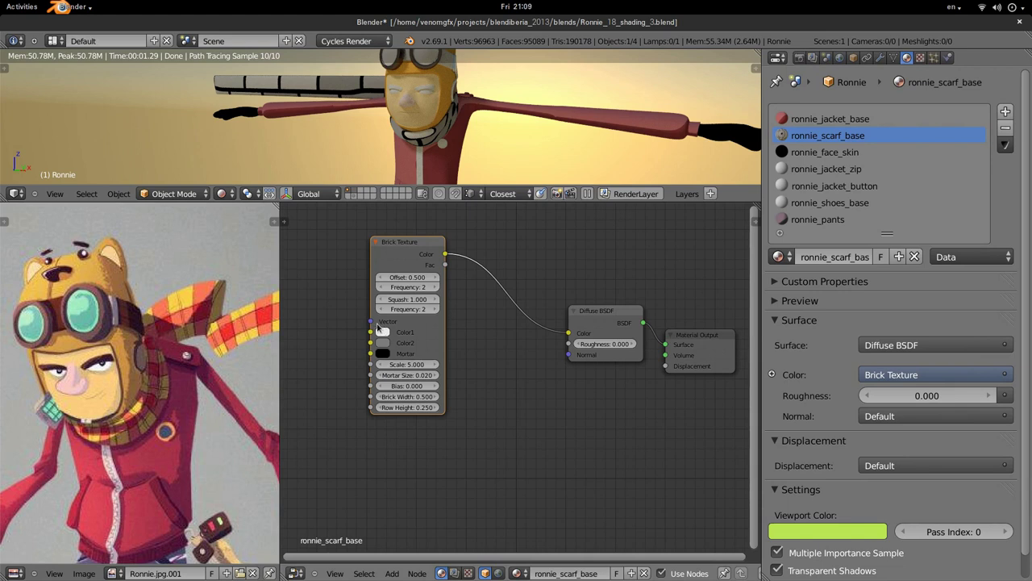
pyautogui.scroll(-2, 400, 335)
pyautogui.keyDown('ctrl'); pyautogui.scroll(2, 399, 299); pyautogui.keyUp('ctrl')
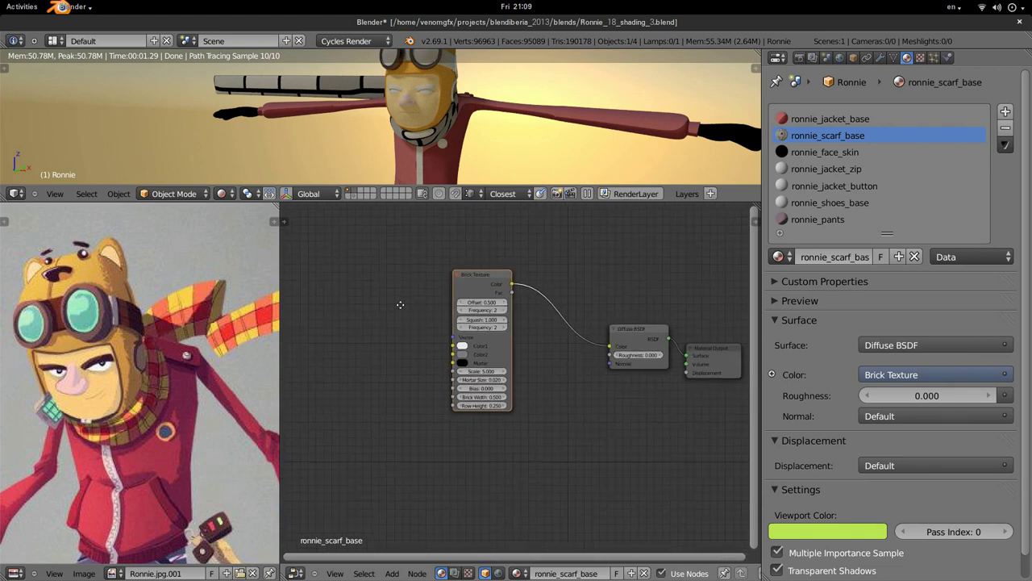
pyautogui.hotkey('shift', 'a')
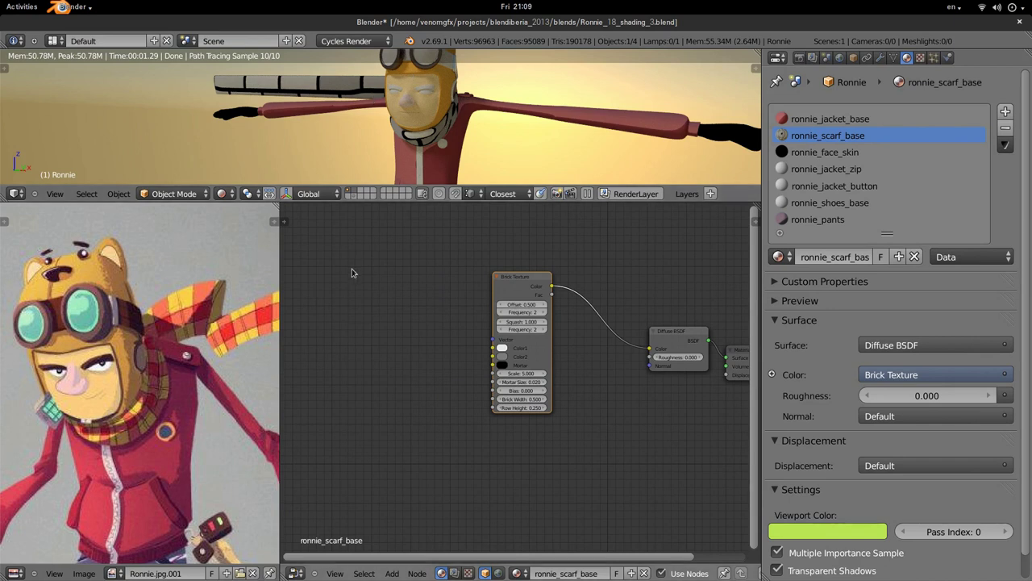
pyautogui.hotkey('shift', 'a')
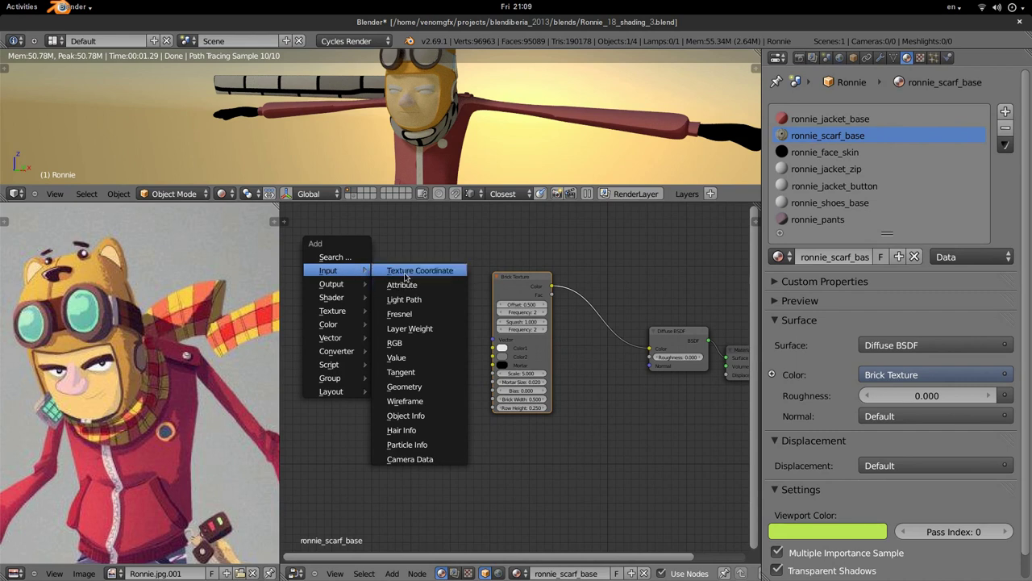
# Add a Texture Coordinate node and connect its UV output to the Brick Texture's Vector.
pyautogui.click(420, 274)
pyautogui.click(369, 265)
pyautogui.scroll(1, 368, 266)
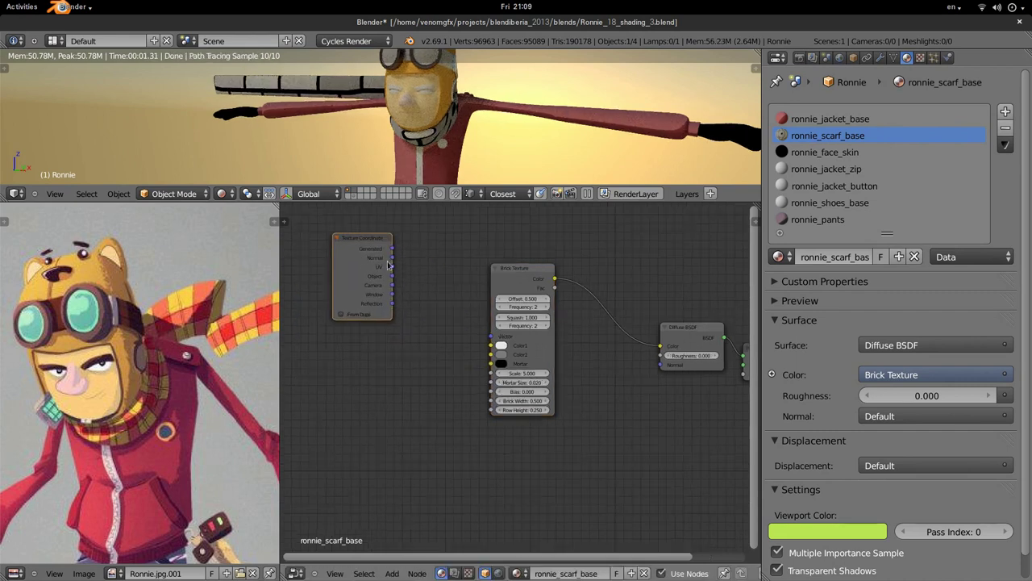
pyautogui.scroll(1, 387, 258)
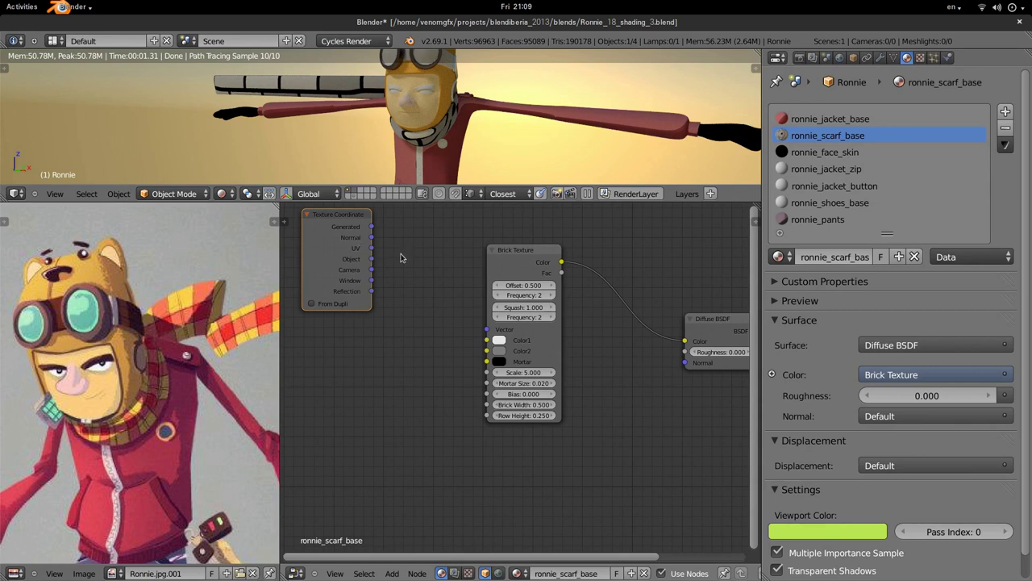
pyautogui.moveTo(530, 258); pyautogui.dragTo(390, 265, button='middle')
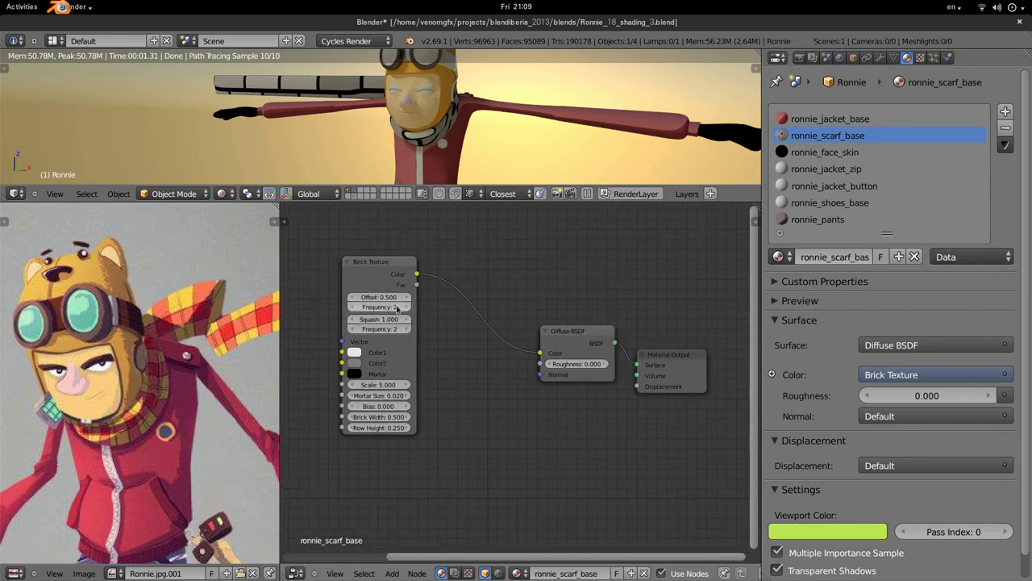
pyautogui.moveTo(375, 306); pyautogui.dragTo(491, 336, button='middle')
pyautogui.moveTo(344, 292); pyautogui.dragTo(367, 286)
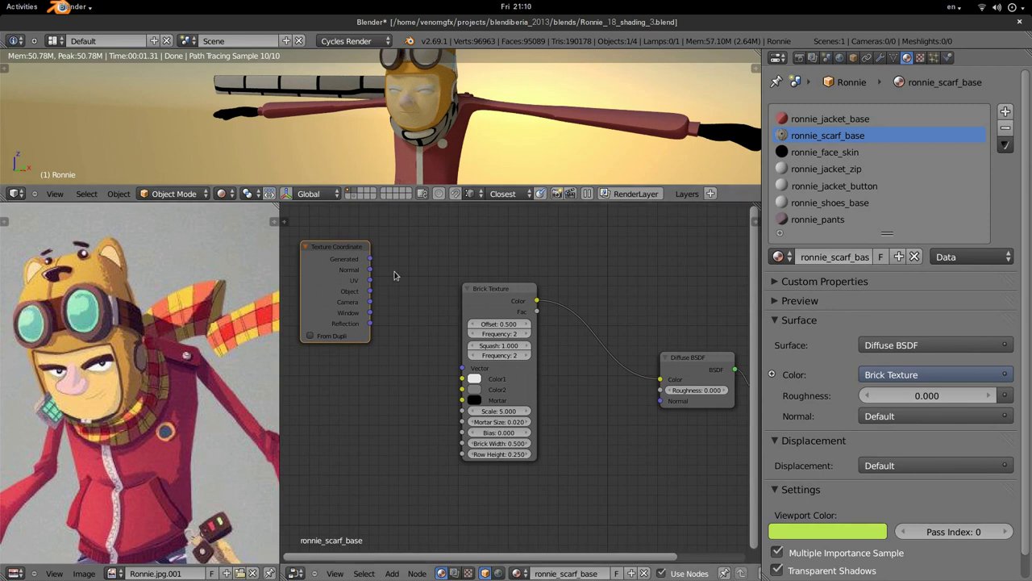
pyautogui.moveTo(370, 281); pyautogui.dragTo(462, 368)
# Orbit around Ronnie's head to inspect the UV-mapped brick pattern on the scarf.
pyautogui.moveTo(484, 129); pyautogui.dragTo(508, 114, button='middle')
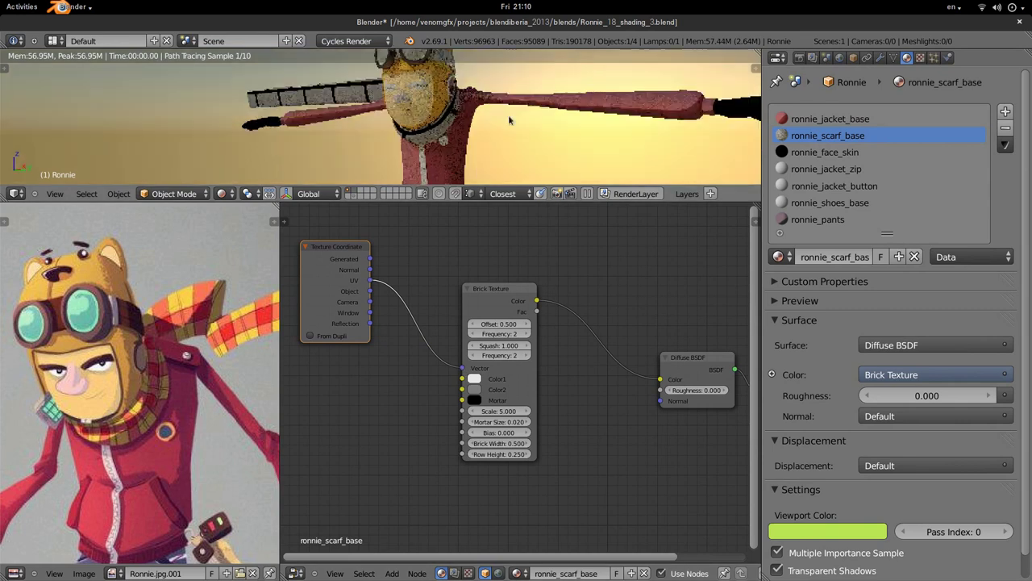
pyautogui.scroll(4, 451, 121)
pyautogui.scroll(2, 398, 132)
pyautogui.moveTo(398, 131); pyautogui.dragTo(529, 88, button='middle')
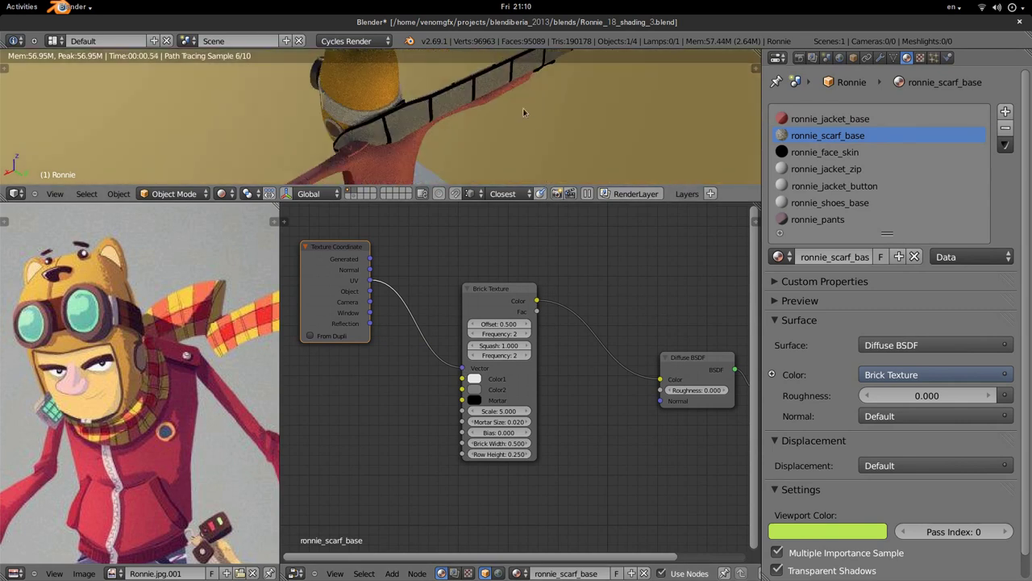
pyautogui.scroll(-3, 521, 118)
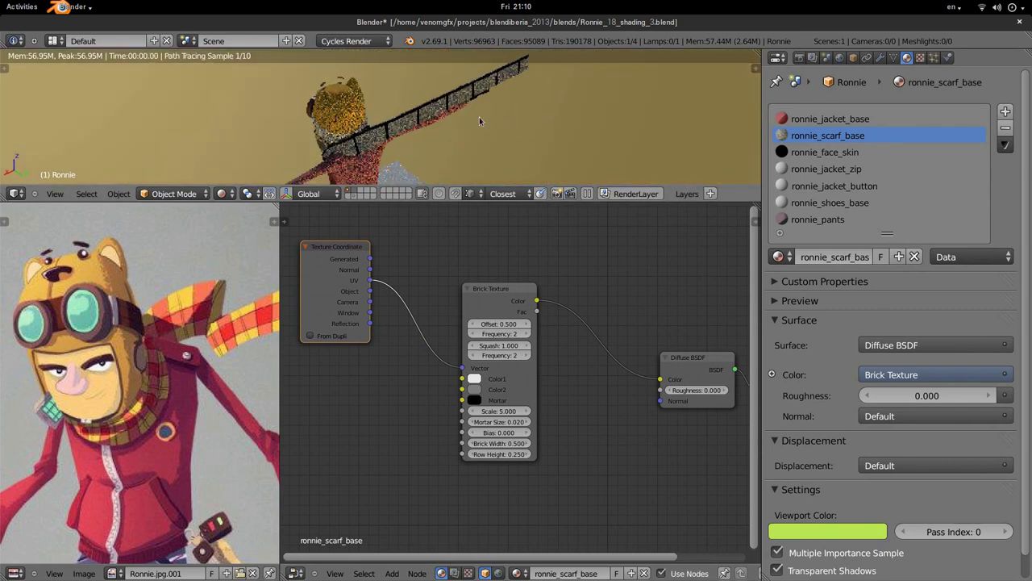
pyautogui.moveTo(479, 117)
pyautogui.mouseDown(button='middle')
pyautogui.moveTo(411, 106)
pyautogui.moveTo(502, 96)
pyautogui.moveTo(409, 90)
pyautogui.moveTo(570, 95)
pyautogui.moveTo(530, 90)
pyautogui.moveTo(410, 125)
pyautogui.moveTo(377, 102)
pyautogui.mouseUp(button='middle')
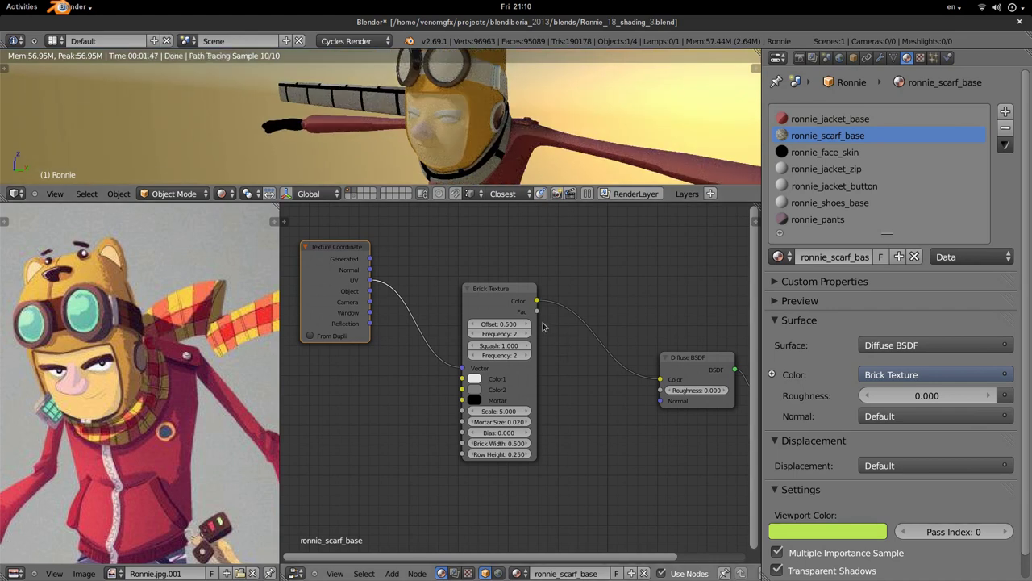
pyautogui.moveTo(501, 309); pyautogui.dragTo(511, 289)
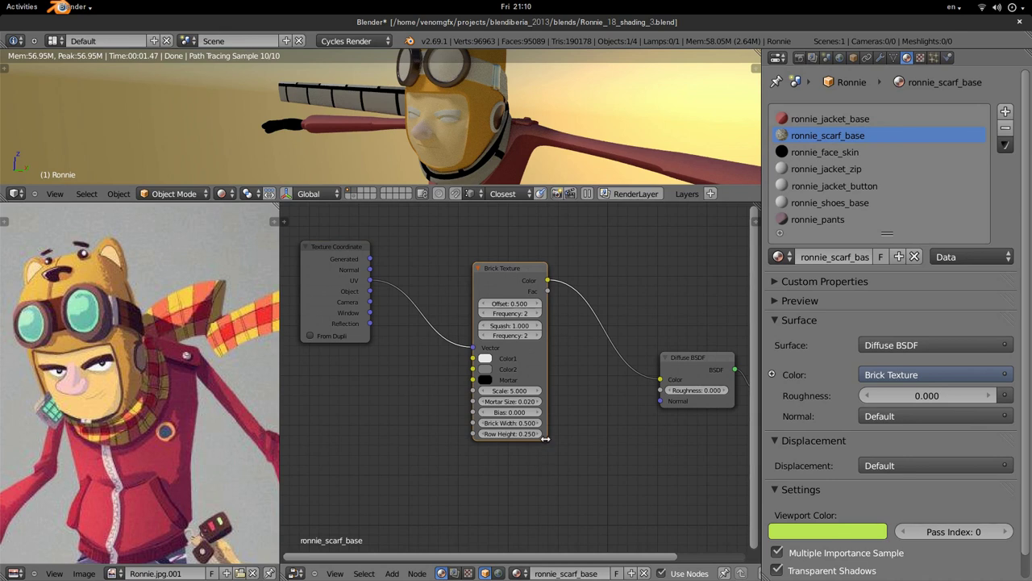
# Set the Brick Texture Scale to 10 and zoom in on the scarf to check it.
pyautogui.moveTo(545, 438); pyautogui.dragTo(563, 439)
pyautogui.scroll(1, 516, 387)
pyautogui.scroll(1, 513, 384)
pyautogui.scroll(2, 508, 380)
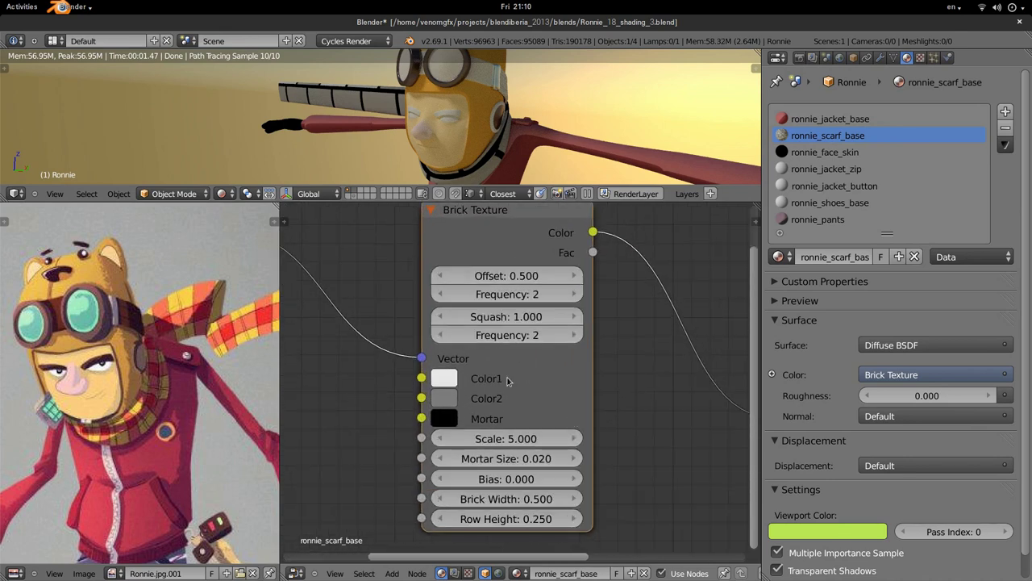
pyautogui.scroll(-1, 510, 387)
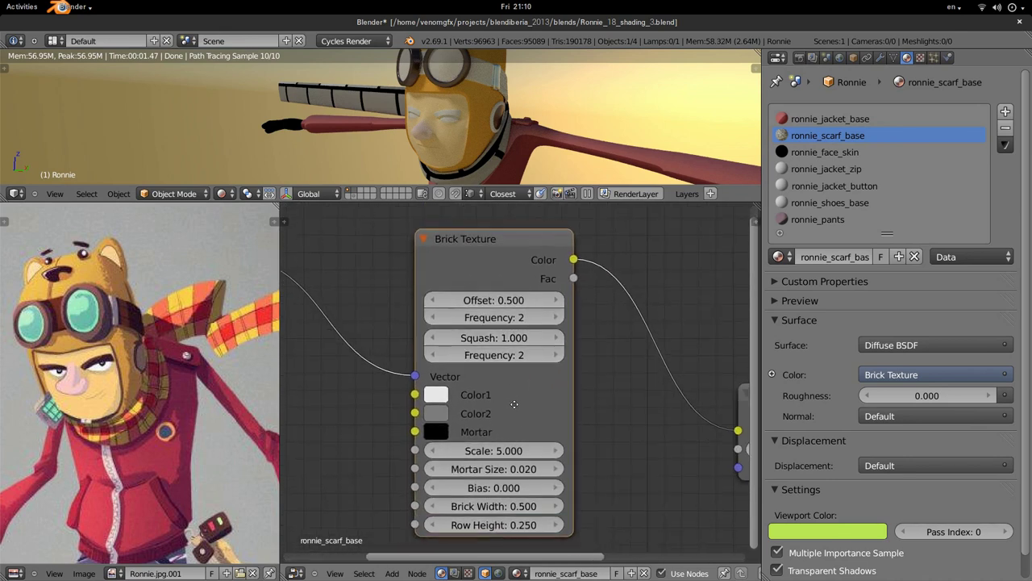
pyautogui.click(499, 445)
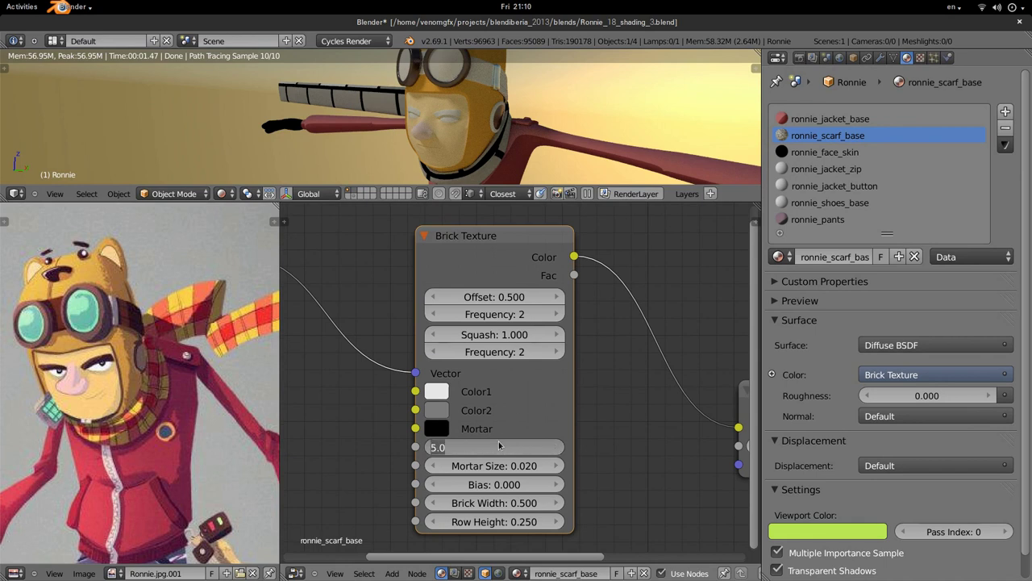
pyautogui.write('10')
pyautogui.press('Return')
pyautogui.moveTo(373, 127); pyautogui.dragTo(353, 141, button='middle')
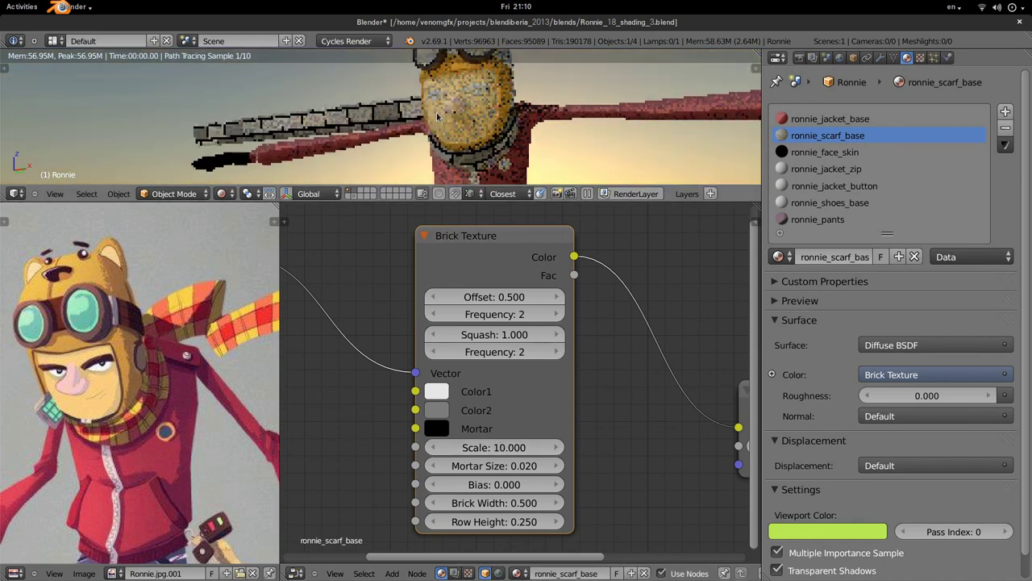
pyautogui.scroll(3, 352, 141)
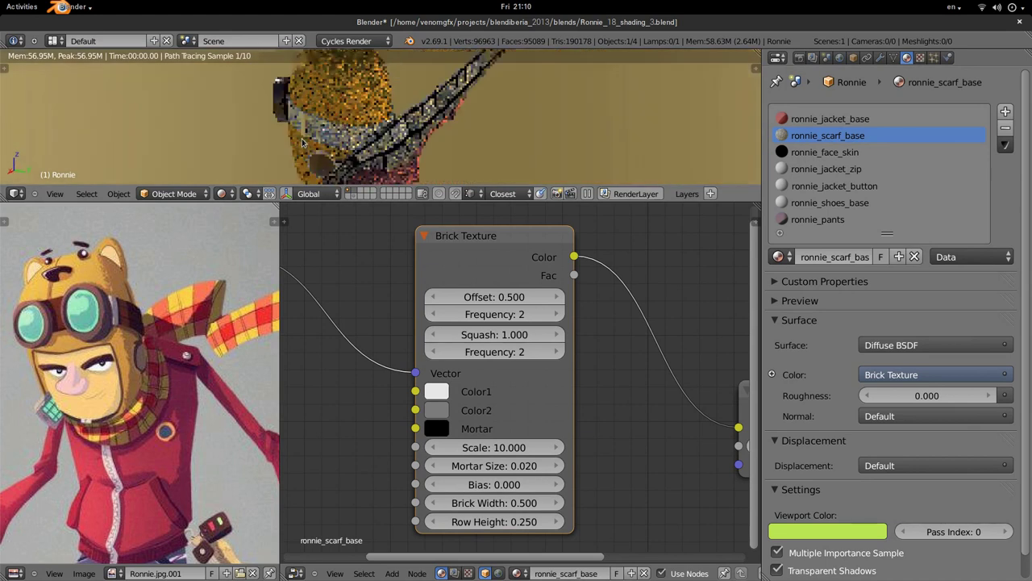
pyautogui.moveTo(352, 141); pyautogui.dragTo(525, 86, button='middle')
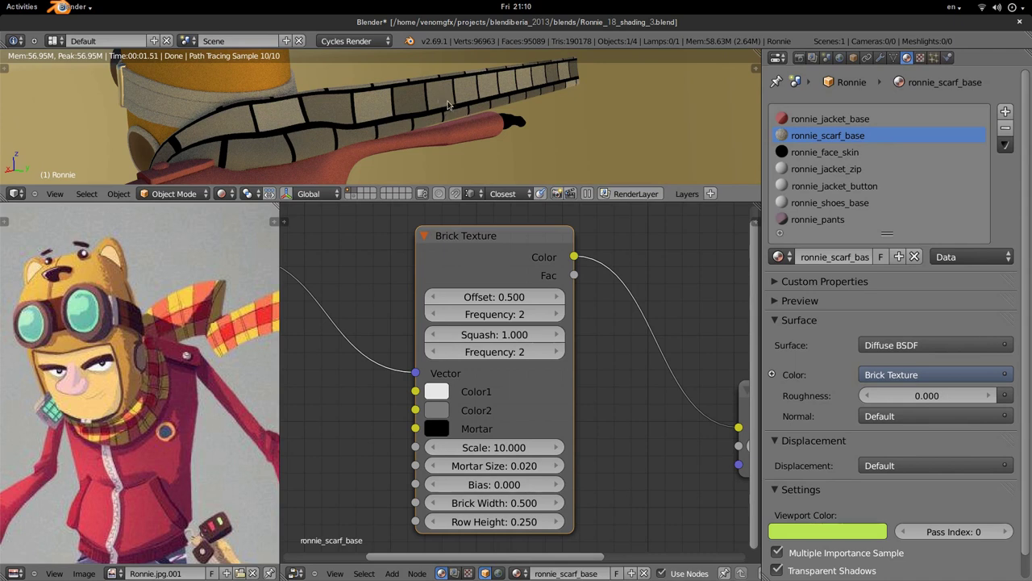
pyautogui.moveTo(450, 96)
pyautogui.mouseDown(button='middle')
pyautogui.moveTo(524, 99)
pyautogui.moveTo(347, 113)
pyautogui.moveTo(501, 108)
pyautogui.moveTo(496, 141)
pyautogui.mouseUp(button='middle')
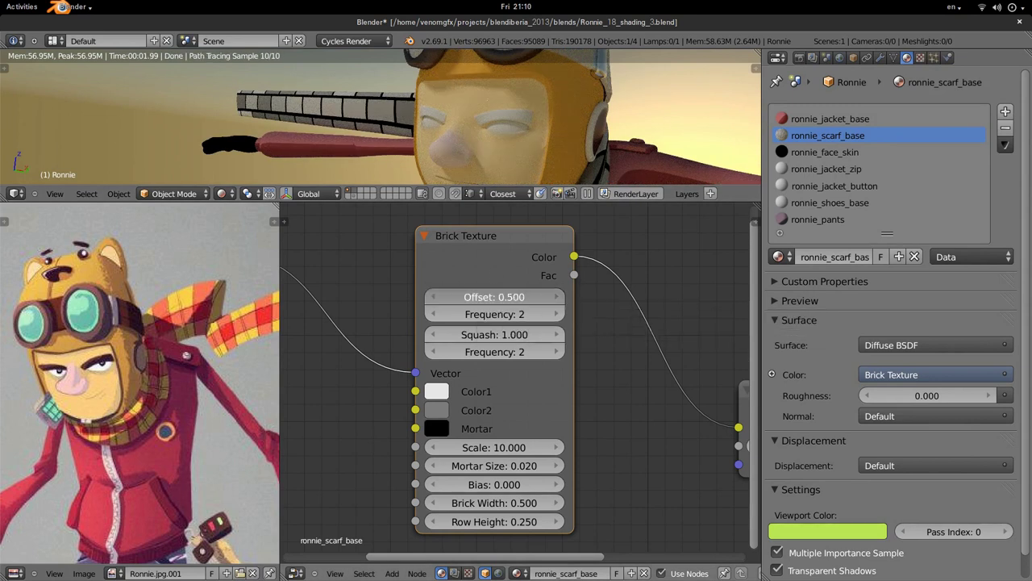
# Set the brick Offset to 0 so the rows align in a straight grid.
pyautogui.click(506, 297)
pyautogui.write('0')
pyautogui.press('Return')
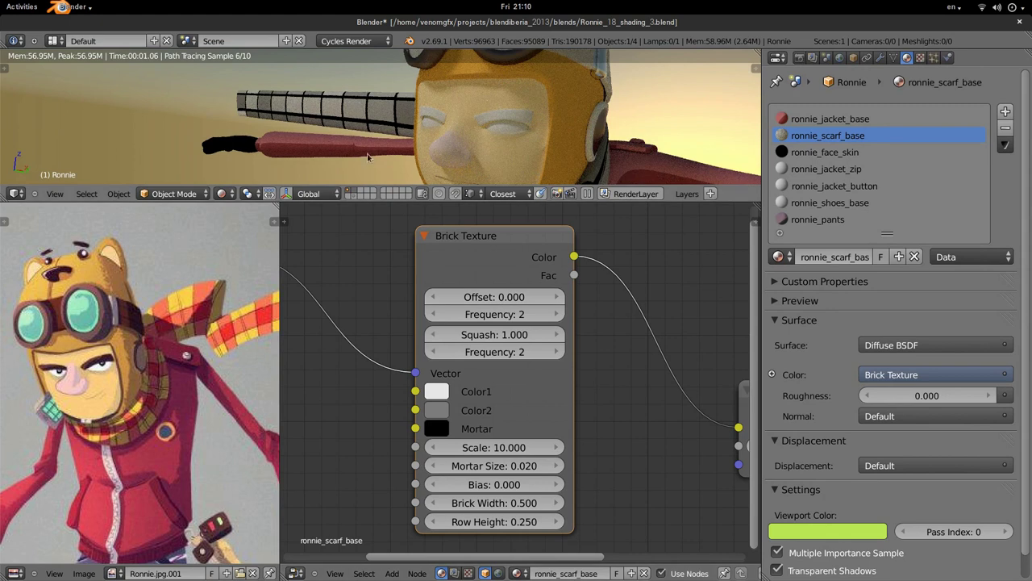
pyautogui.moveTo(369, 129); pyautogui.dragTo(339, 155, button='middle')
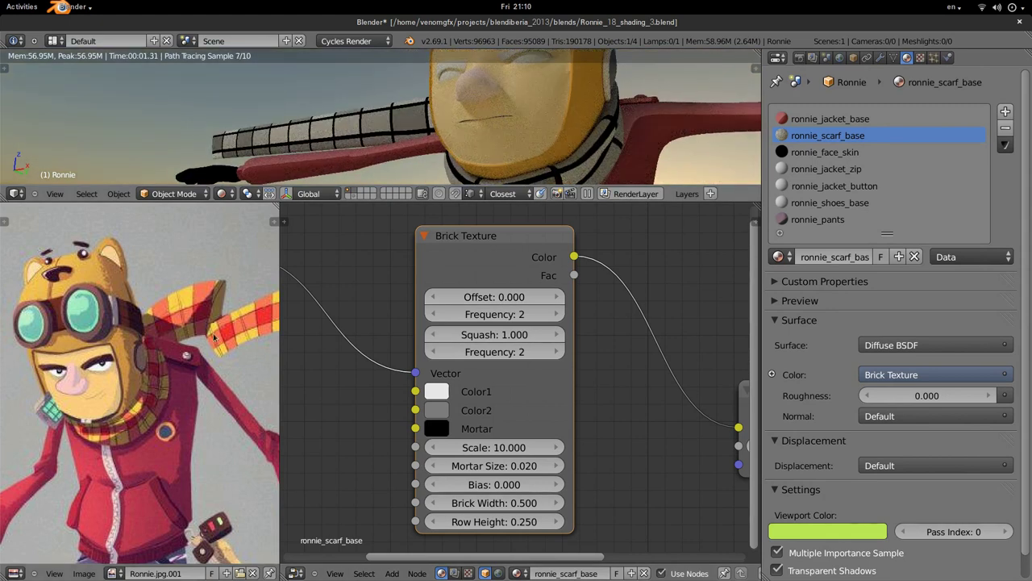
pyautogui.scroll(2, 204, 324)
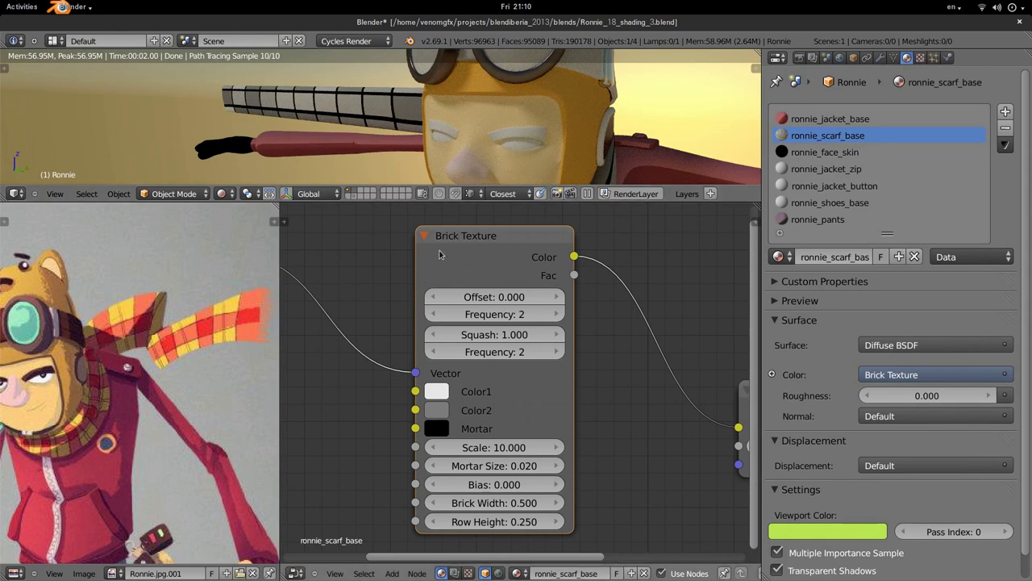
pyautogui.moveTo(399, 118); pyautogui.dragTo(388, 95, button='middle')
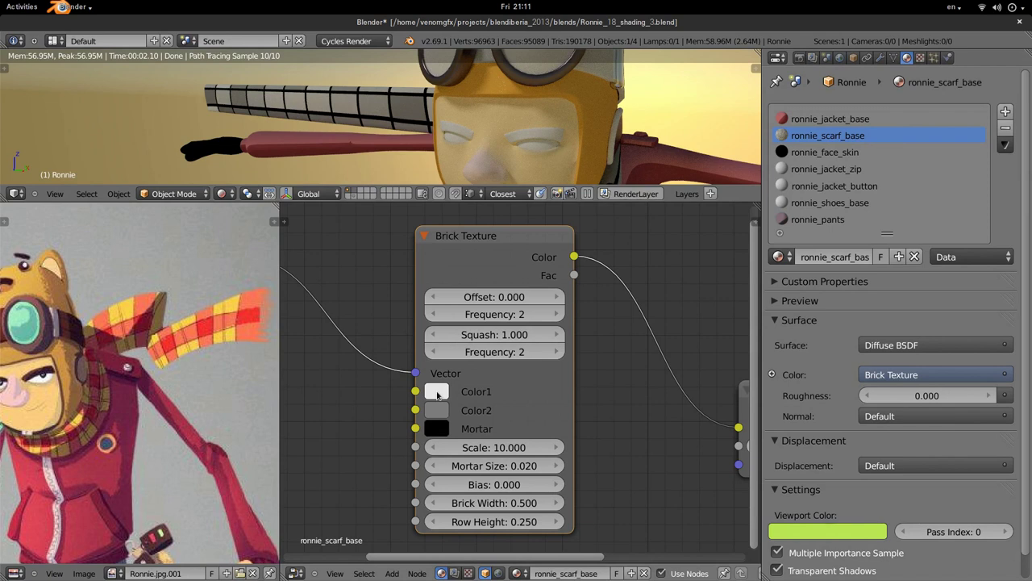
# Set Brick Texture Color1 to pure red and Color2 to yellow (RGB 1, 1, 0).
pyautogui.click(442, 396)
pyautogui.moveTo(539, 212); pyautogui.dragTo(577, 125)
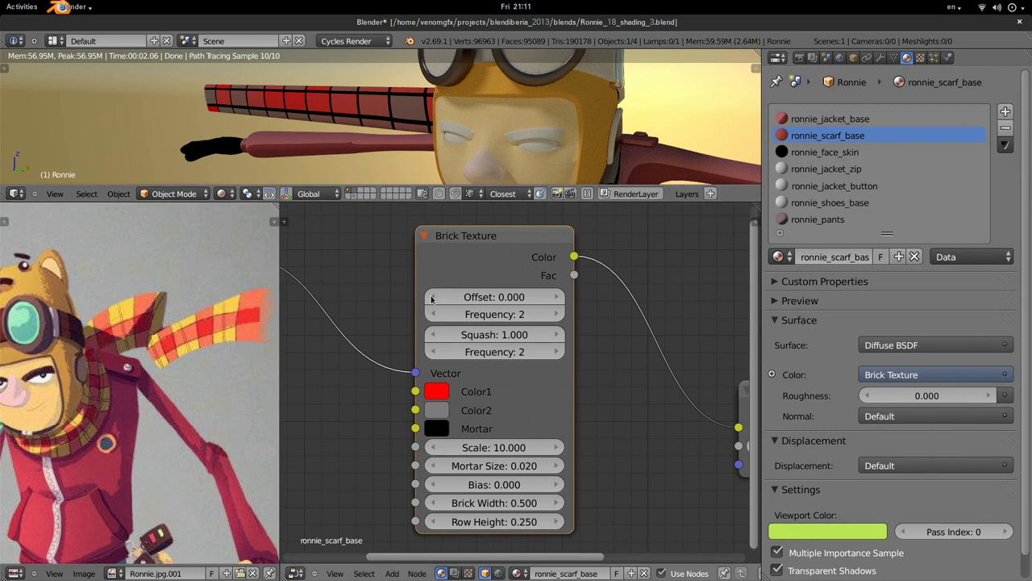
pyautogui.click(434, 410)
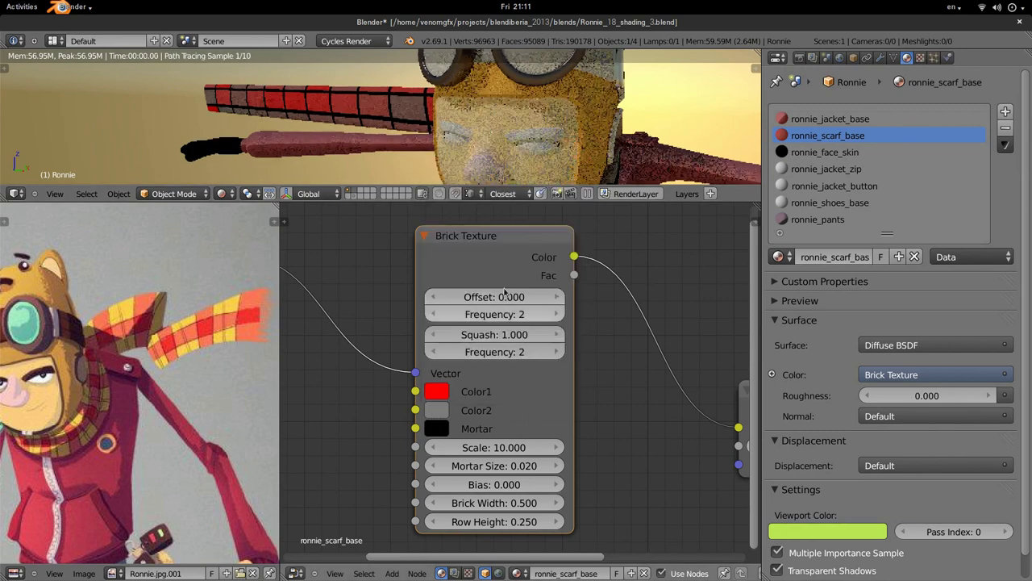
pyautogui.click(440, 415)
pyautogui.moveTo(468, 351); pyautogui.dragTo(549, 351)
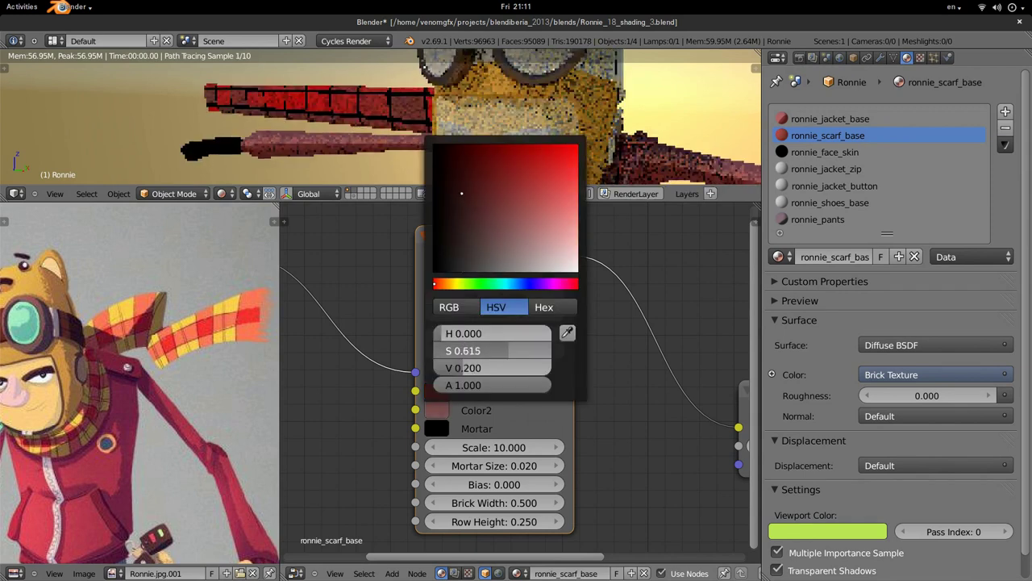
pyautogui.moveTo(468, 368); pyautogui.dragTo(549, 368)
pyautogui.click(449, 306)
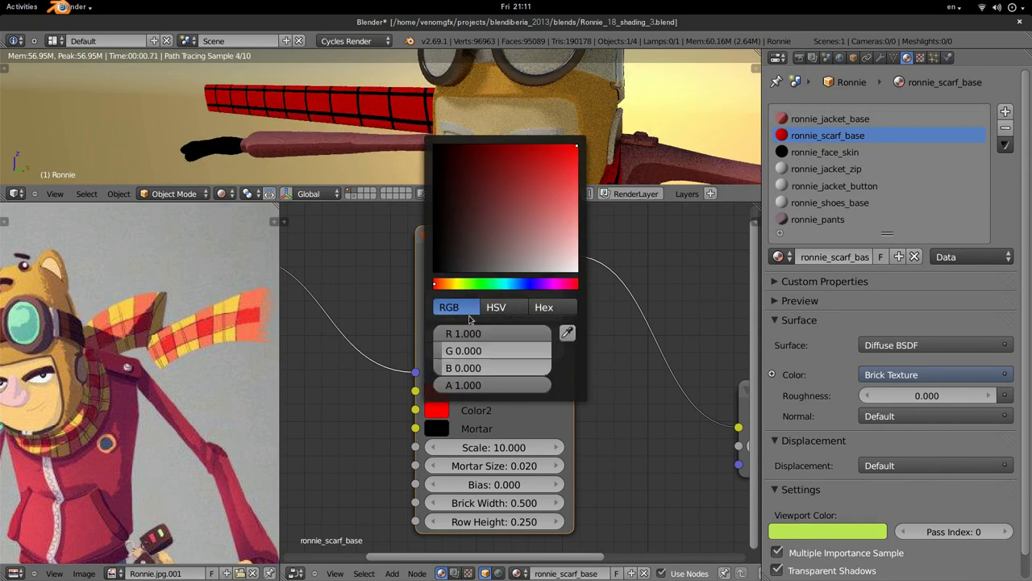
pyautogui.moveTo(472, 351); pyautogui.dragTo(560, 348)
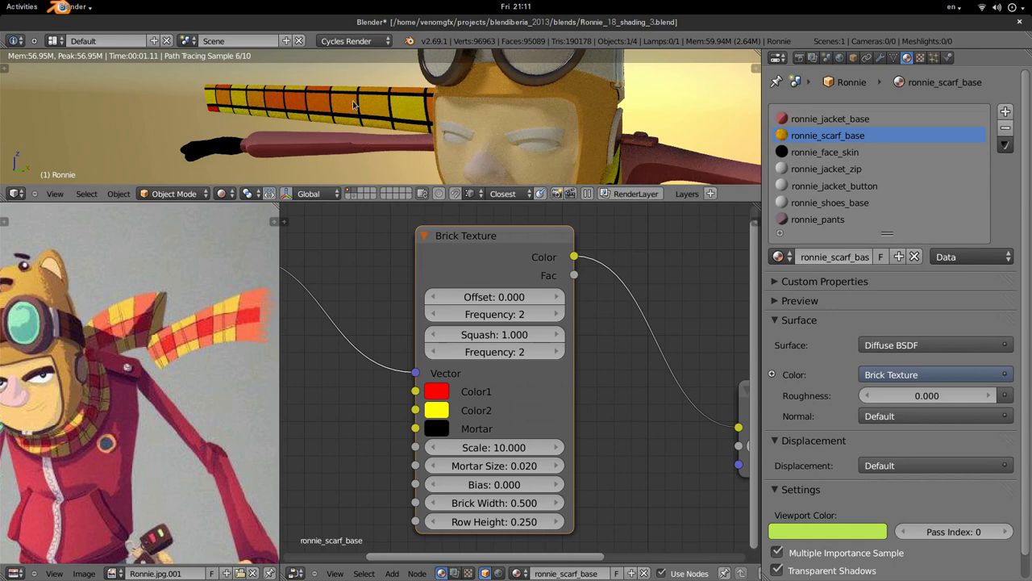
# Reduce the brick Mortar Size to 0.010.
pyautogui.moveTo(336, 110); pyautogui.dragTo(353, 99, button='middle')
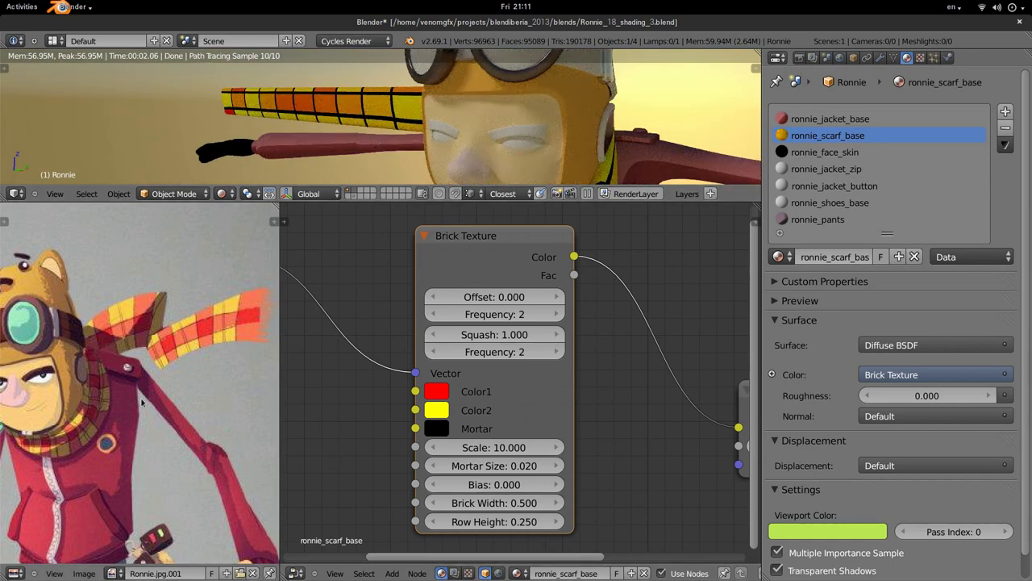
pyautogui.scroll(2, 140, 397)
pyautogui.scroll(2, 140, 397)
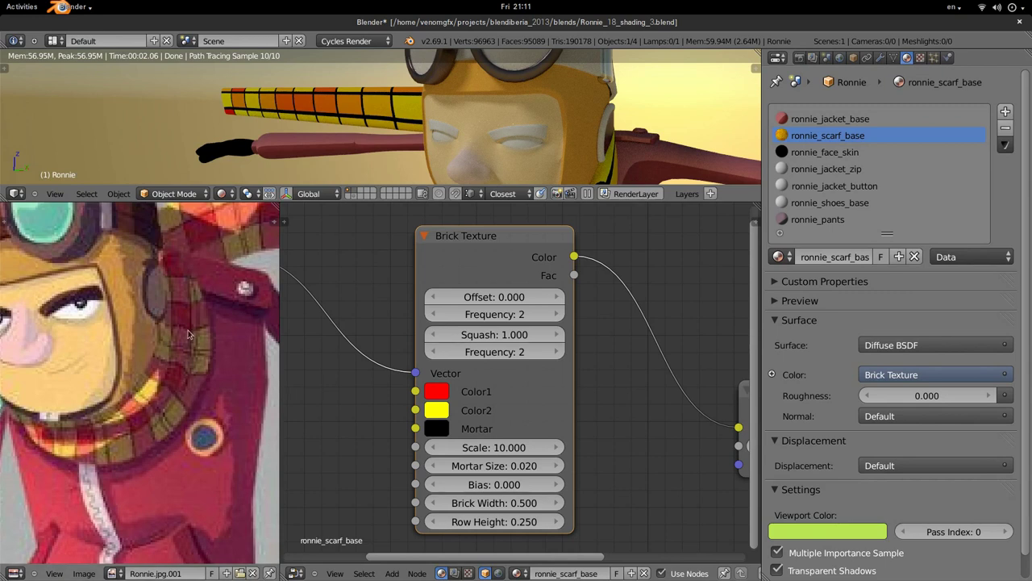
pyautogui.moveTo(188, 335); pyautogui.dragTo(132, 393, button='middle')
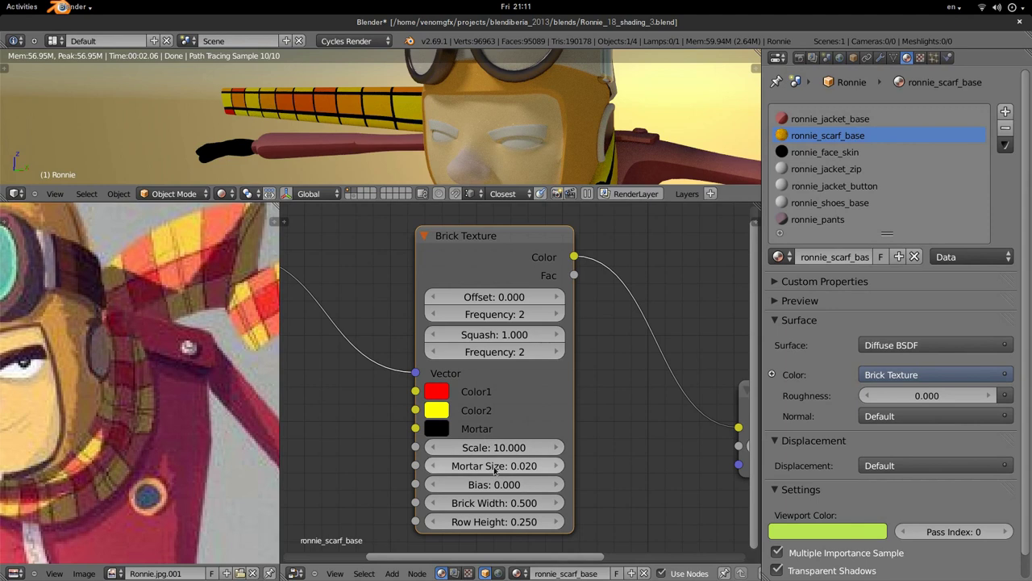
pyautogui.click(495, 468)
pyautogui.press('BackSpace')
pyautogui.write('1')
pyautogui.press('Return')
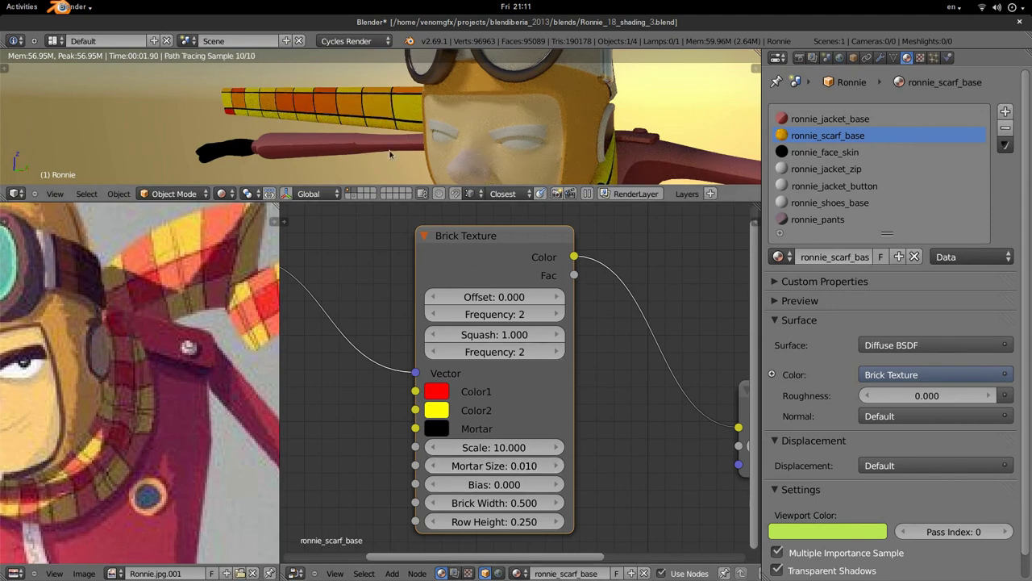
# Change the Mortar colour from black to a light orange (R 0.940, G 0.547, B 0.140).
pyautogui.moveTo(355, 140)
pyautogui.mouseDown(button='middle')
pyautogui.moveTo(377, 108)
pyautogui.moveTo(403, 129)
pyautogui.mouseUp(button='middle')
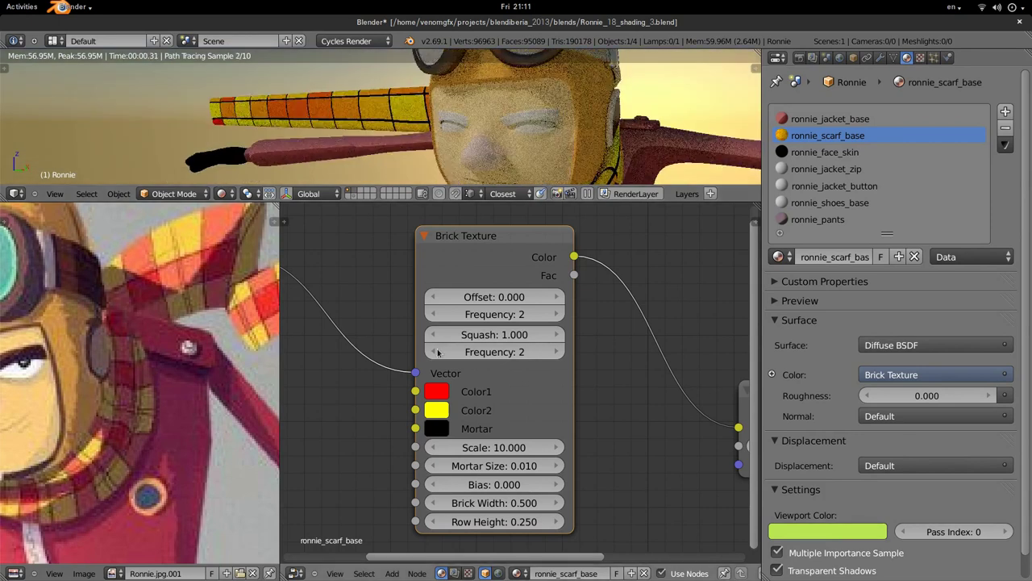
pyautogui.click(443, 430)
pyautogui.moveTo(464, 386)
pyautogui.mouseDown()
pyautogui.moveTo(501, 386)
pyautogui.moveTo(455, 387)
pyautogui.moveTo(487, 351)
pyautogui.moveTo(546, 353)
pyautogui.mouseUp()
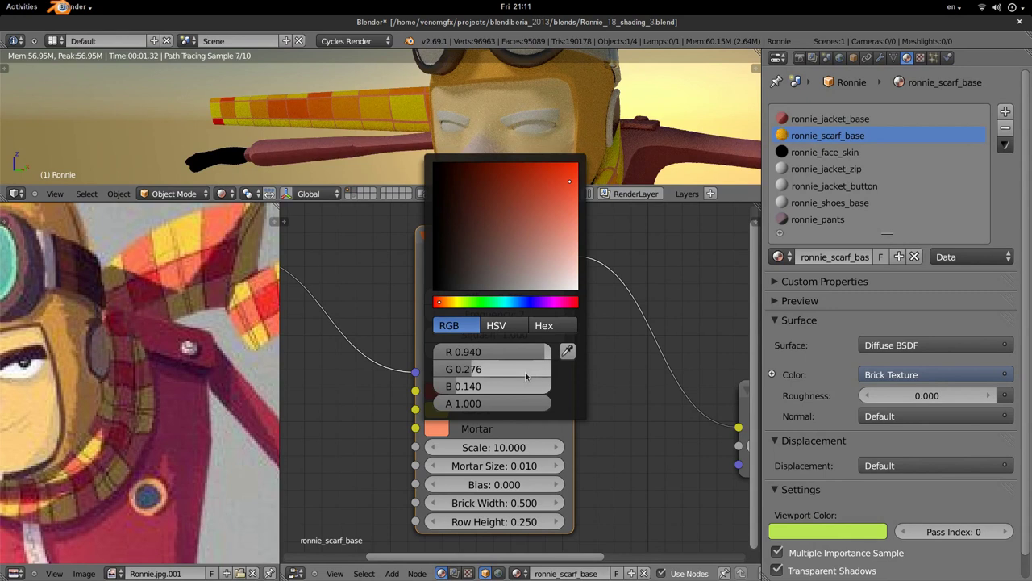
pyautogui.moveTo(525, 372); pyautogui.dragTo(473, 369)
pyautogui.moveTo(473, 368); pyautogui.dragTo(507, 370)
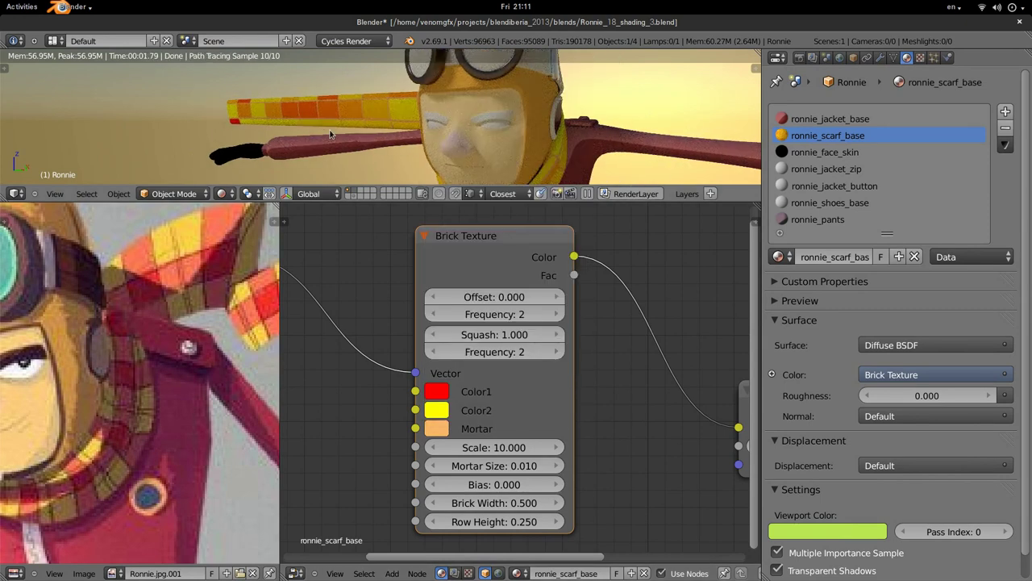
# Adjust the bricks to Brick Width 0.560, Row Height 0.230 and both Frequencies 1.
pyautogui.click(546, 503)
pyautogui.click(546, 503)
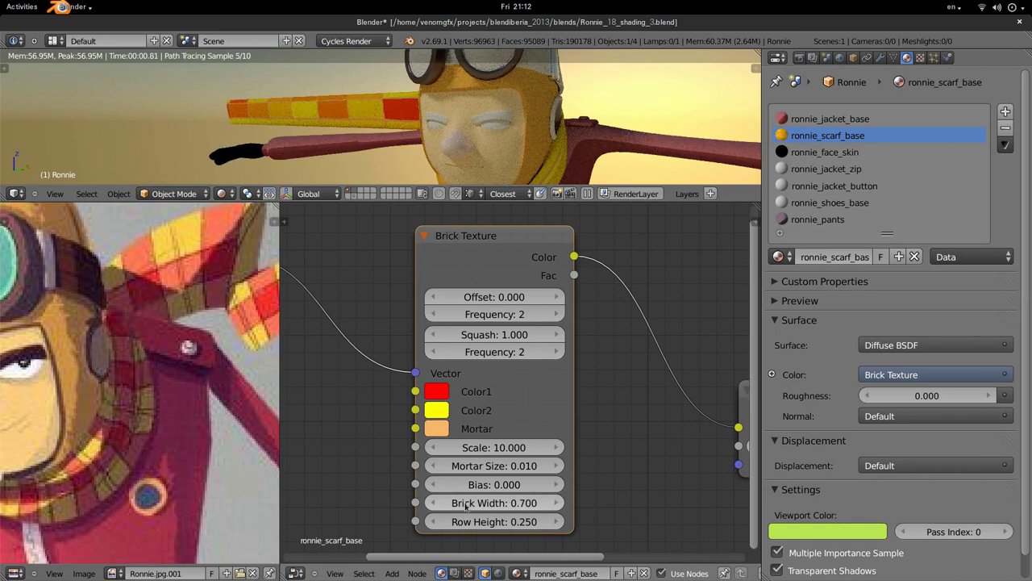
pyautogui.click(434, 502)
pyautogui.click(434, 502)
pyautogui.click(434, 503)
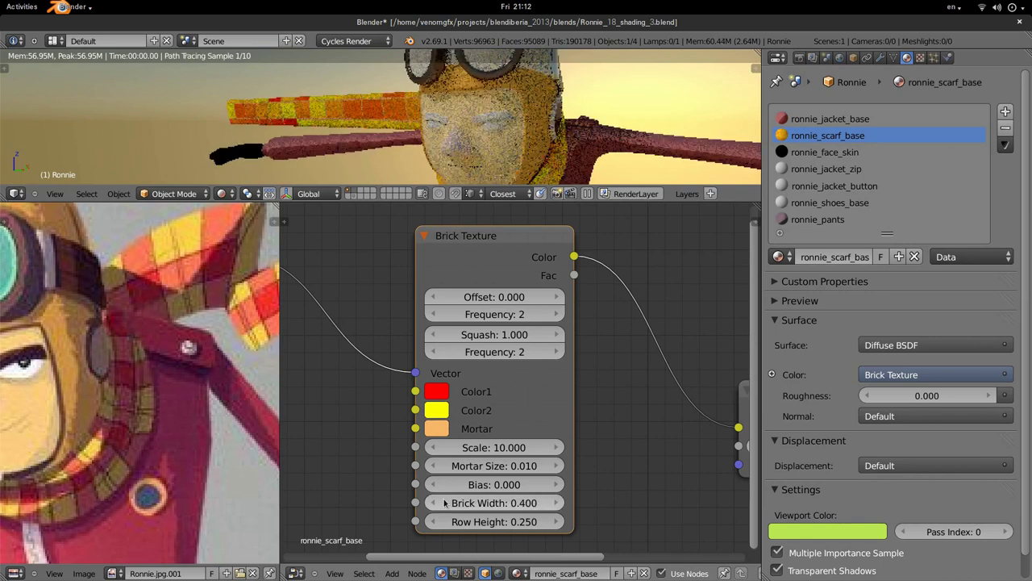
pyautogui.click(557, 522)
pyautogui.click(557, 521)
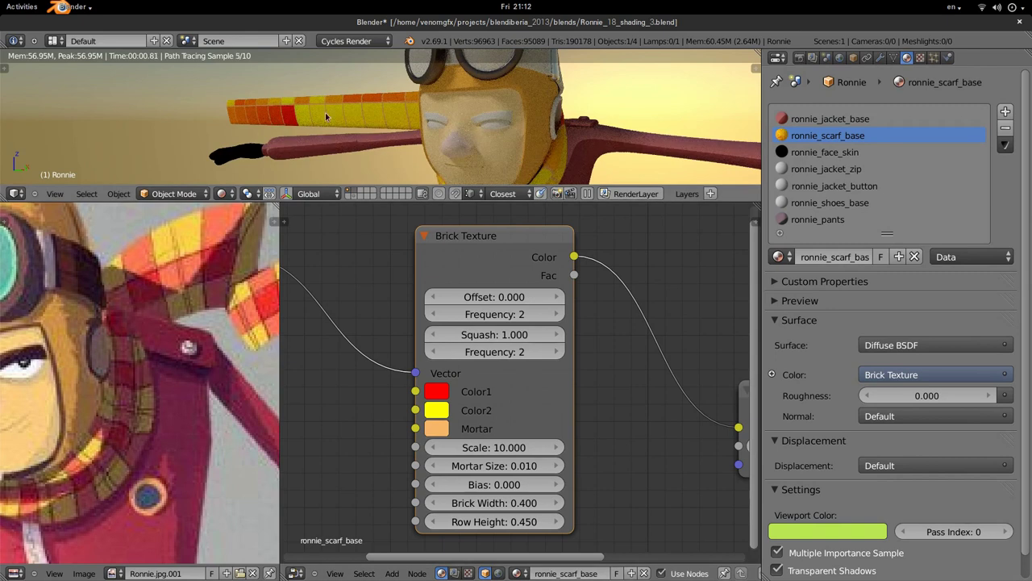
pyautogui.click(436, 522)
pyautogui.click(436, 522)
pyautogui.click(437, 522)
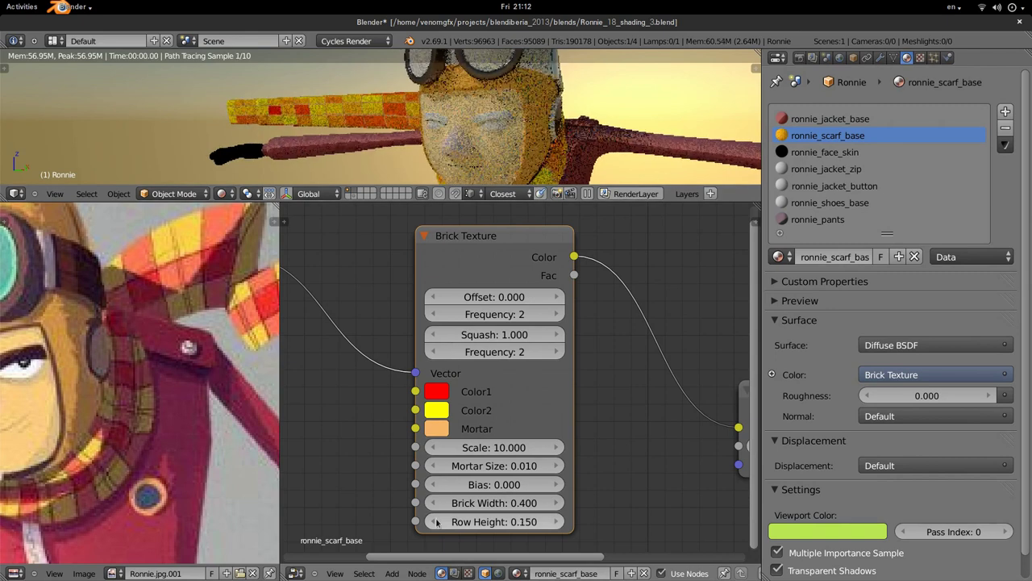
pyautogui.moveTo(520, 525)
pyautogui.mouseDown()
pyautogui.moveTo(504, 525)
pyautogui.moveTo(532, 522)
pyautogui.moveTo(524, 503)
pyautogui.moveTo(554, 506)
pyautogui.mouseUp()
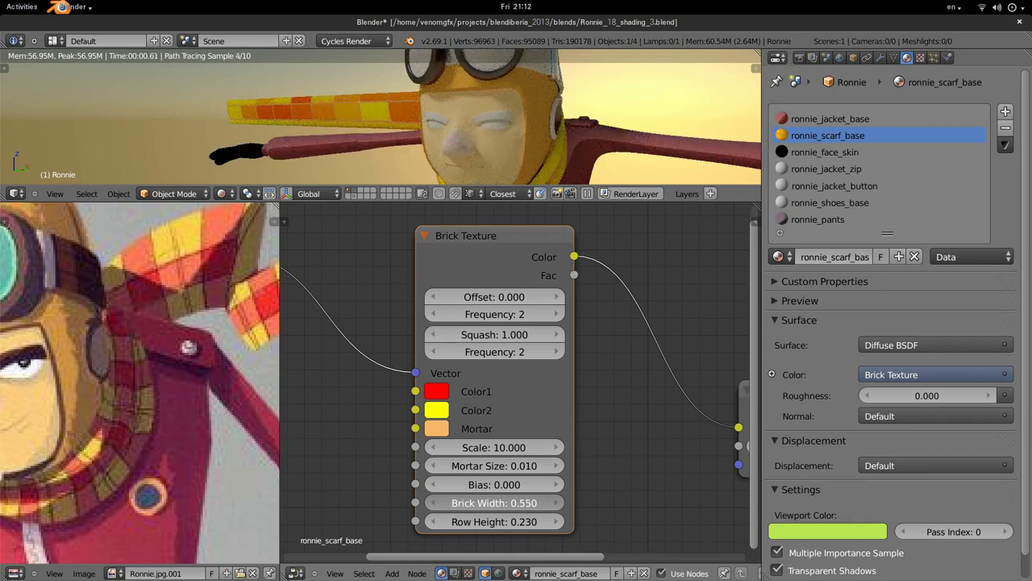
pyautogui.scroll(-1, 553, 318)
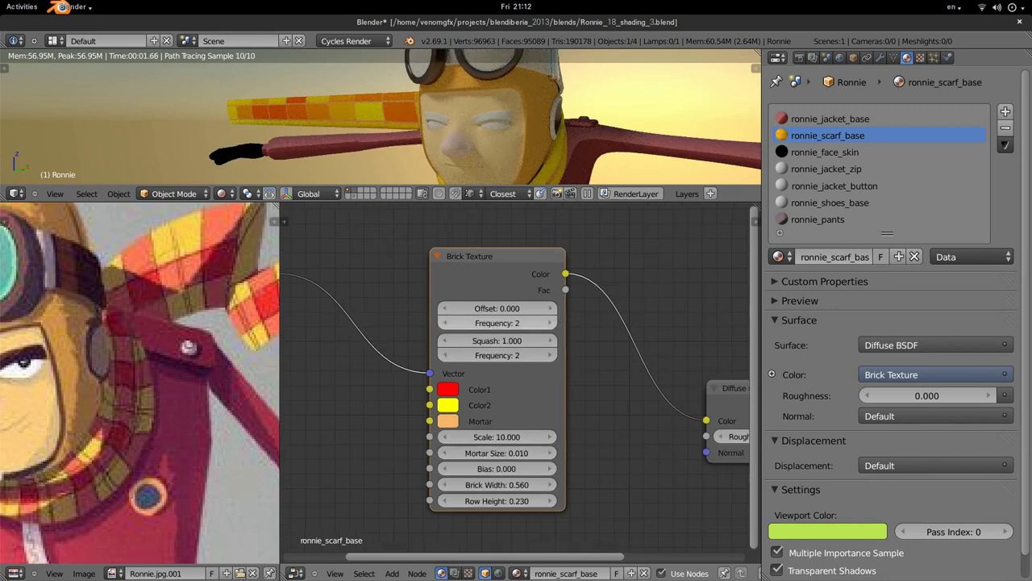
pyautogui.moveTo(557, 324); pyautogui.dragTo(553, 357)
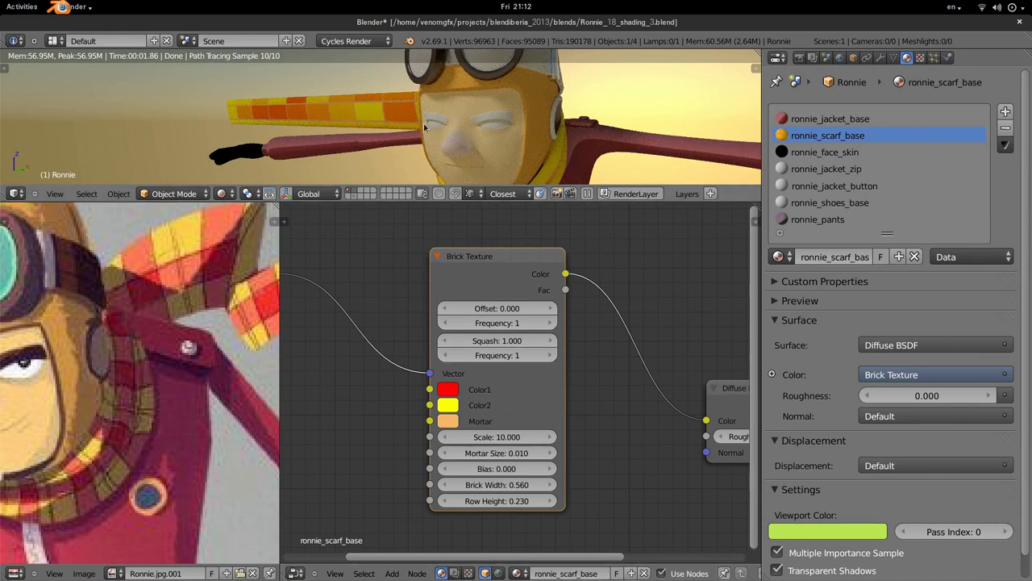
# Orbit around Ronnie, pan the reference image, and move the Brick Texture node higher.
pyautogui.scroll(-2, 501, 271)
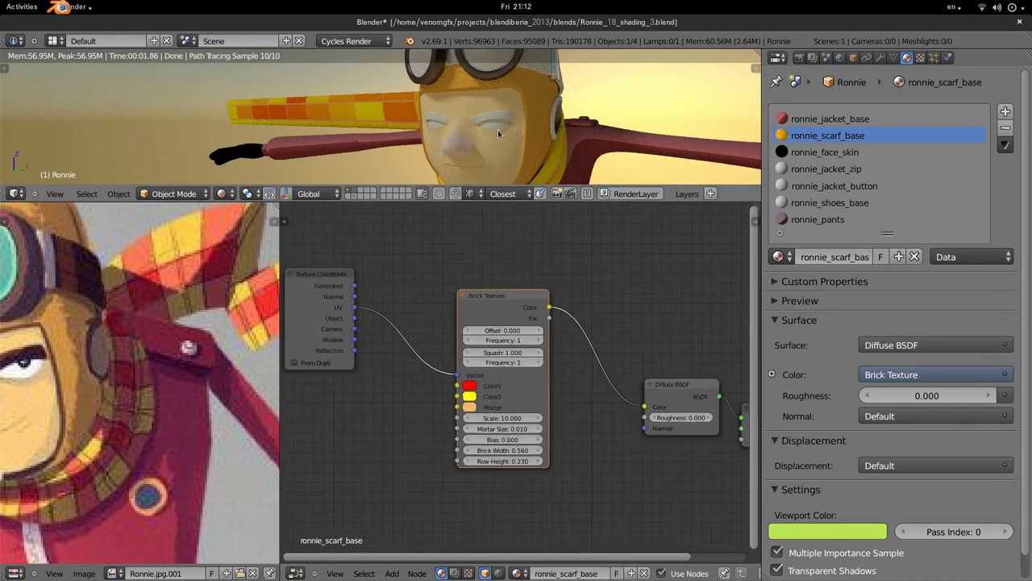
pyautogui.moveTo(497, 129)
pyautogui.mouseDown(button='middle')
pyautogui.moveTo(270, 153)
pyautogui.moveTo(478, 142)
pyautogui.moveTo(266, 162)
pyautogui.mouseUp(button='middle')
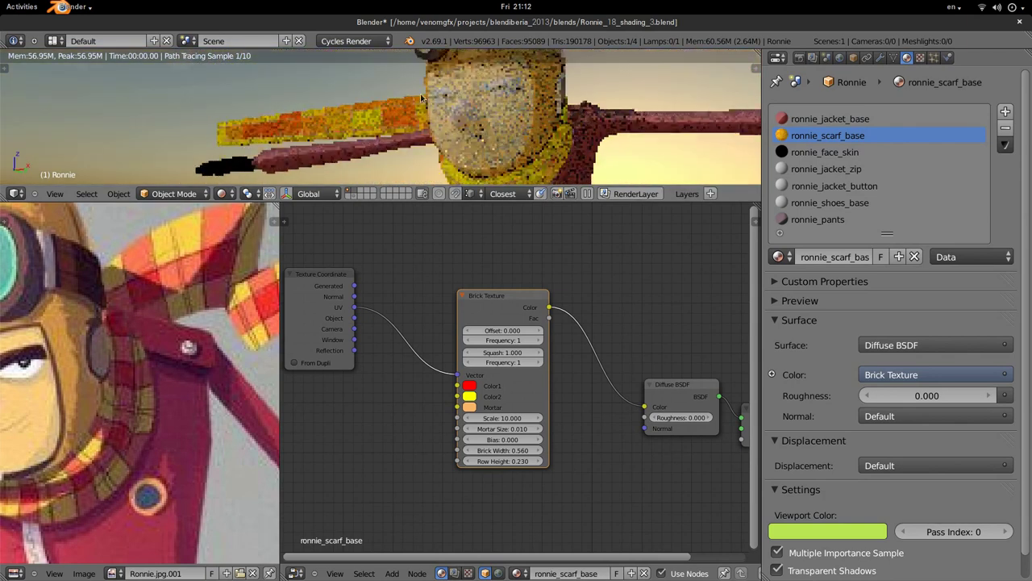
pyautogui.moveTo(165, 282); pyautogui.dragTo(118, 355, button='middle')
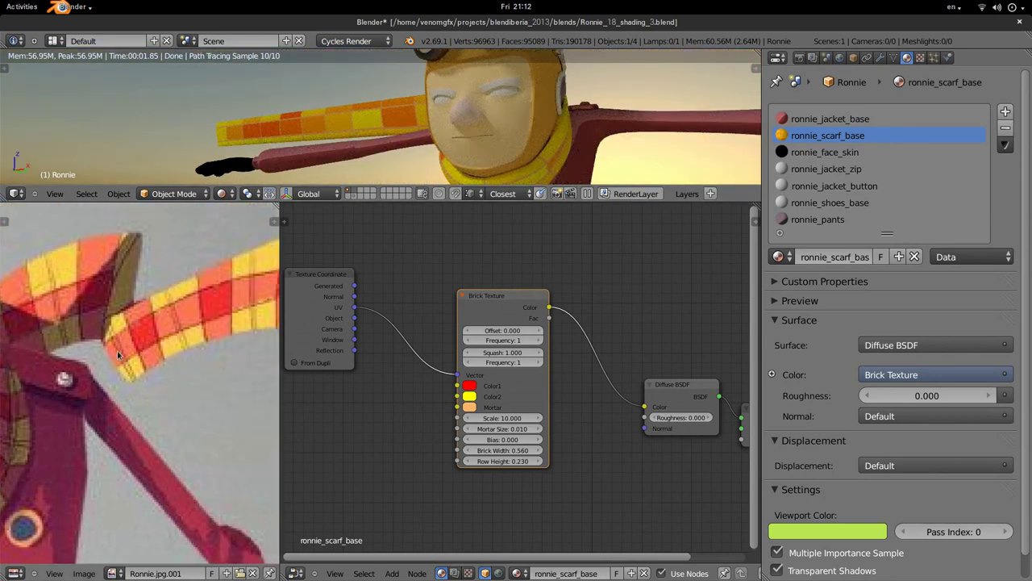
pyautogui.moveTo(240, 316); pyautogui.dragTo(158, 274, button='middle')
pyautogui.moveTo(117, 306); pyautogui.dragTo(333, 327, button='middle')
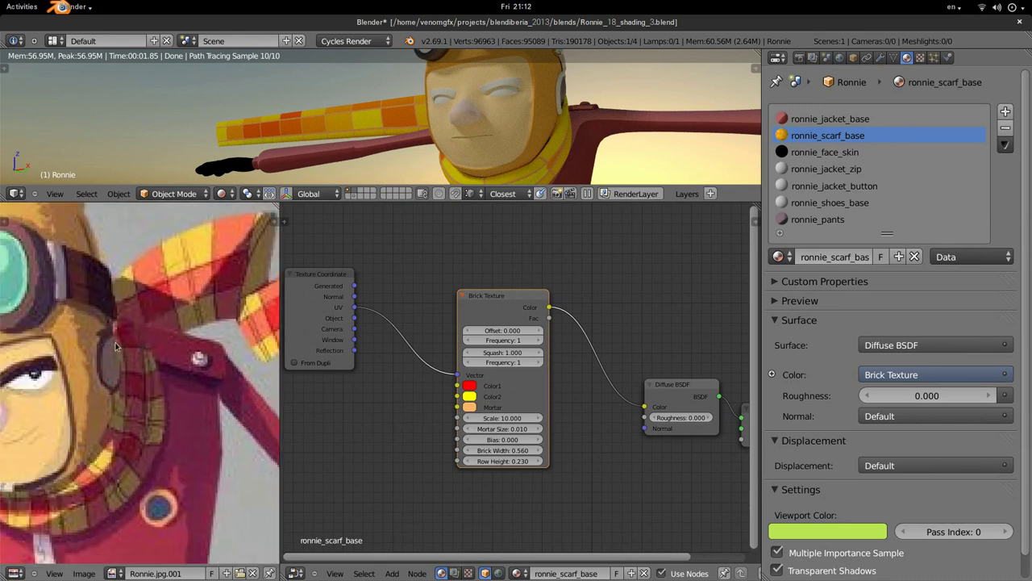
pyautogui.moveTo(495, 305); pyautogui.dragTo(486, 223)
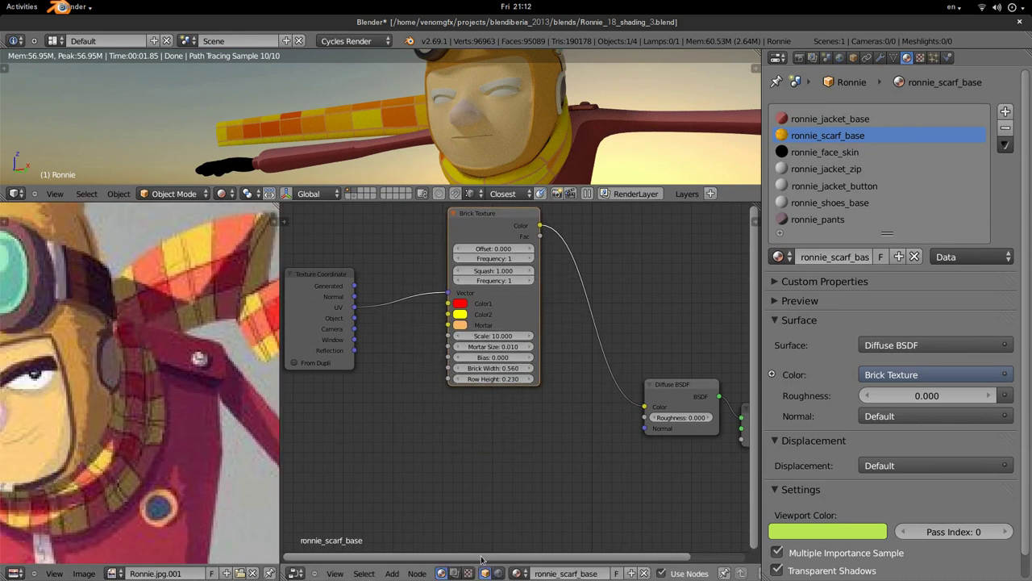
pyautogui.scroll(-1, 497, 285)
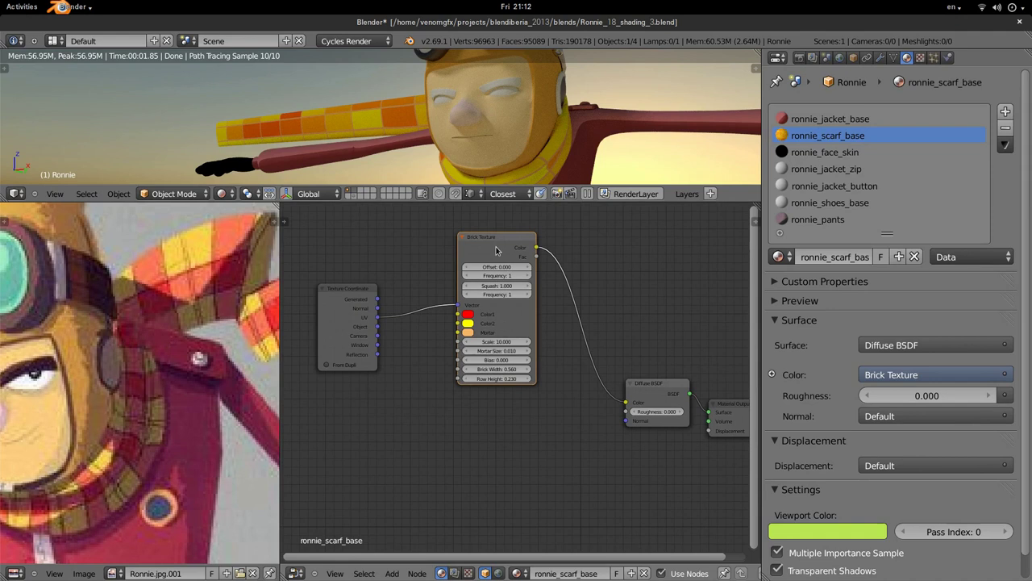
pyautogui.moveTo(496, 250); pyautogui.dragTo(485, 233)
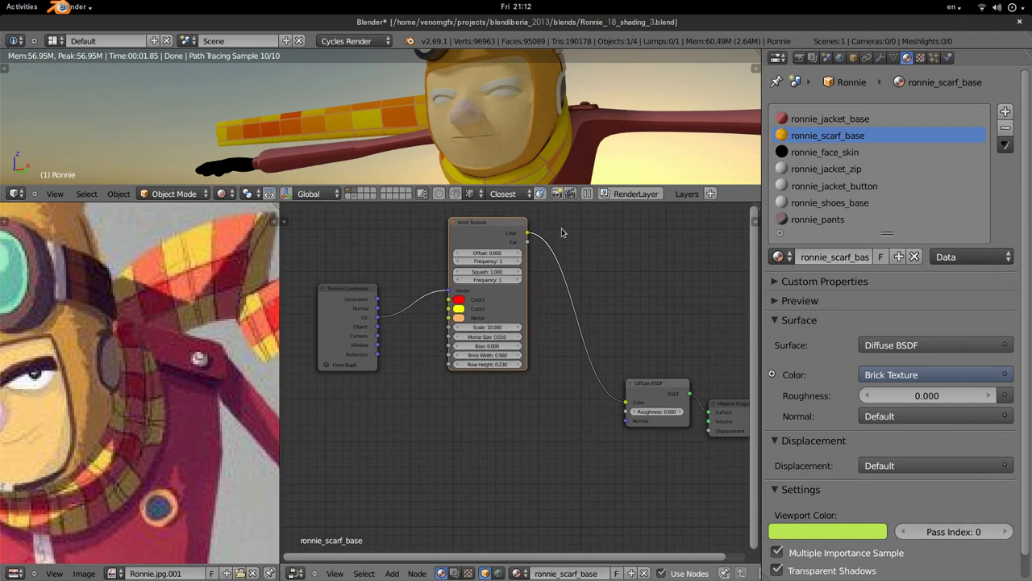
# Duplicate the Brick Texture node and place the copy directly below the original.
pyautogui.hotkey('shift', 'd')
pyautogui.press('y')
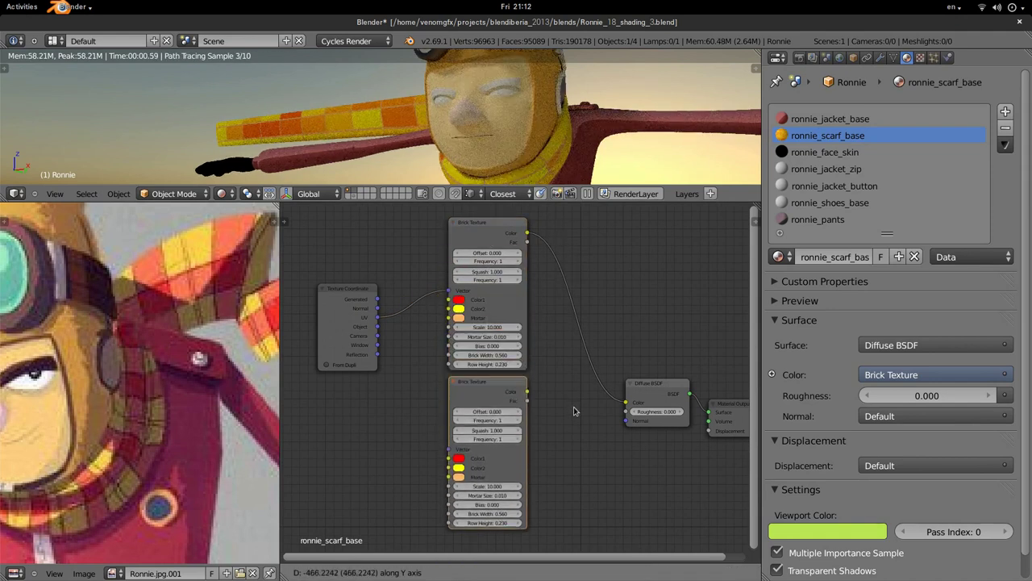
pyautogui.click(577, 419)
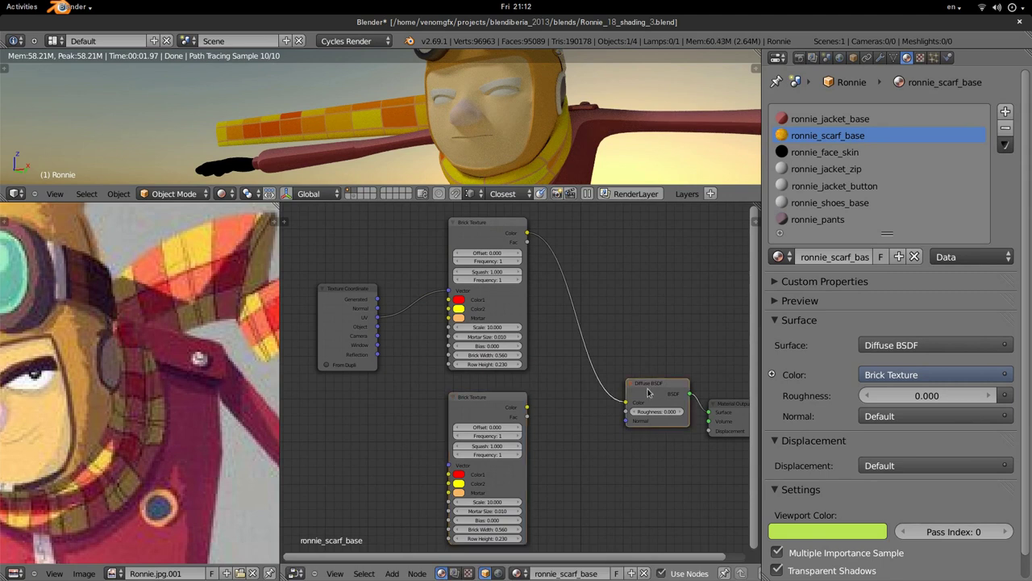
pyautogui.moveTo(650, 384); pyautogui.dragTo(656, 314)
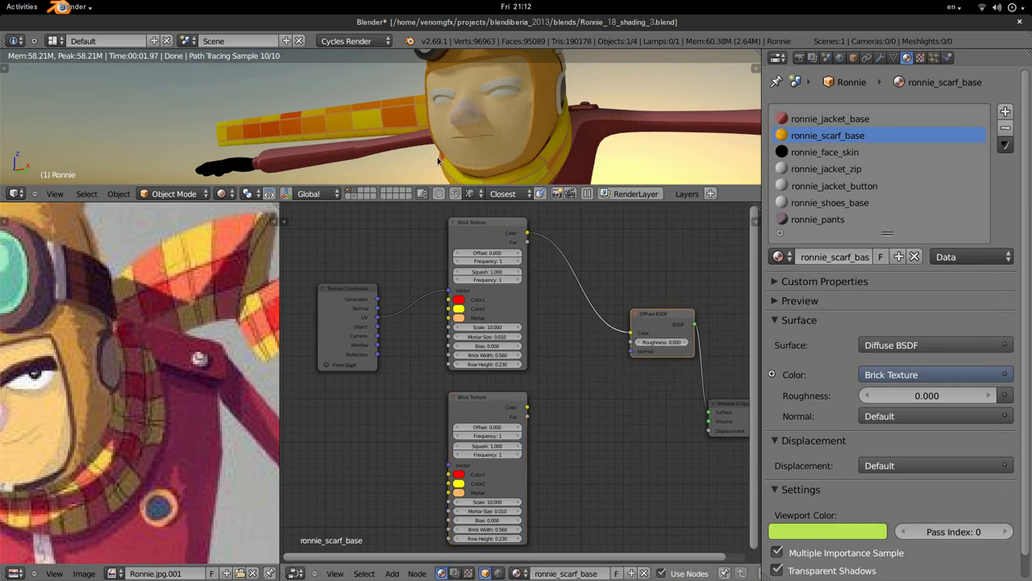
pyautogui.moveTo(535, 166)
pyautogui.mouseDown(button='middle')
pyautogui.moveTo(363, 114)
pyautogui.moveTo(385, 108)
pyautogui.mouseUp(button='middle')
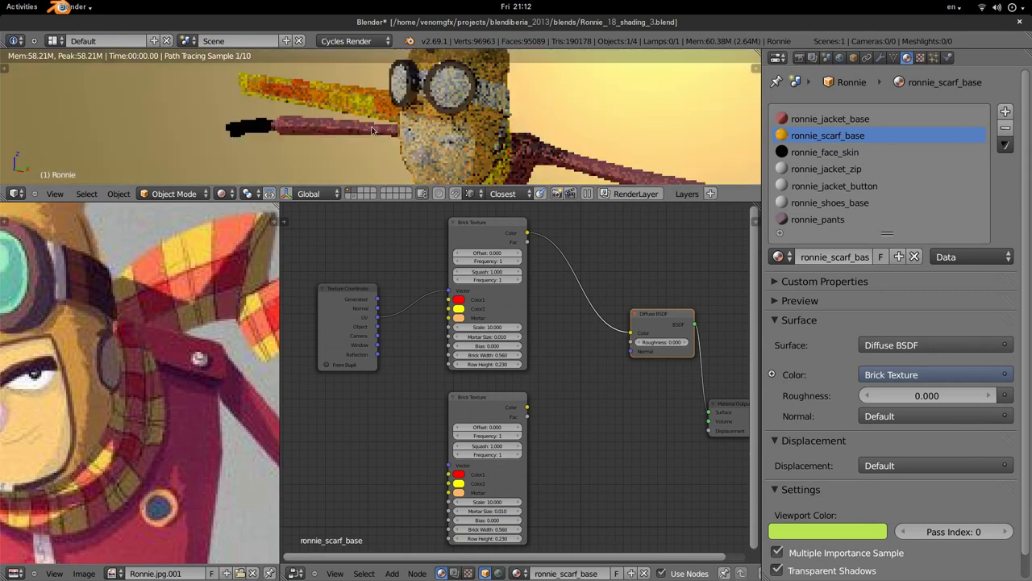
pyautogui.scroll(5, 377, 103)
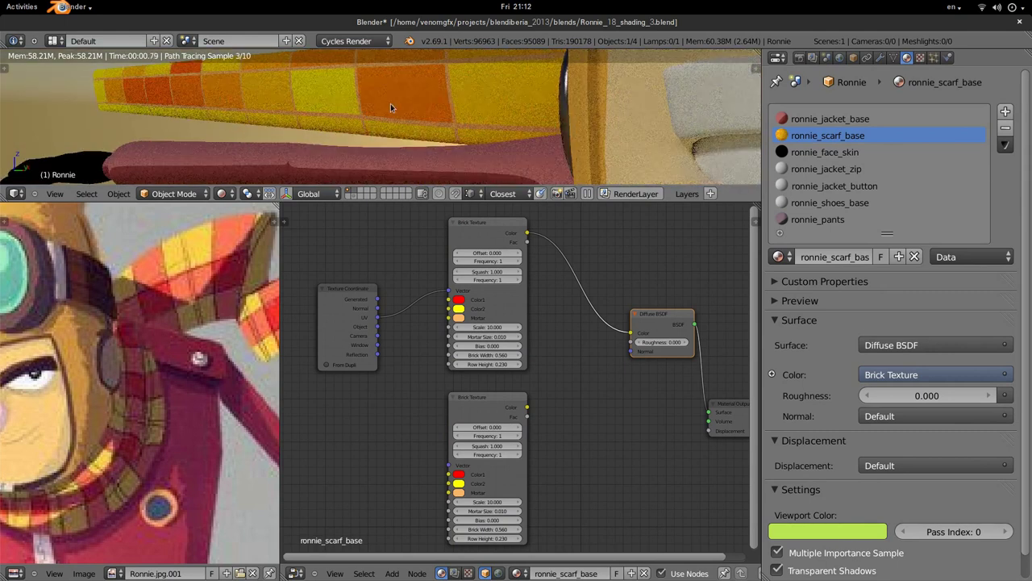
pyautogui.scroll(-5, 390, 103)
pyautogui.hotkey('shift', 'a')
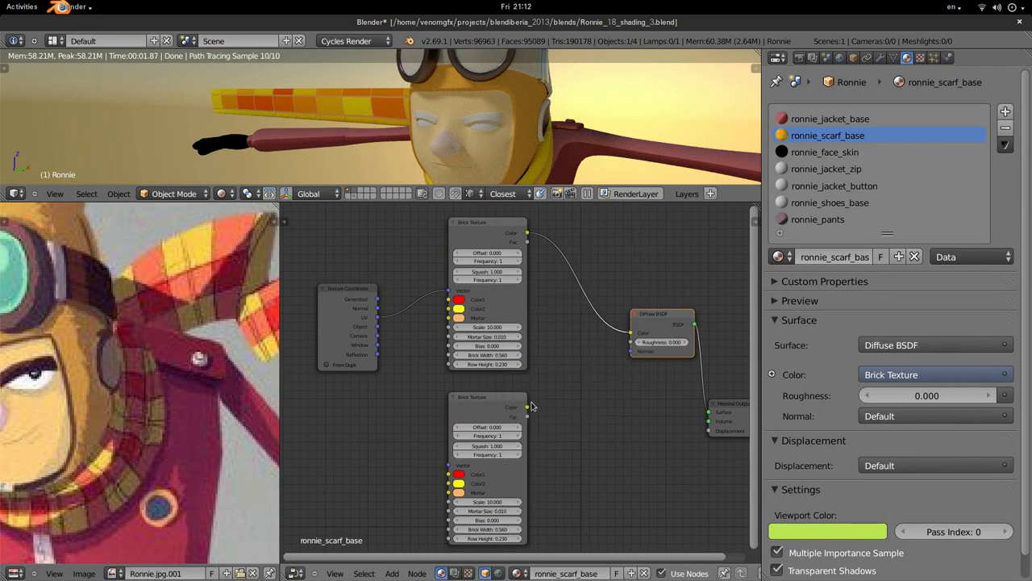
pyautogui.hotkey('shift', 'a')
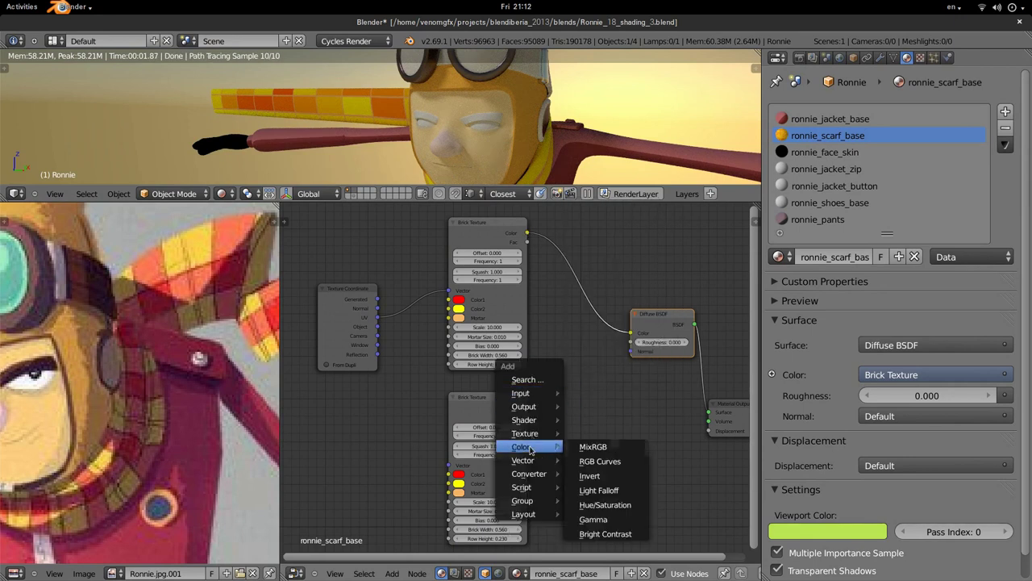
# Insert a MixRGB node into the Brick-to-Diffuse link, wiring the lower Brick into Color2 and UV into its Vector.
pyautogui.click(604, 447)
pyautogui.click(592, 335)
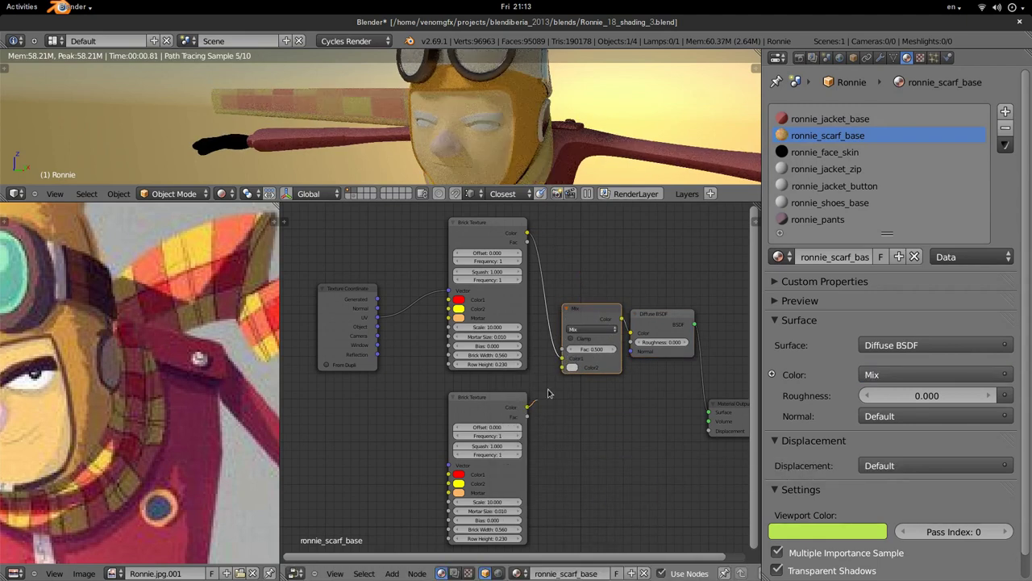
pyautogui.moveTo(567, 370); pyautogui.dragTo(566, 370)
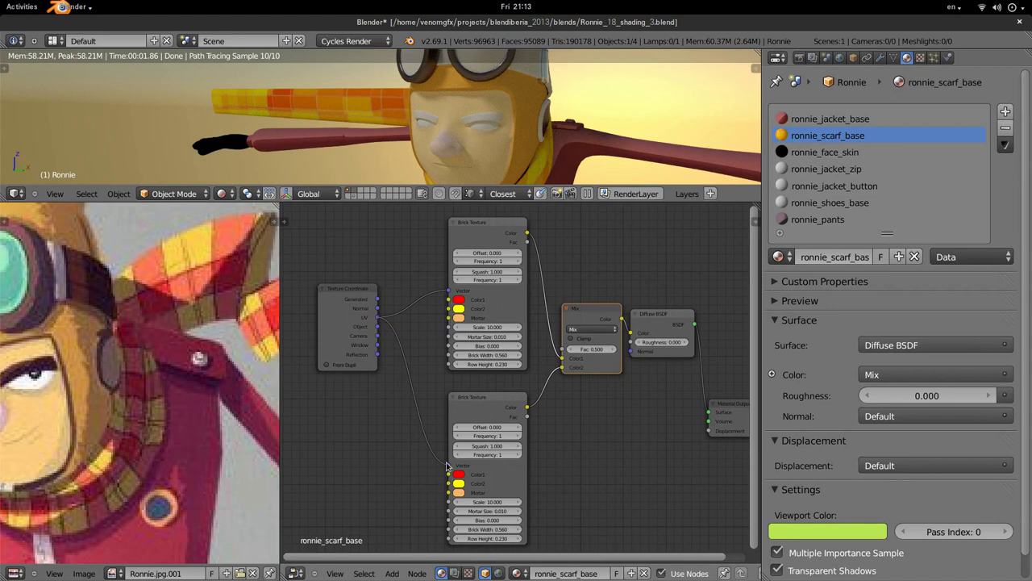
pyautogui.moveTo(446, 466); pyautogui.dragTo(448, 465)
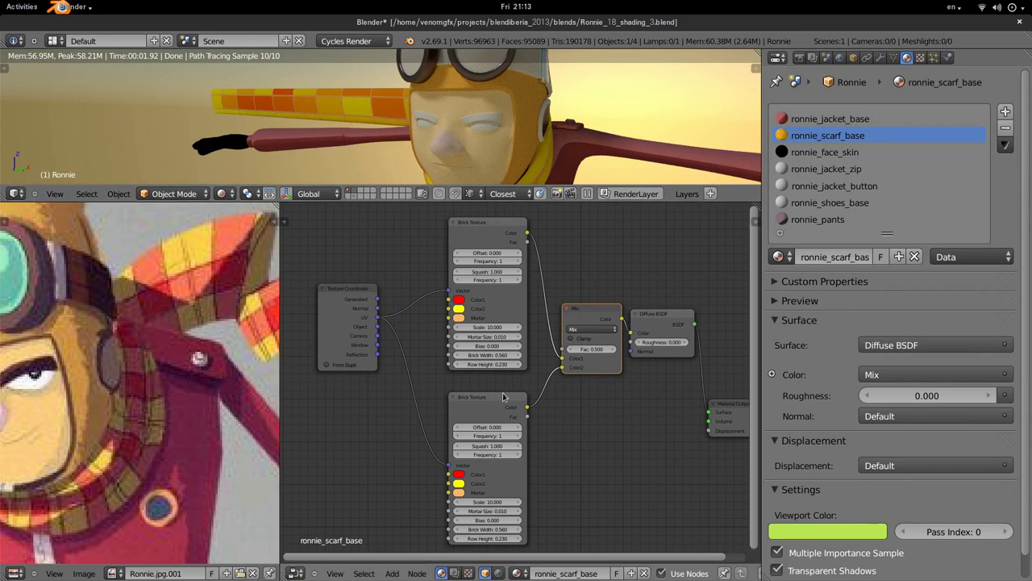
pyautogui.scroll(1, 551, 454)
# Give the second Brick Texture a Brick Width of 0.460 and a dark greyish-brown mortar.
pyautogui.moveTo(551, 454); pyautogui.dragTo(541, 390, button='middle')
pyautogui.scroll(2, 542, 390)
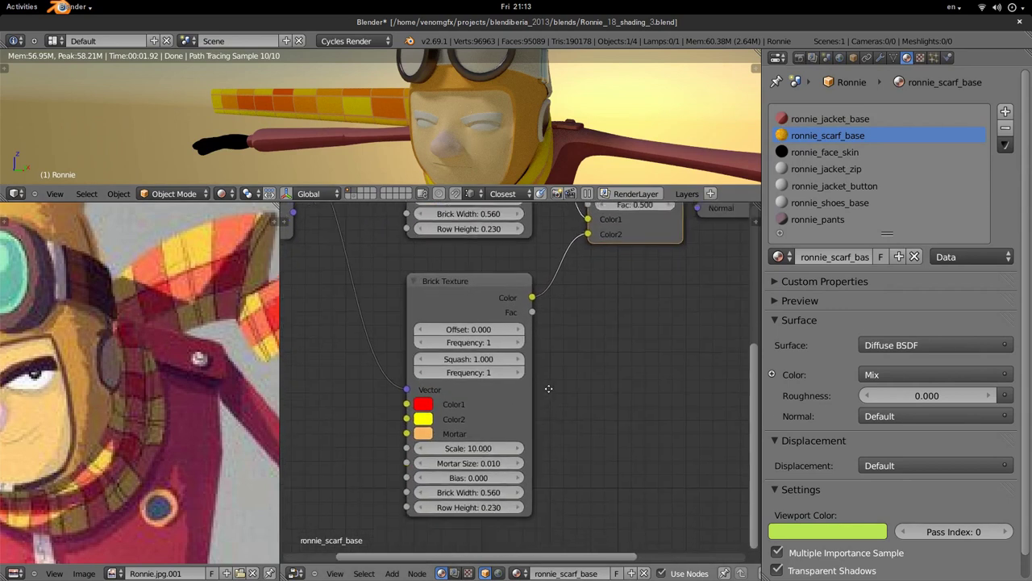
pyautogui.click(423, 468)
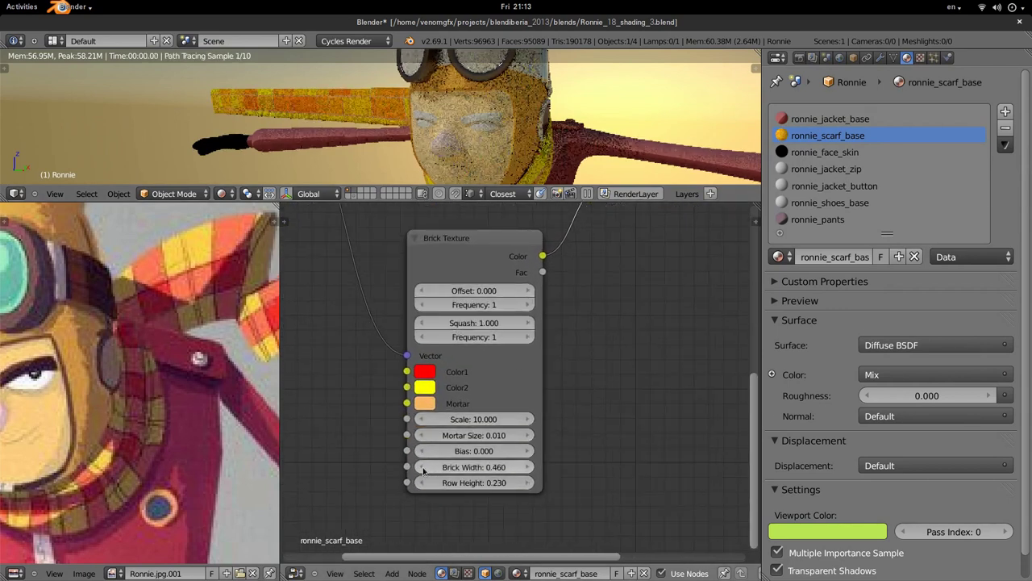
pyautogui.moveTo(366, 117); pyautogui.dragTo(410, 111, button='middle')
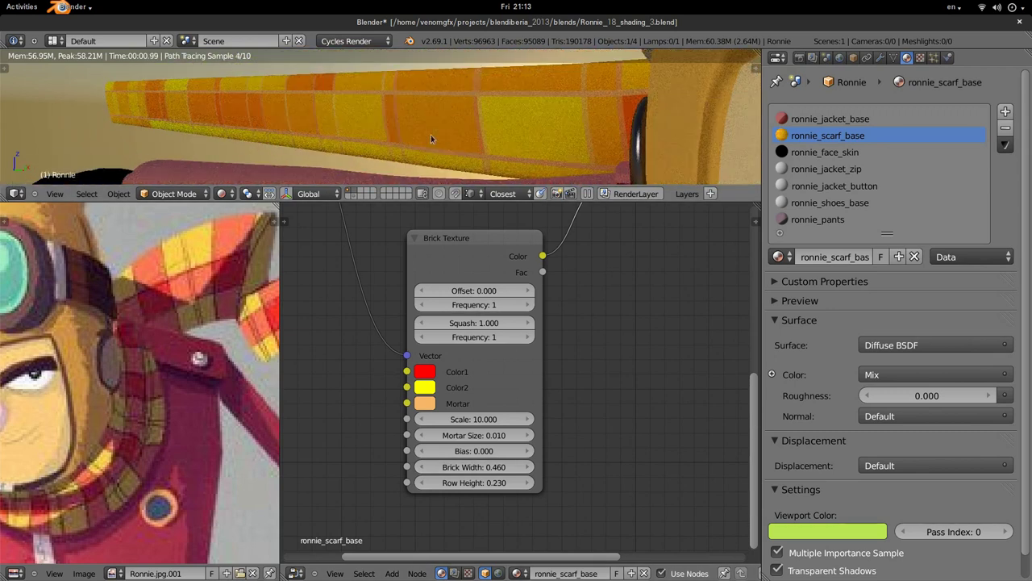
pyautogui.click(425, 403)
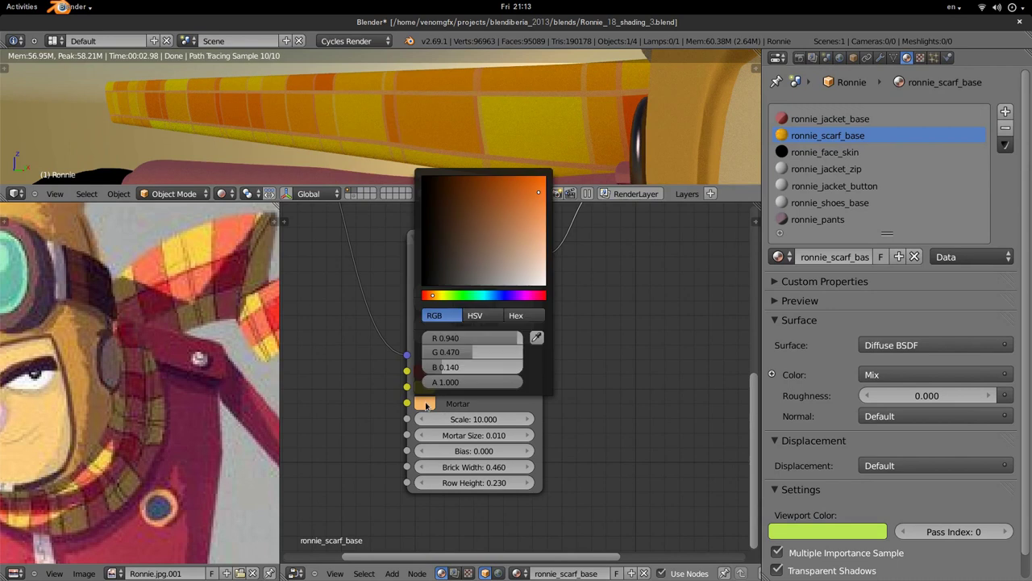
pyautogui.click(486, 316)
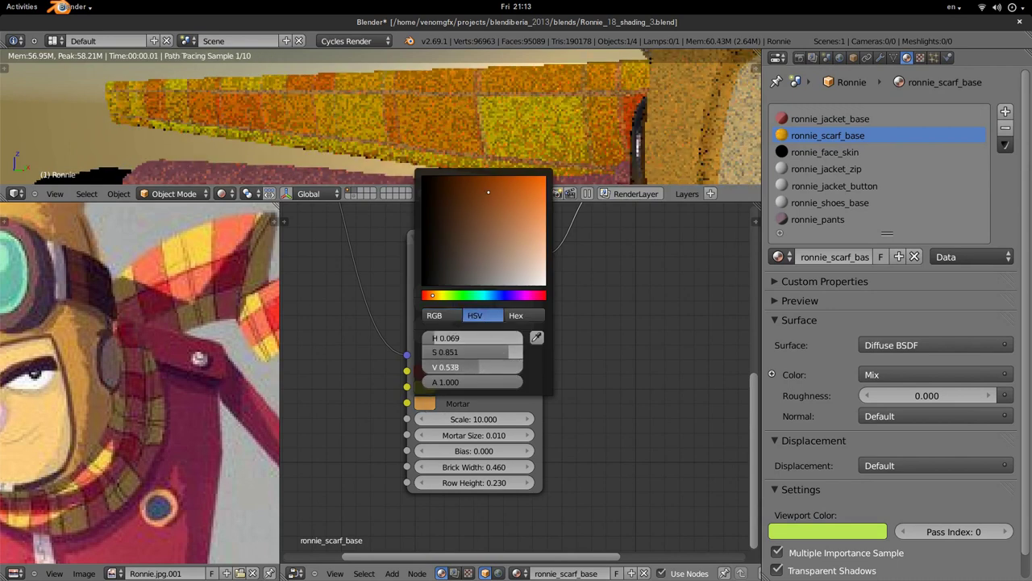
pyautogui.moveTo(517, 369); pyautogui.dragTo(427, 369)
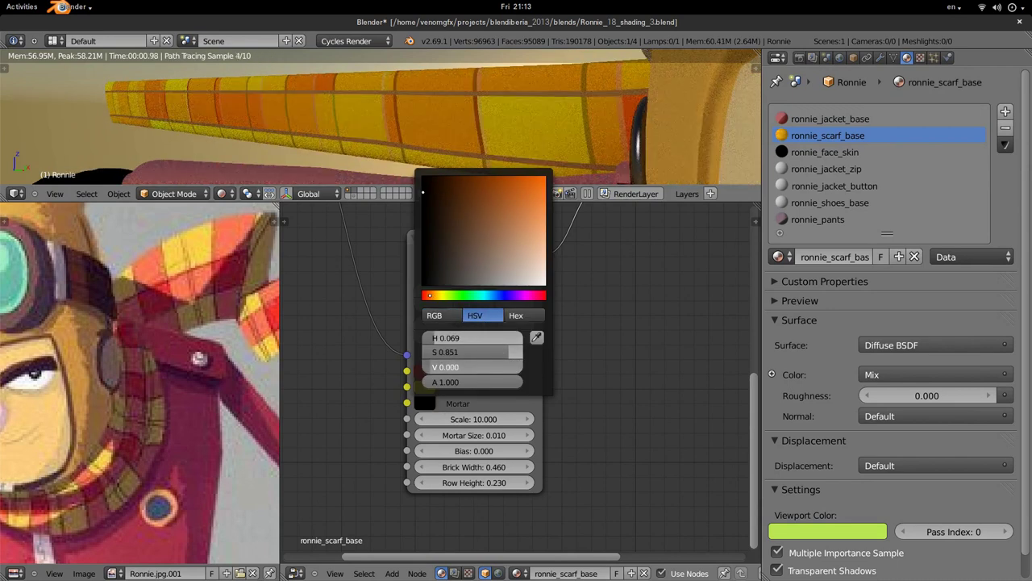
pyautogui.moveTo(423, 191); pyautogui.dragTo(428, 231)
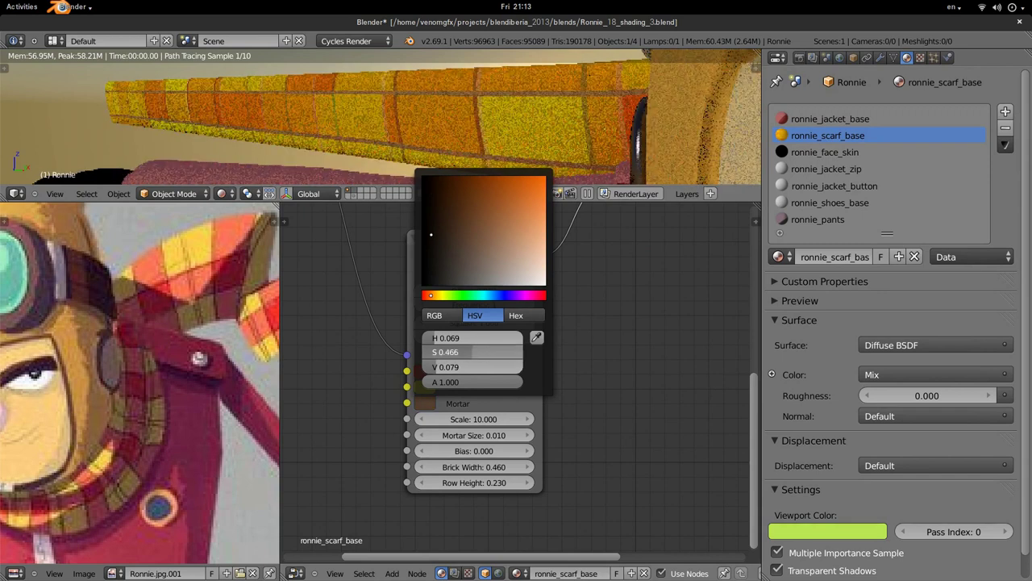
pyautogui.moveTo(454, 117); pyautogui.dragTo(477, 149, button='middle')
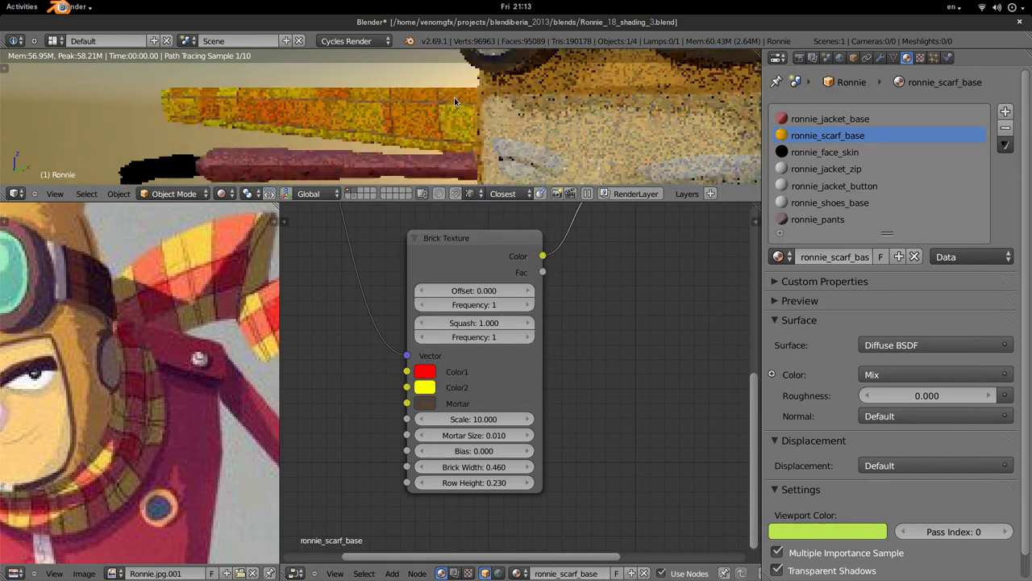
# Try a Brick Width of 0.260, then undo back to 0.460.
pyautogui.doubleClick(427, 468)
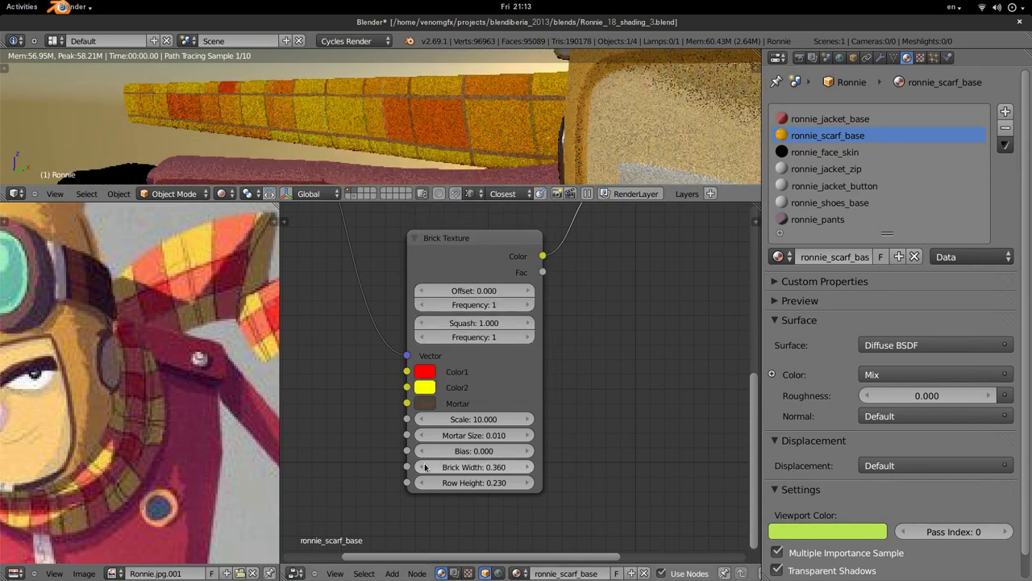
pyautogui.moveTo(472, 126); pyautogui.dragTo(484, 153, button='middle')
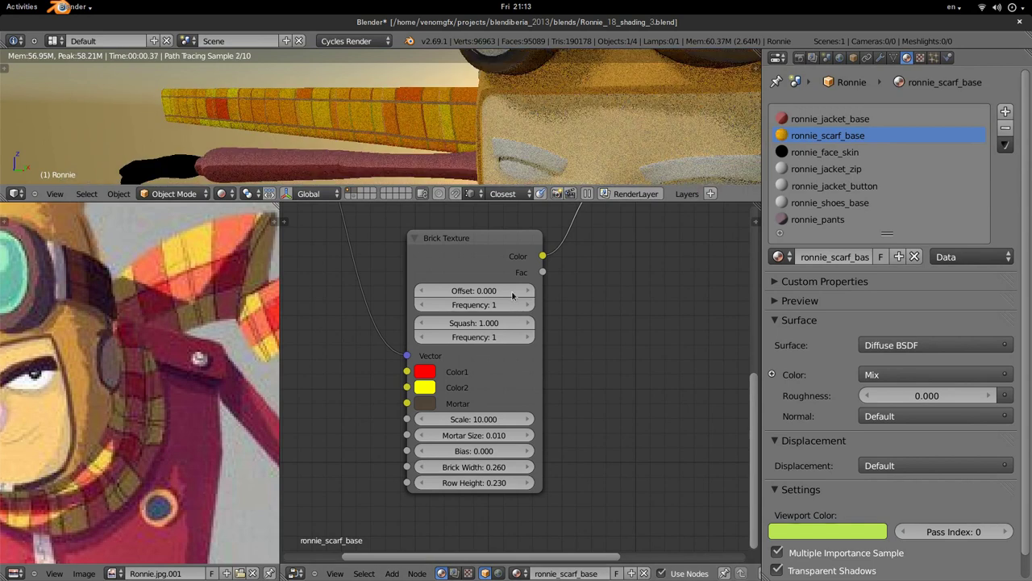
pyautogui.hotkey('ctrl', 'z')
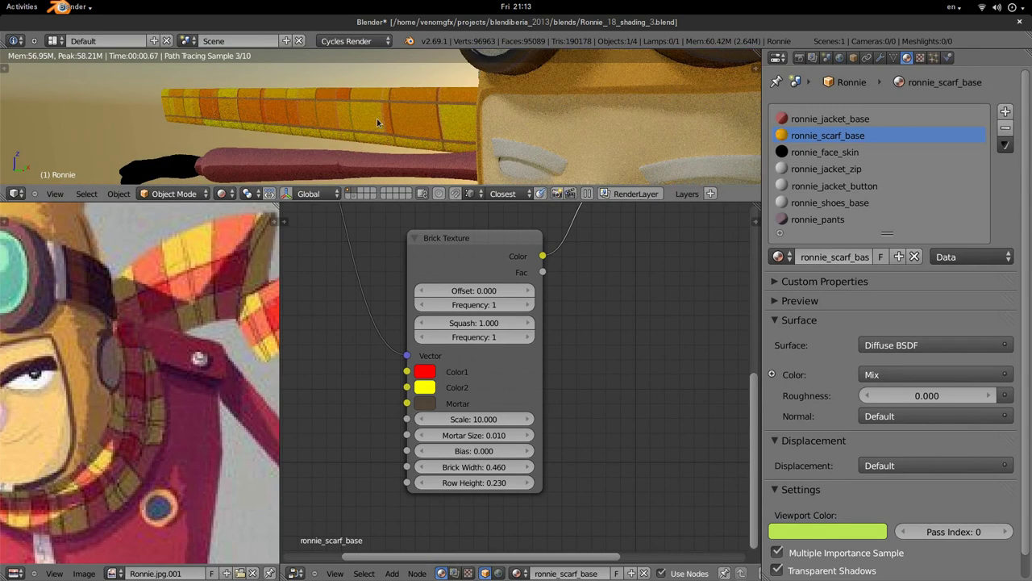
pyautogui.scroll(4, 376, 118)
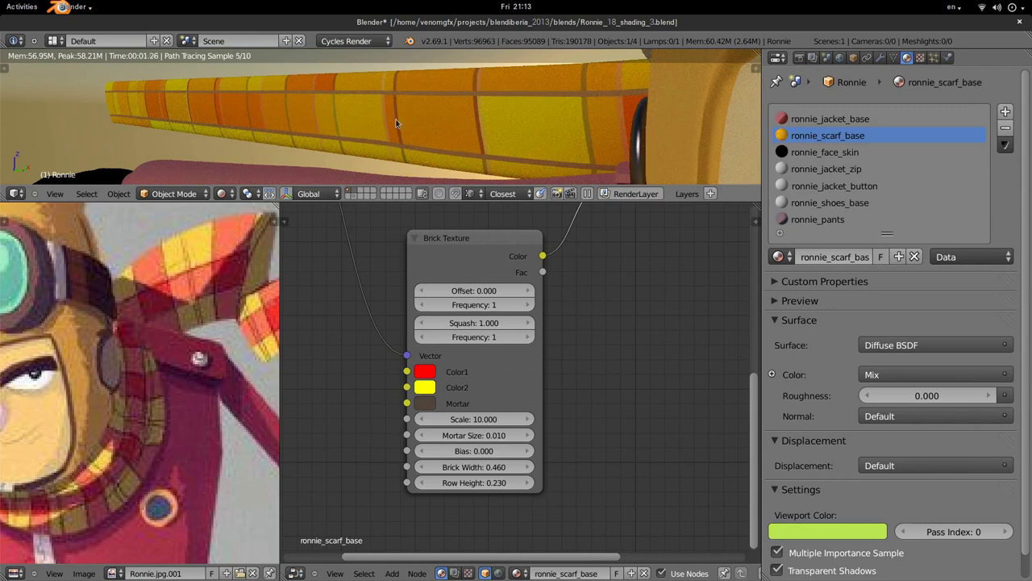
pyautogui.scroll(-2, 403, 124)
pyautogui.scroll(-2, 404, 123)
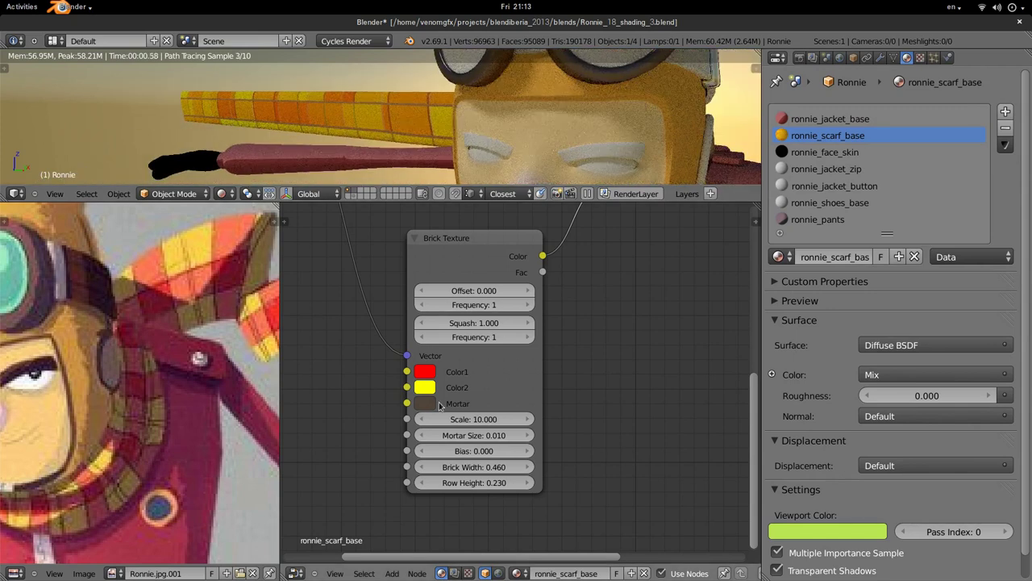
pyautogui.scroll(-3, 460, 254)
pyautogui.scroll(3, 409, 388)
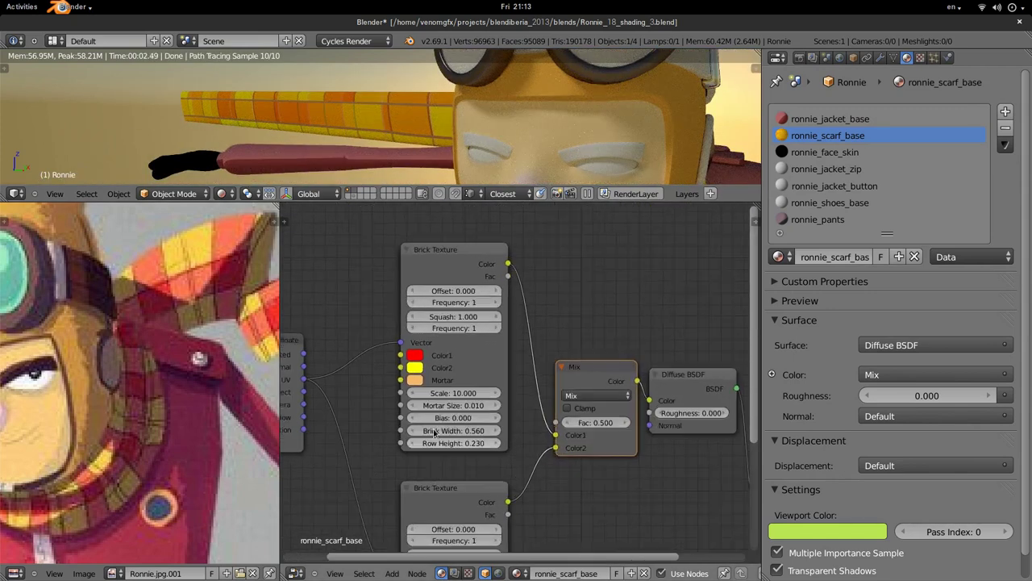
# Darken the pale peach Mortar colour to a deep brown, Value about 0.25.
pyautogui.click(406, 381)
pyautogui.moveTo(463, 355); pyautogui.dragTo(431, 356)
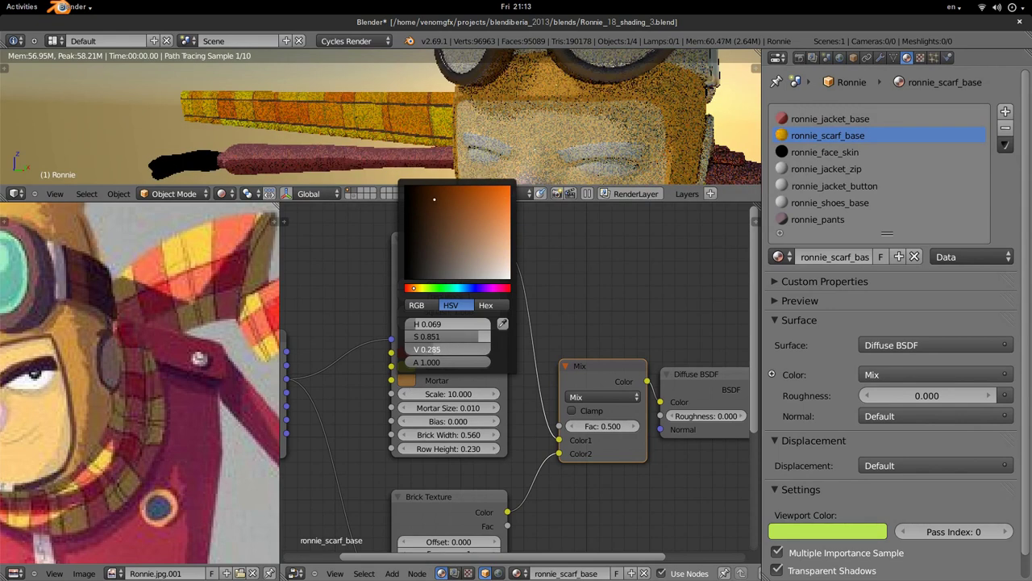
pyautogui.scroll(2, 278, 115)
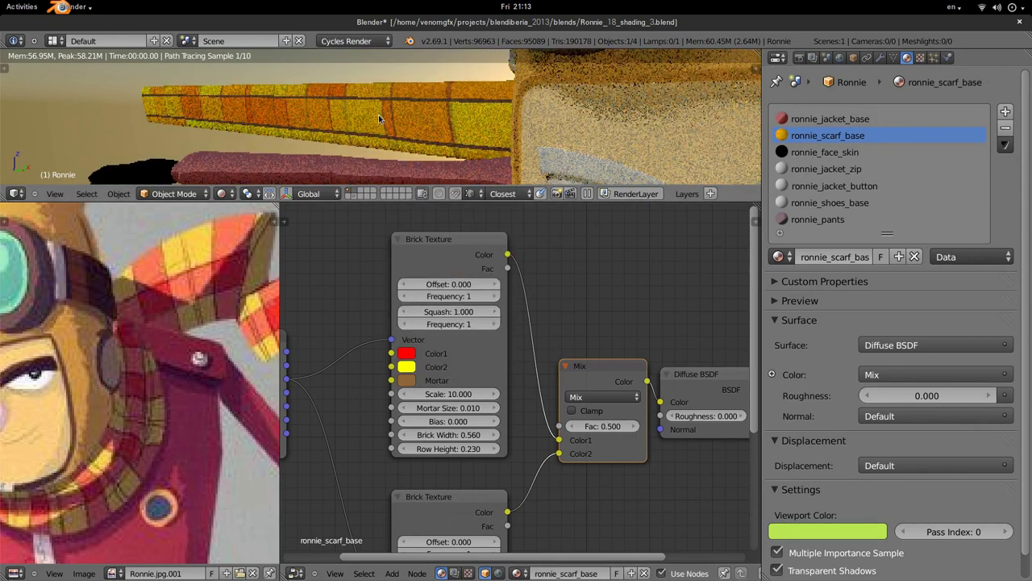
pyautogui.scroll(-2, 377, 117)
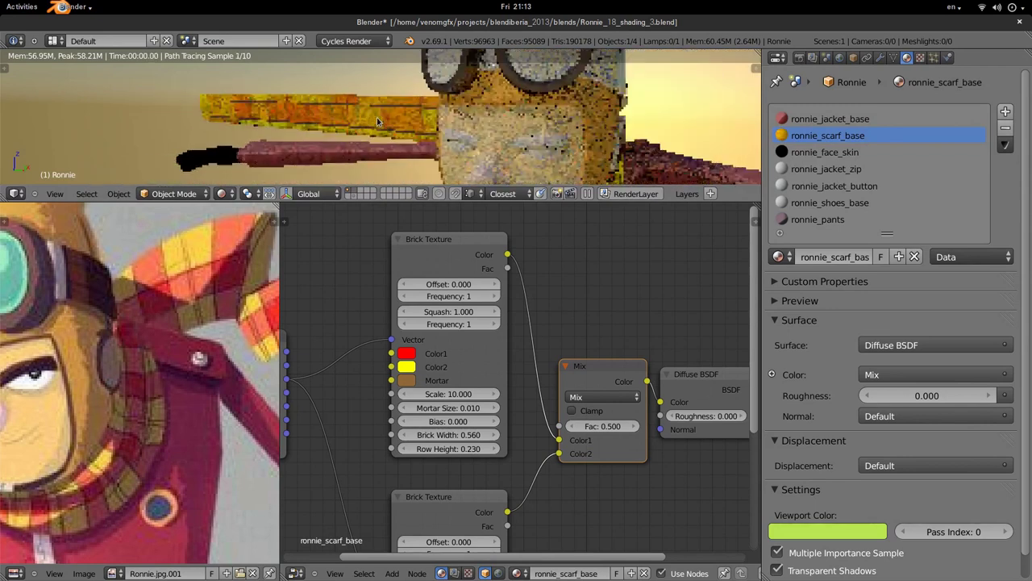
# Preview the Mix Fac at 1.000 and 0.000, then return it to 0.500.
pyautogui.moveTo(613, 417); pyautogui.dragTo(501, 421, button='middle')
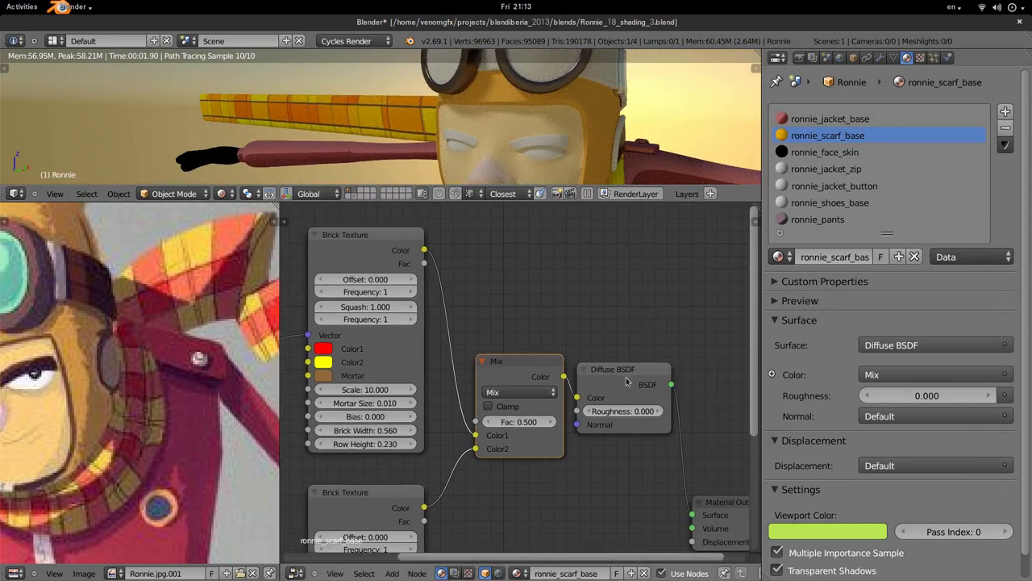
pyautogui.moveTo(627, 382); pyautogui.dragTo(638, 388)
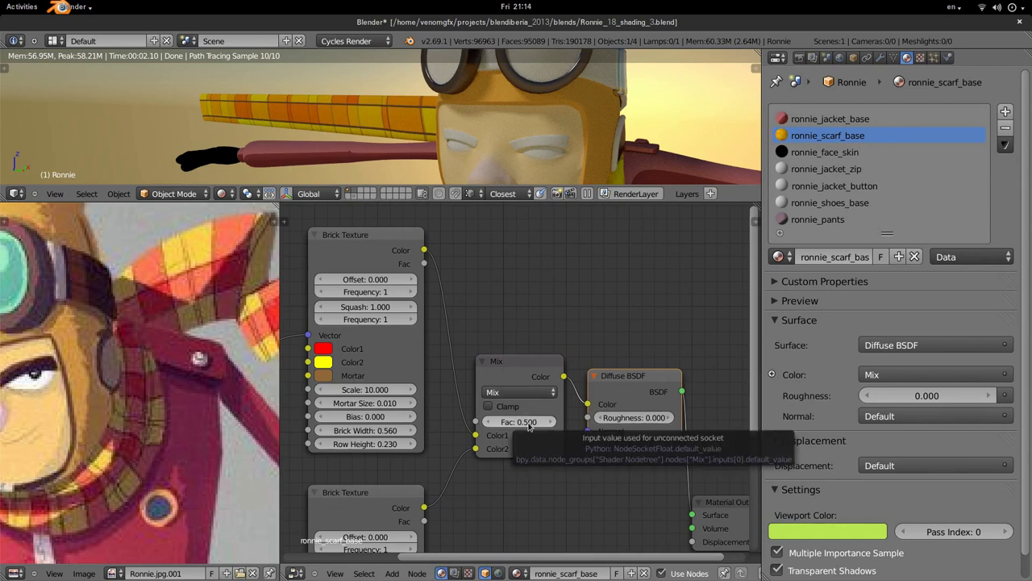
pyautogui.moveTo(532, 422); pyautogui.dragTo(581, 421)
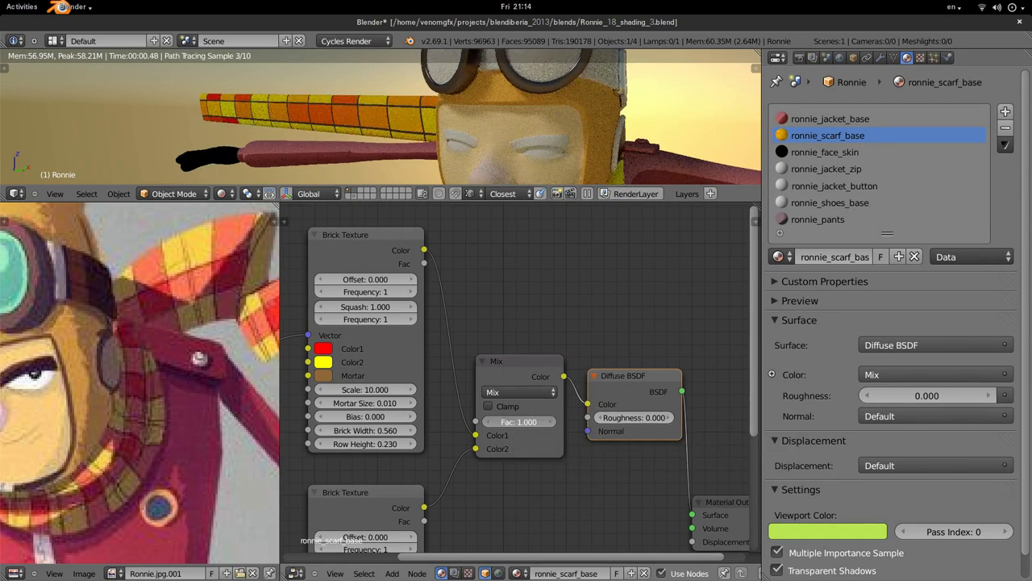
pyautogui.moveTo(519, 421); pyautogui.dragTo(476, 422)
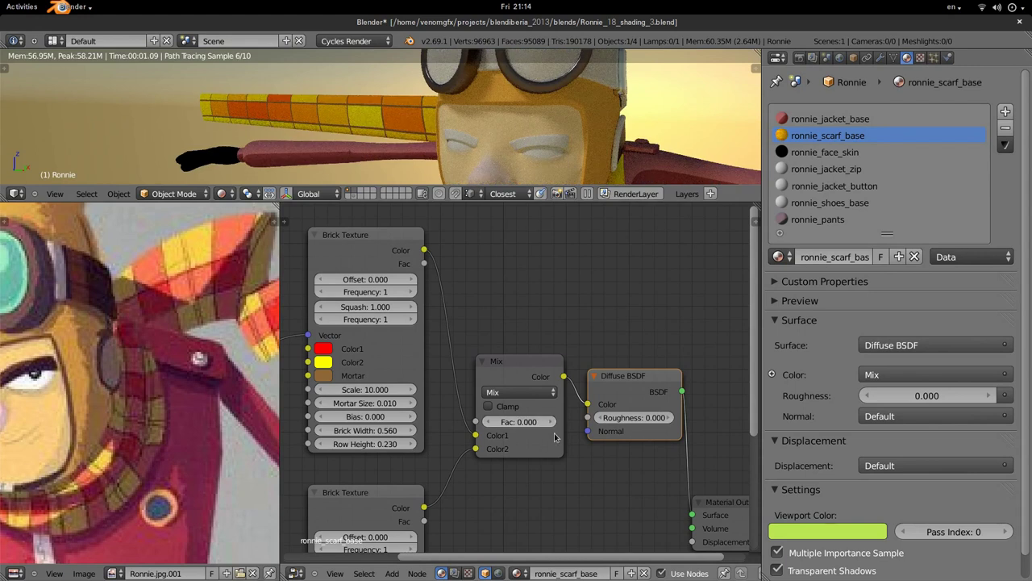
pyautogui.moveTo(554, 422); pyautogui.dragTo(519, 423)
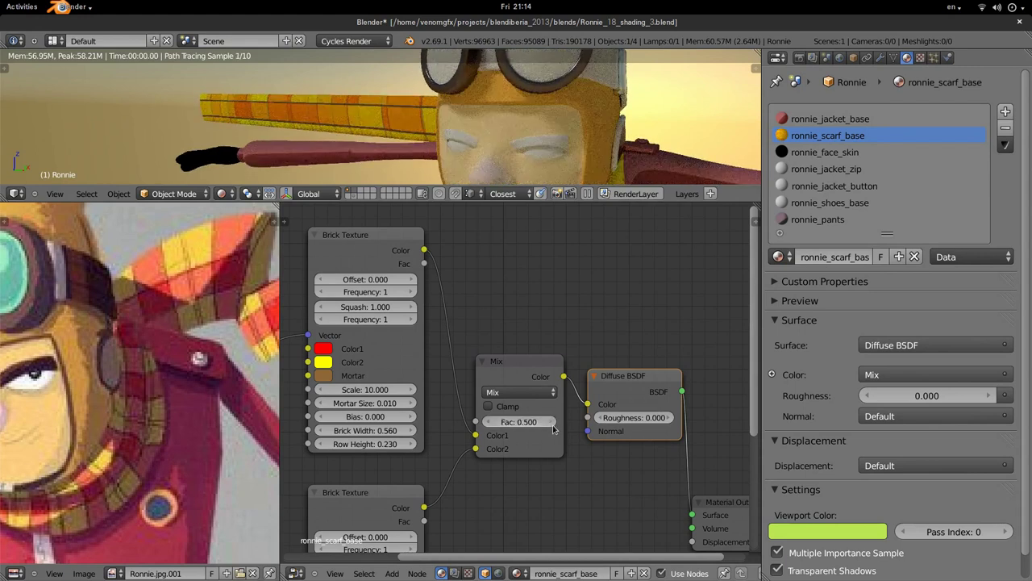
# Change the scarf Mix node's blend type to Overlay after trying Soft Light.
pyautogui.click(543, 393)
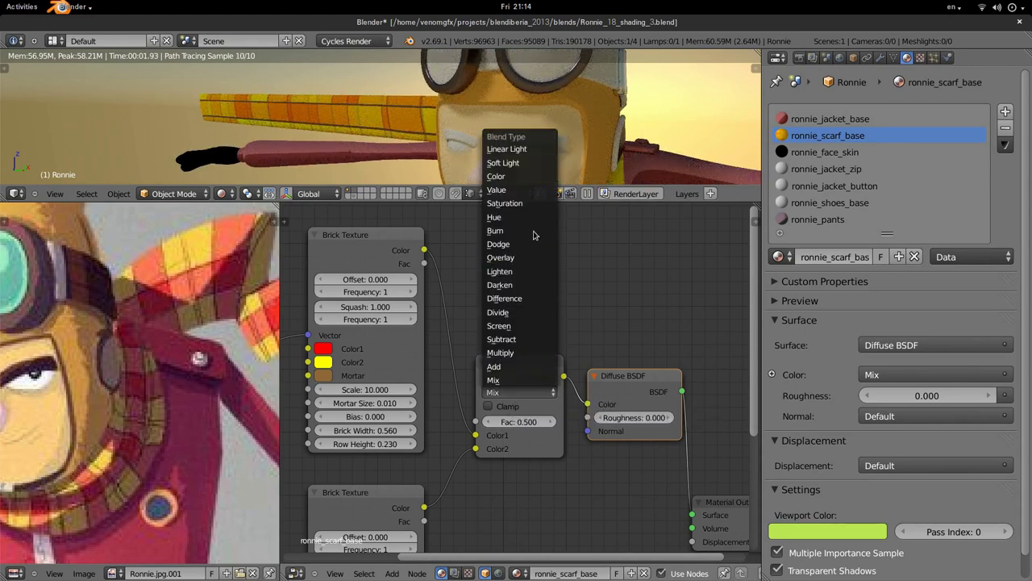
pyautogui.click(533, 164)
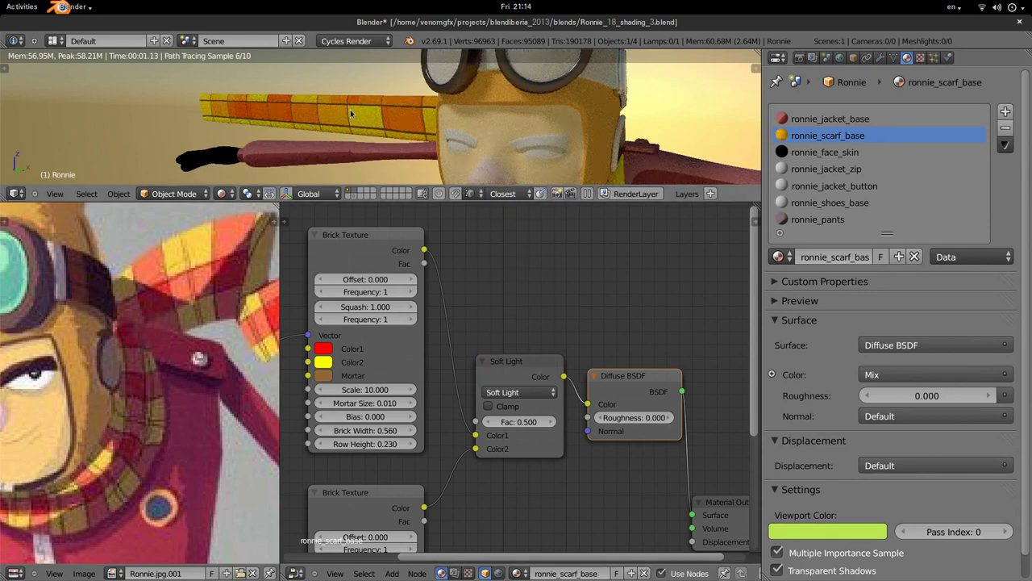
pyautogui.scroll(3, 360, 100)
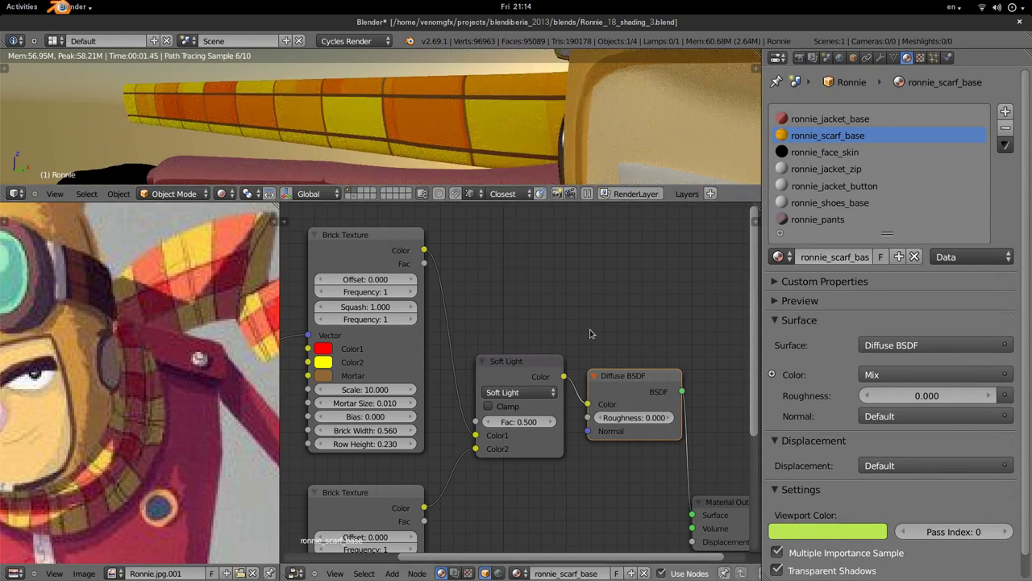
pyautogui.click(537, 393)
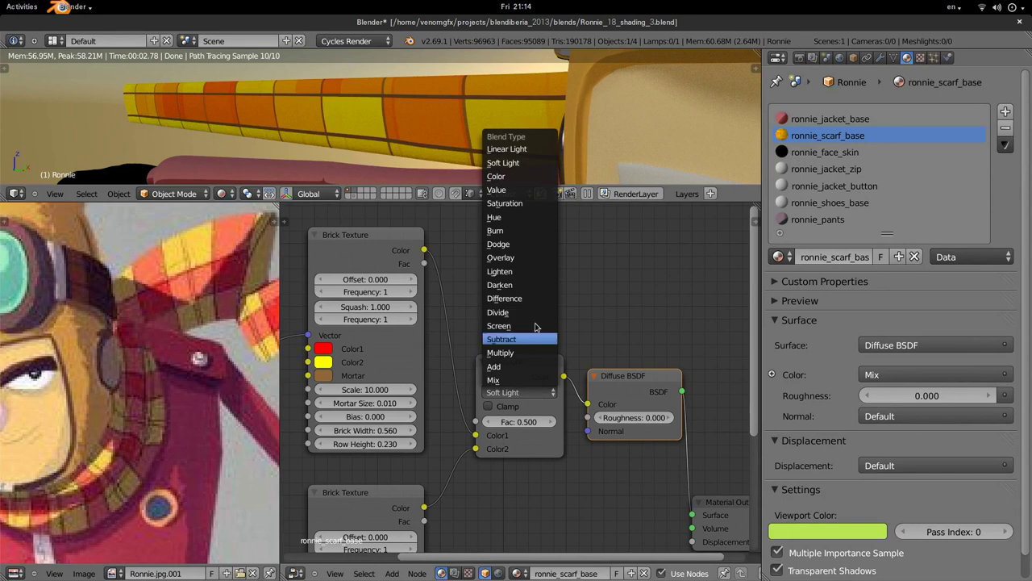
pyautogui.click(530, 263)
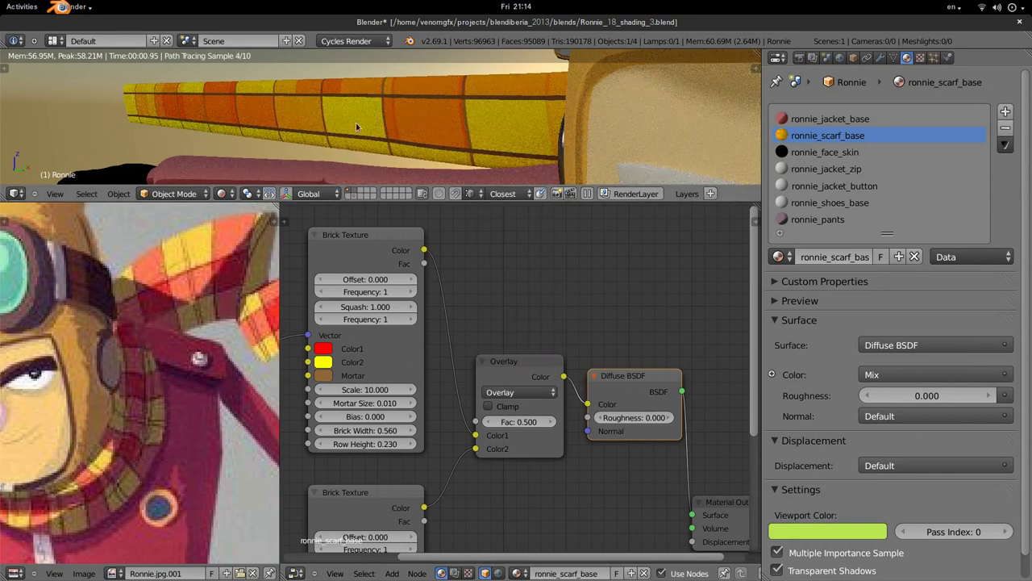
pyautogui.moveTo(356, 123)
pyautogui.mouseDown(button='middle')
pyautogui.moveTo(533, 138)
pyautogui.moveTo(349, 155)
pyautogui.moveTo(340, 123)
pyautogui.moveTo(220, 301)
pyautogui.mouseUp(button='middle')
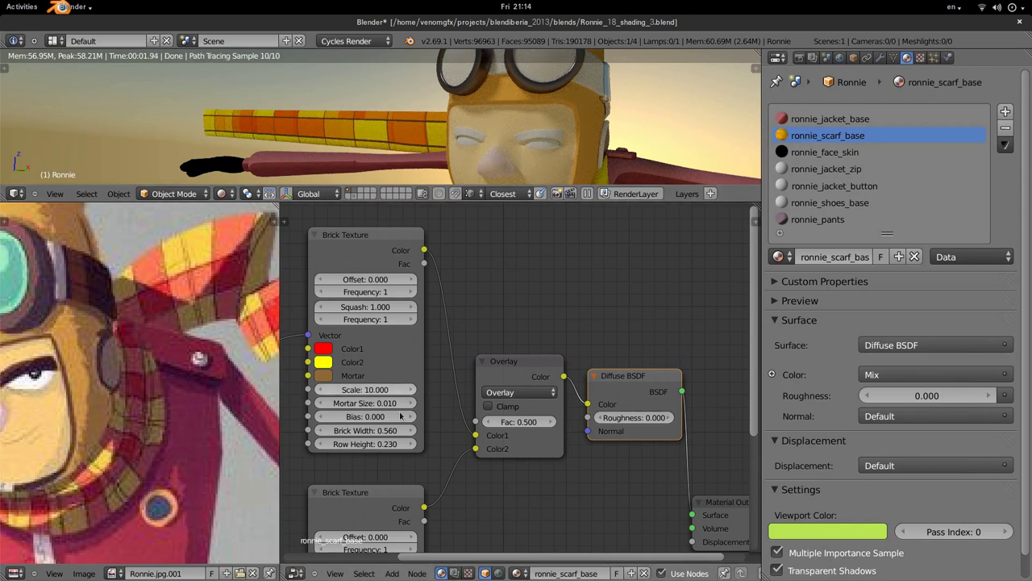
# Try Mortar Size values 0.005, 0.001 and 0.01 on the scarf Brick Textures.
pyautogui.keyDown('shift'); pyautogui.scroll(-3, 403, 417); pyautogui.keyUp('shift')
pyautogui.keyDown('shift'); pyautogui.scroll(-3, 403, 417); pyautogui.keyUp('shift')
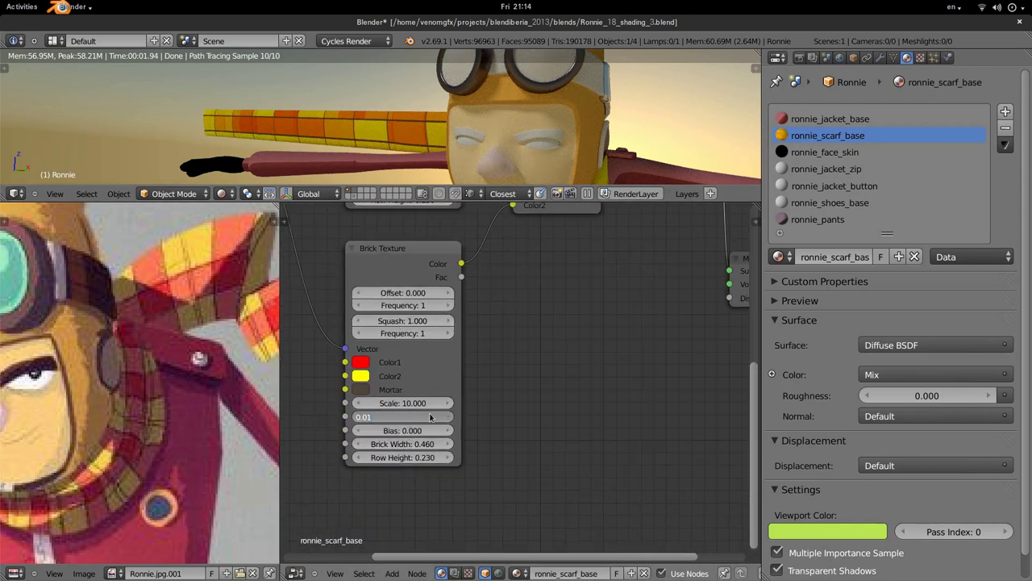
pyautogui.write('0.005')
pyautogui.press('Return')
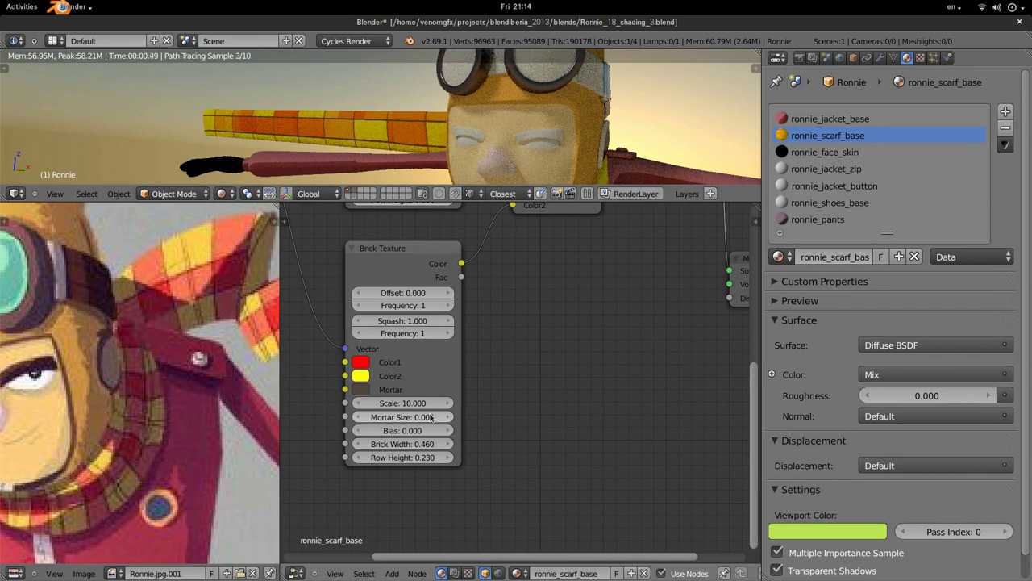
pyautogui.write('0.001')
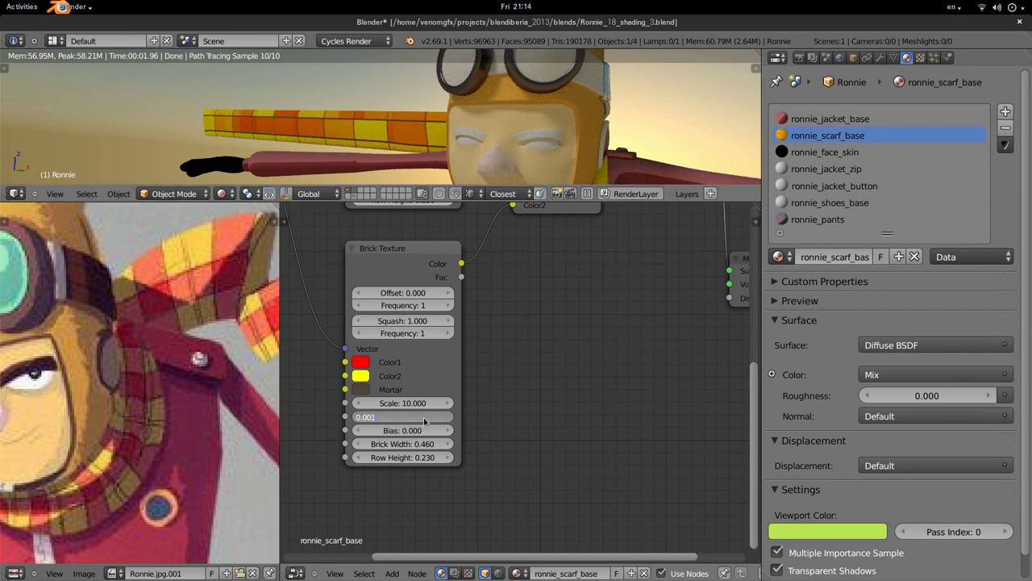
pyautogui.press('Return')
pyautogui.scroll(4, 381, 86)
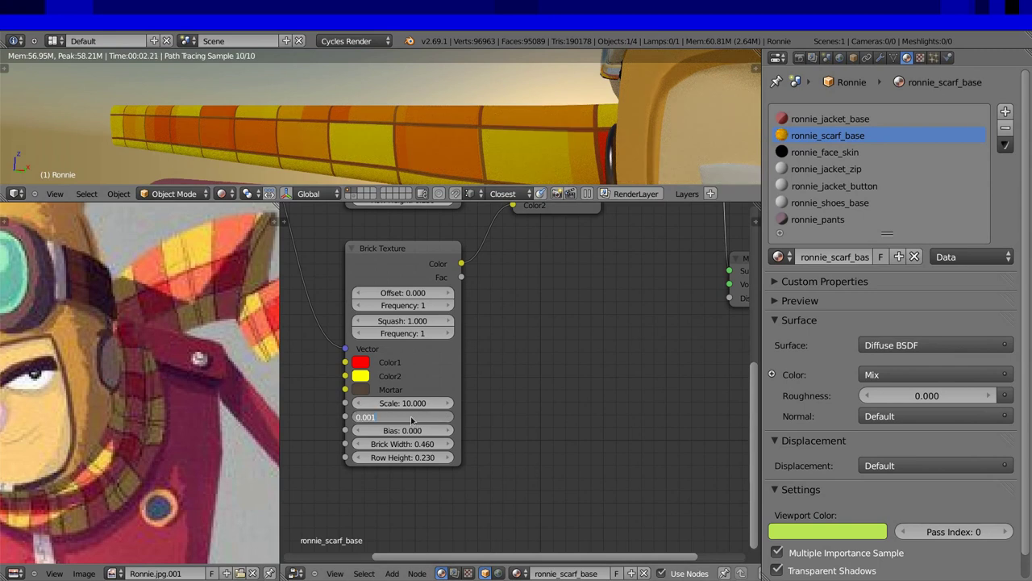
pyautogui.write('0.01')
pyautogui.press('Return')
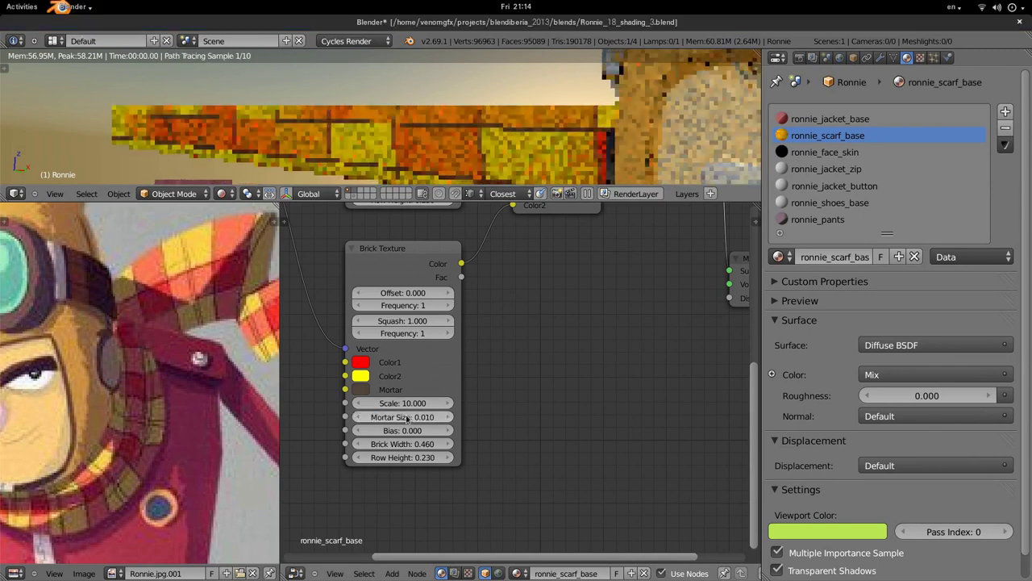
# Set the brown-mortar Brick Texture's Mortar Size to 0.005 and check the scarf.
pyautogui.scroll(-3, 449, 369)
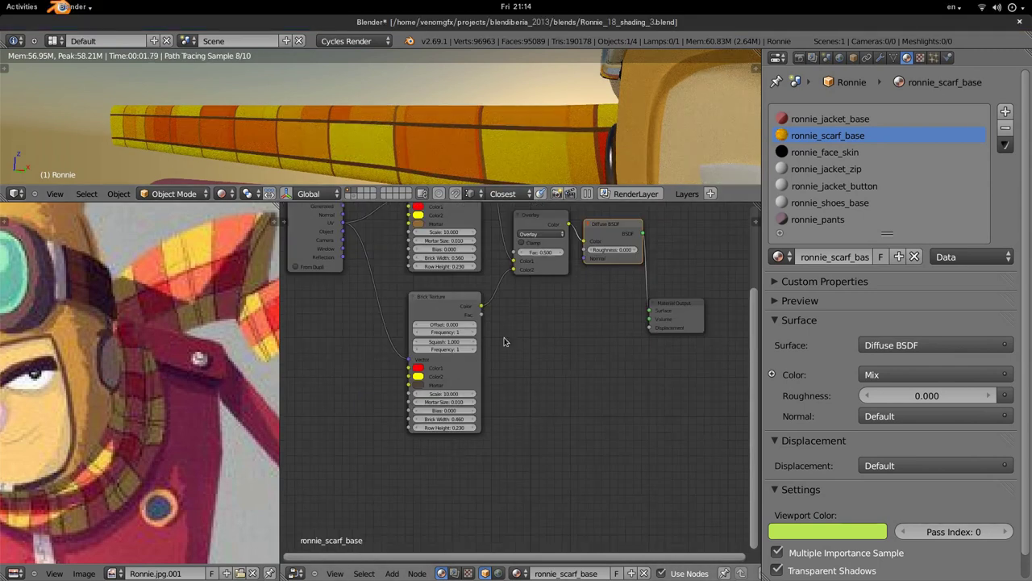
pyautogui.scroll(1, 450, 368)
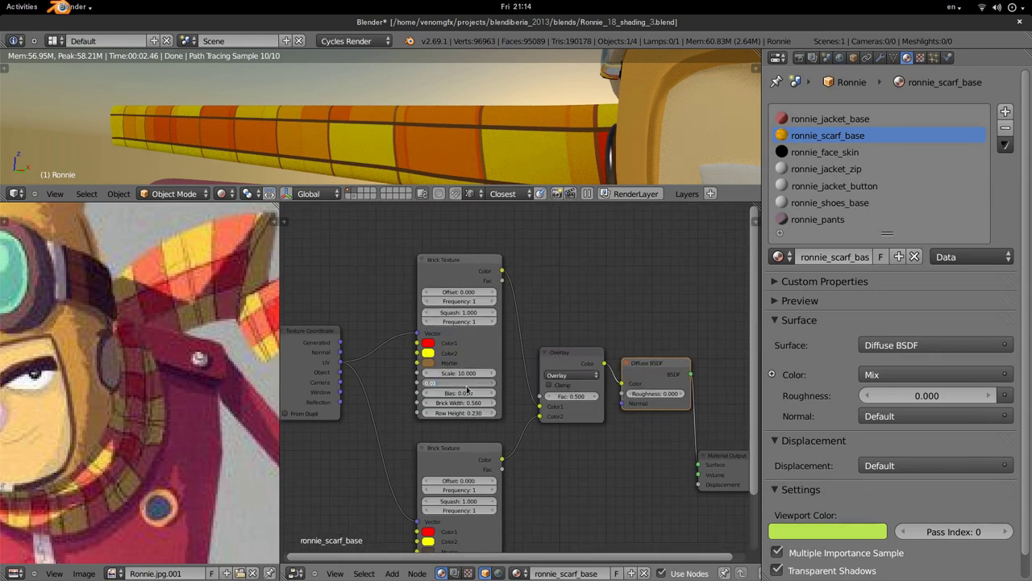
pyautogui.click(459, 382)
pyautogui.write('0.005')
pyautogui.press('Return')
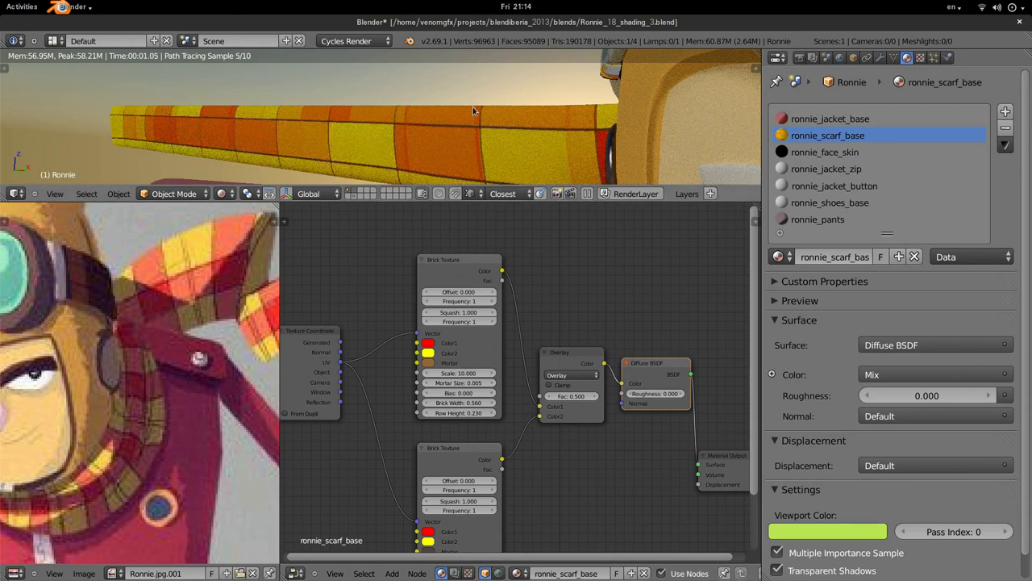
pyautogui.scroll(-4, 435, 111)
pyautogui.scroll(-2, 436, 110)
pyautogui.scroll(5, 436, 111)
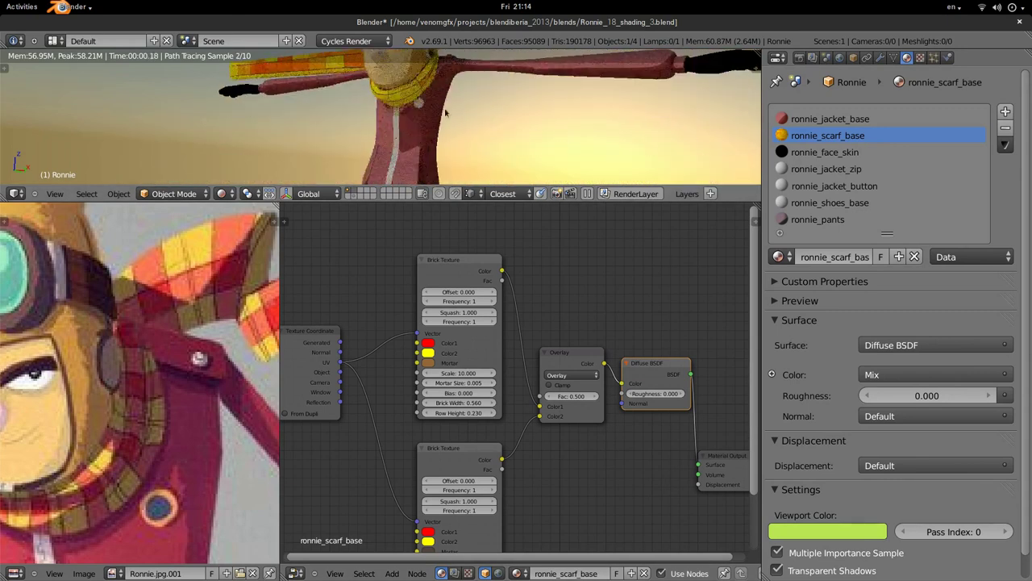
pyautogui.moveTo(444, 108)
pyautogui.mouseDown(button='middle')
pyautogui.moveTo(433, 161)
pyautogui.moveTo(432, 87)
pyautogui.moveTo(323, 142)
pyautogui.moveTo(521, 129)
pyautogui.mouseUp(button='middle')
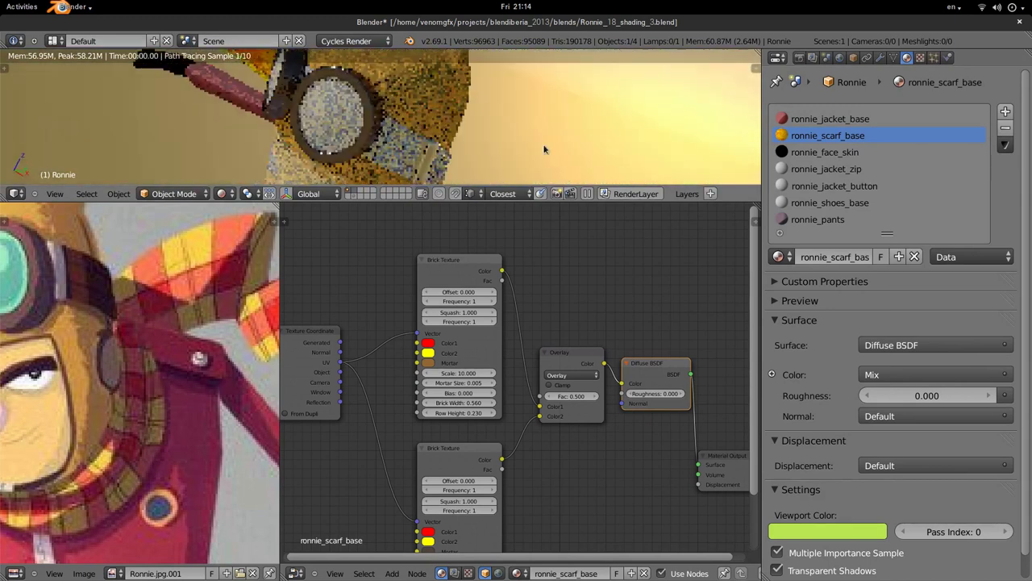
pyautogui.moveTo(521, 130); pyautogui.dragTo(431, 162, button='middle')
pyautogui.scroll(-4, 432, 159)
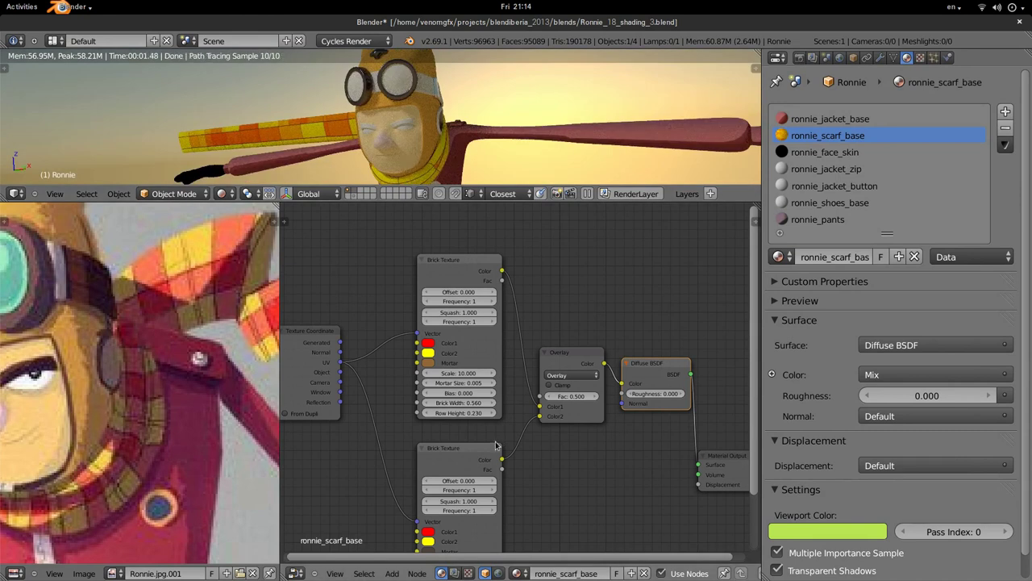
# Give the lower Brick Texture Offset 0.200 and a new Scale value, typing 20.
pyautogui.moveTo(496, 446); pyautogui.dragTo(476, 355, button='middle')
pyautogui.scroll(2, 473, 352)
pyautogui.scroll(1, 471, 348)
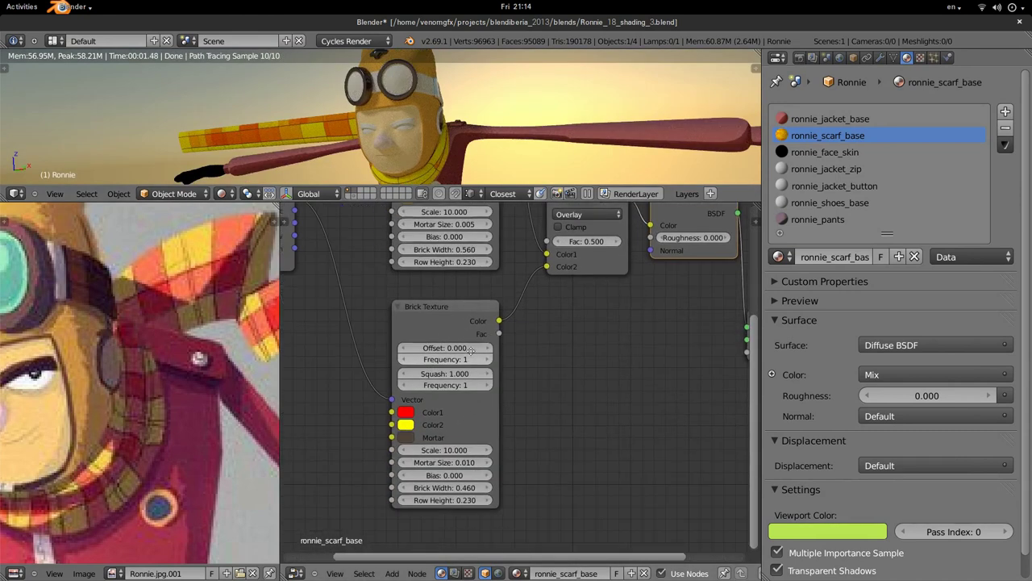
pyautogui.click(482, 349)
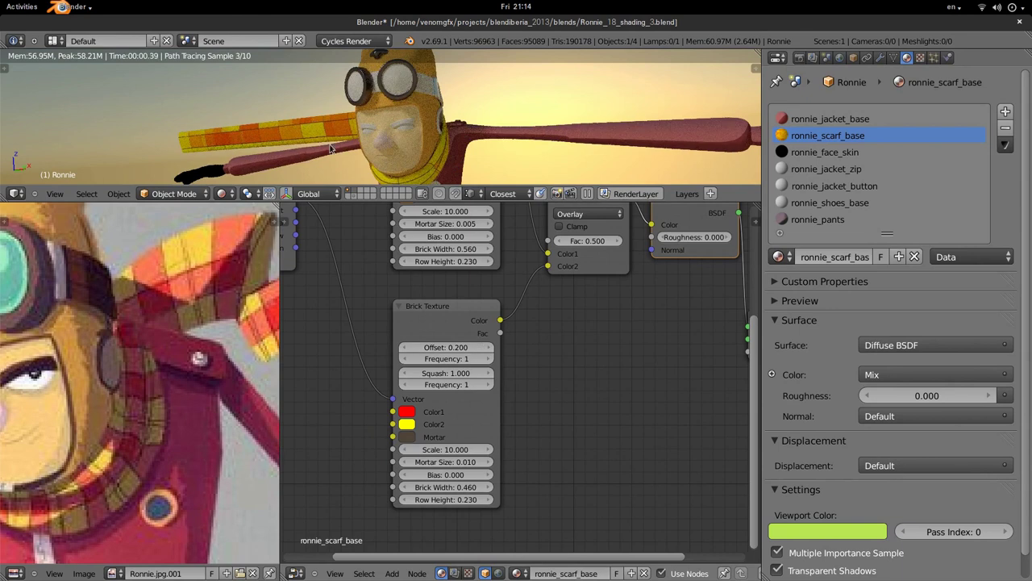
pyautogui.scroll(2, 323, 124)
pyautogui.scroll(2, 324, 125)
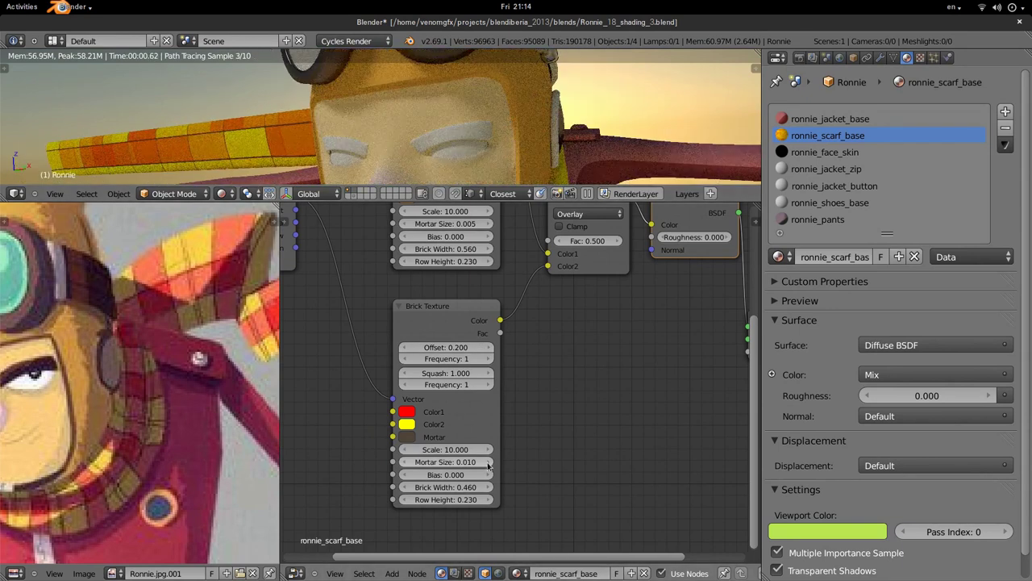
pyautogui.write('20')
pyautogui.press('Return')
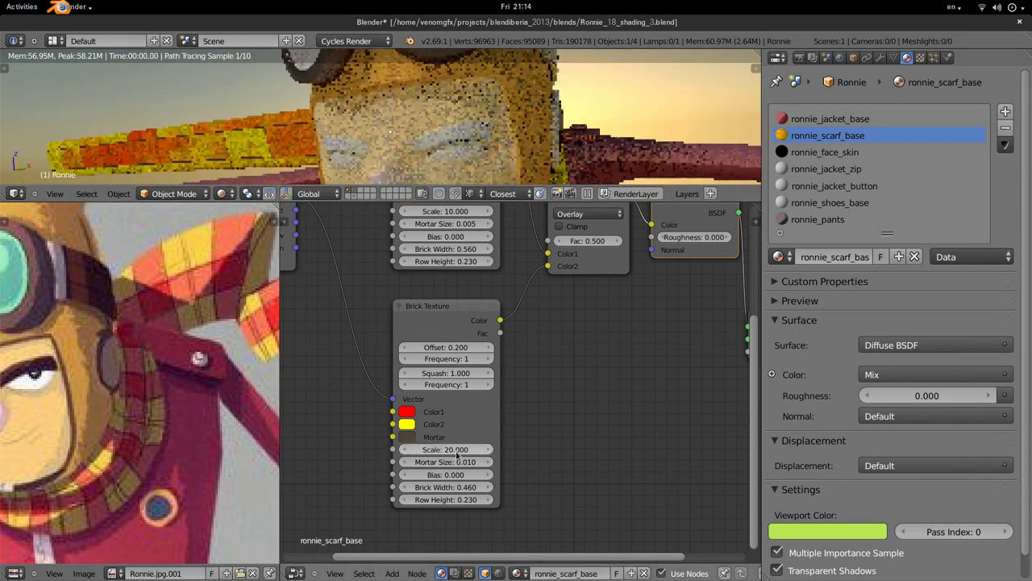
pyautogui.scroll(2, 224, 155)
# Inspect the scarf close-up and move the Texture Coordinate node further left.
pyautogui.moveTo(295, 139)
pyautogui.mouseDown(button='middle')
pyautogui.moveTo(363, 131)
pyautogui.moveTo(303, 150)
pyautogui.moveTo(389, 133)
pyautogui.moveTo(363, 123)
pyautogui.mouseUp(button='middle')
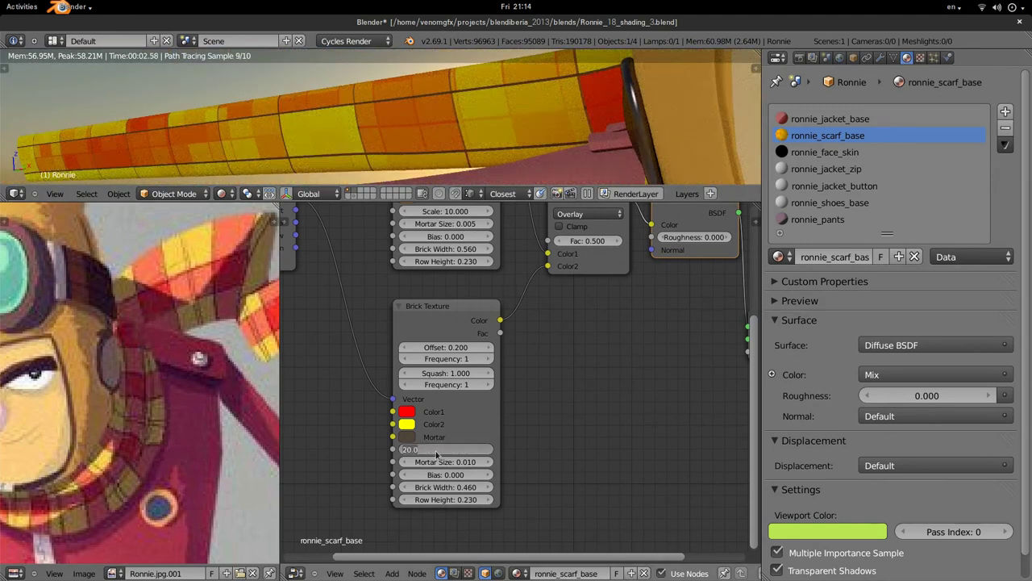
pyautogui.scroll(-2, 374, 109)
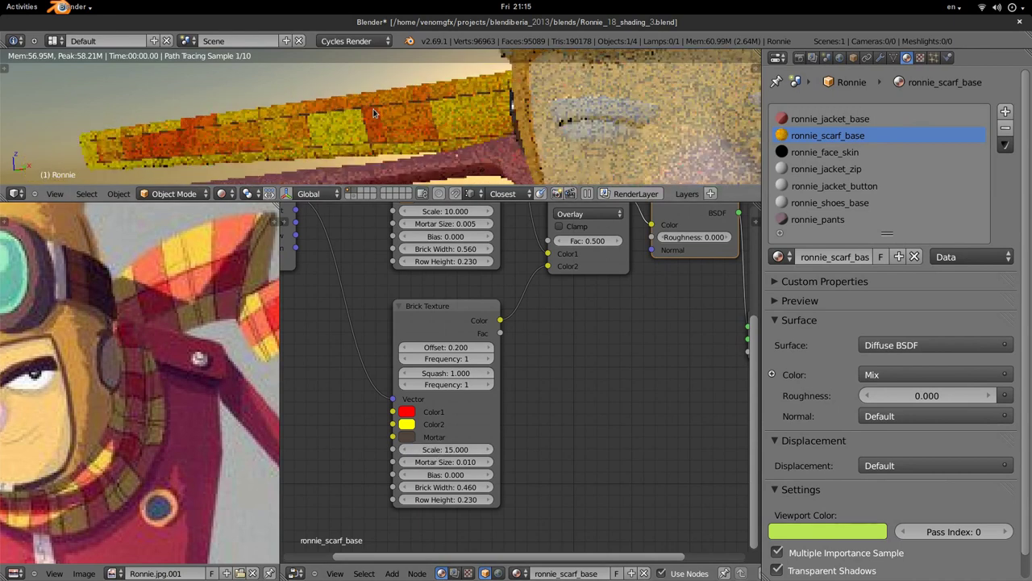
pyautogui.scroll(-2, 391, 117)
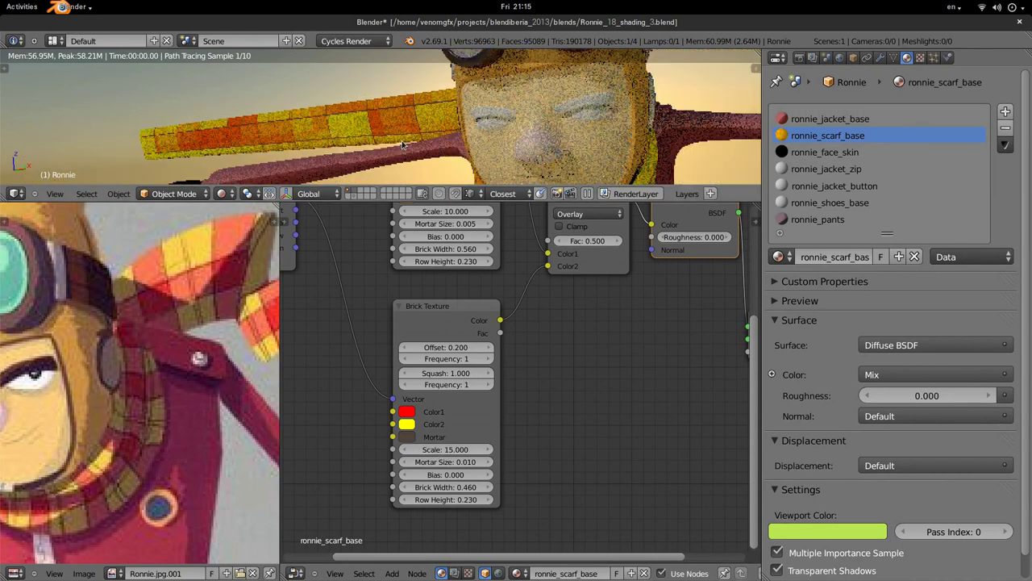
pyautogui.scroll(-2, 458, 379)
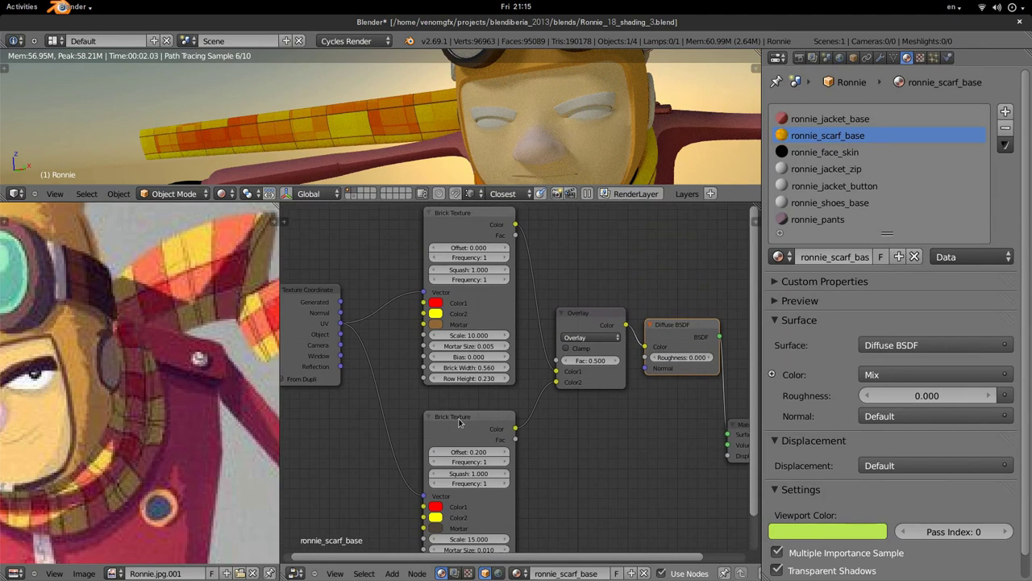
pyautogui.moveTo(364, 374); pyautogui.dragTo(323, 410)
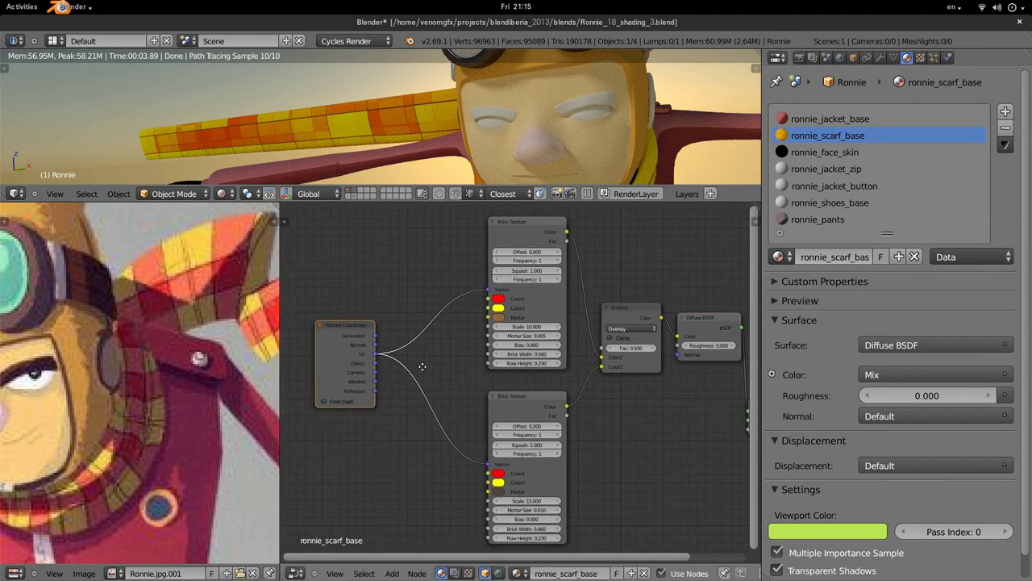
pyautogui.moveTo(371, 380); pyautogui.dragTo(422, 366, button='middle')
pyautogui.scroll(2, 410, 352)
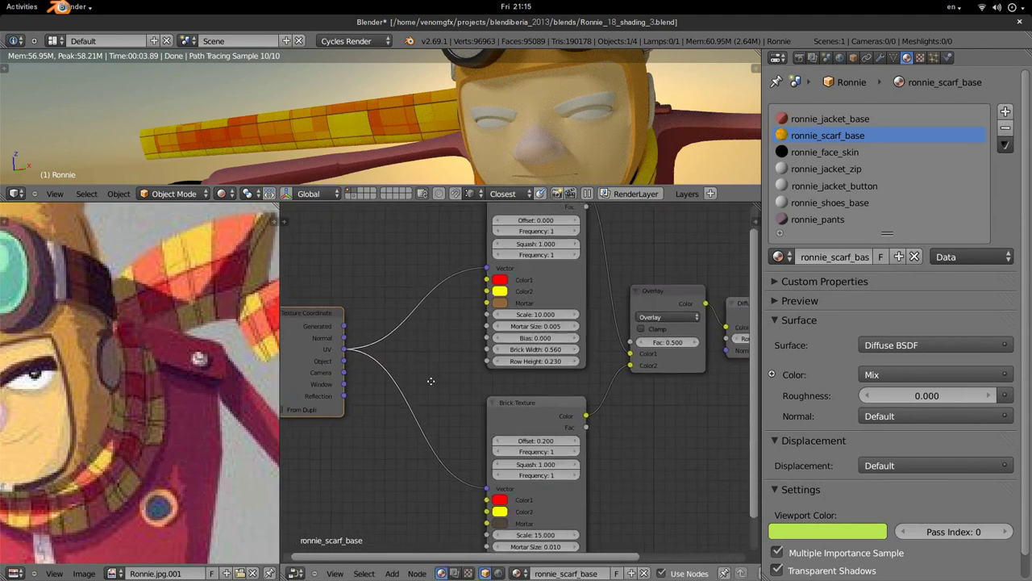
pyautogui.scroll(1, 419, 355)
pyautogui.moveTo(426, 355)
pyautogui.mouseDown()
pyautogui.moveTo(367, 352)
pyautogui.moveTo(379, 360)
pyautogui.mouseUp()
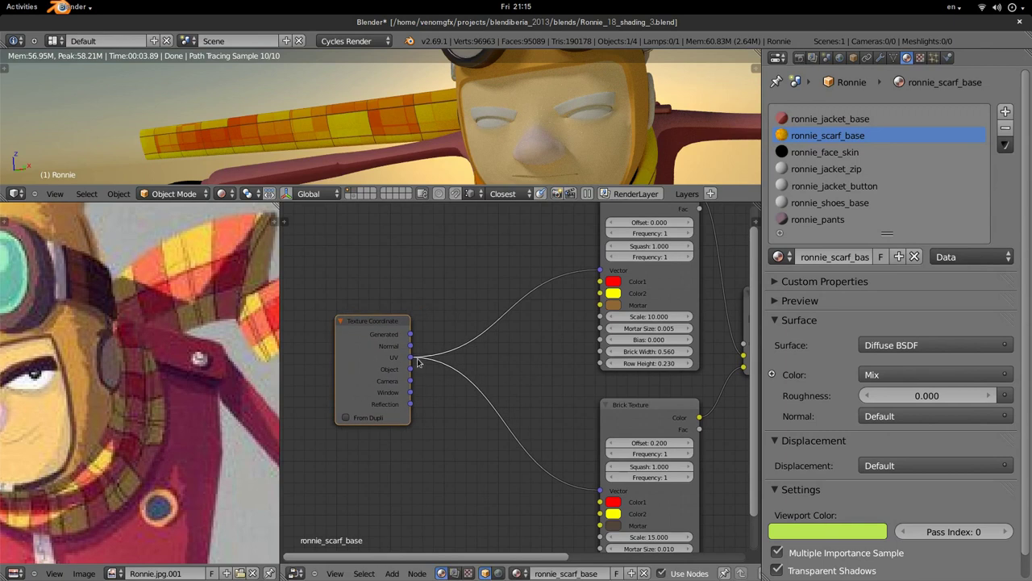
# Add a Mapping node wired between Texture Coordinate and the upper Brick Texture.
pyautogui.hotkey('shift', 'a')
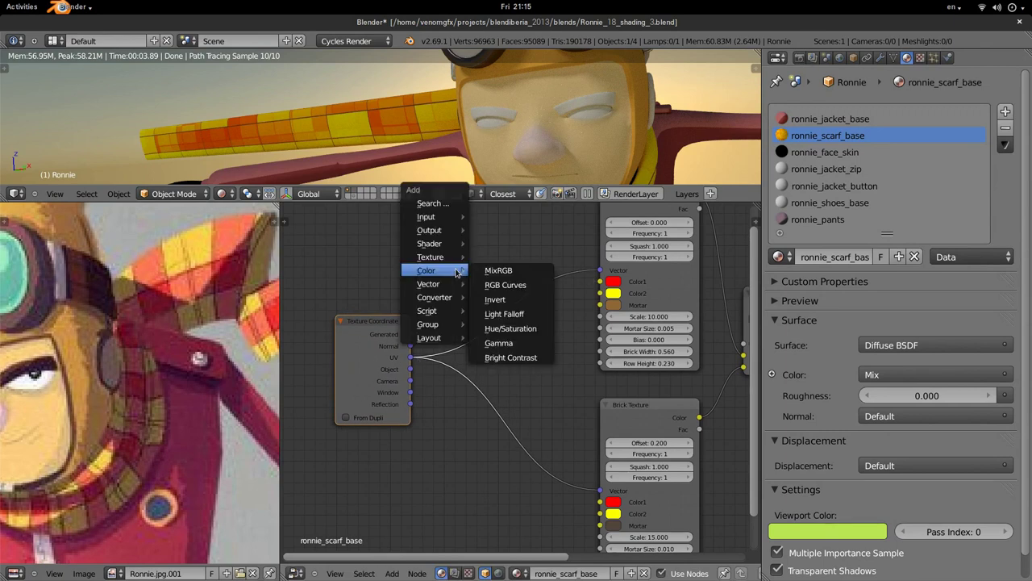
pyautogui.moveTo(428, 284)
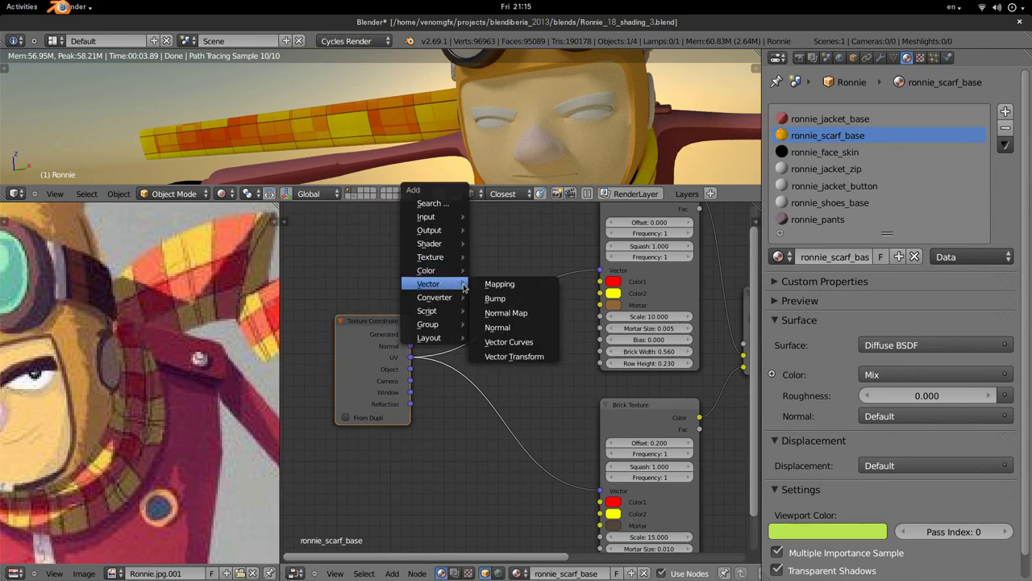
pyautogui.click(493, 284)
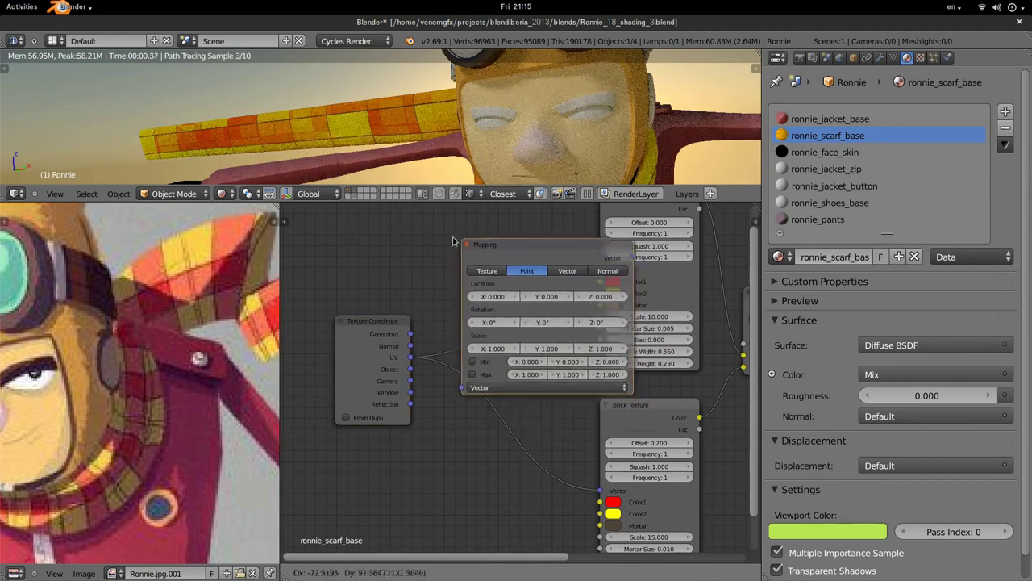
pyautogui.click(315, 257)
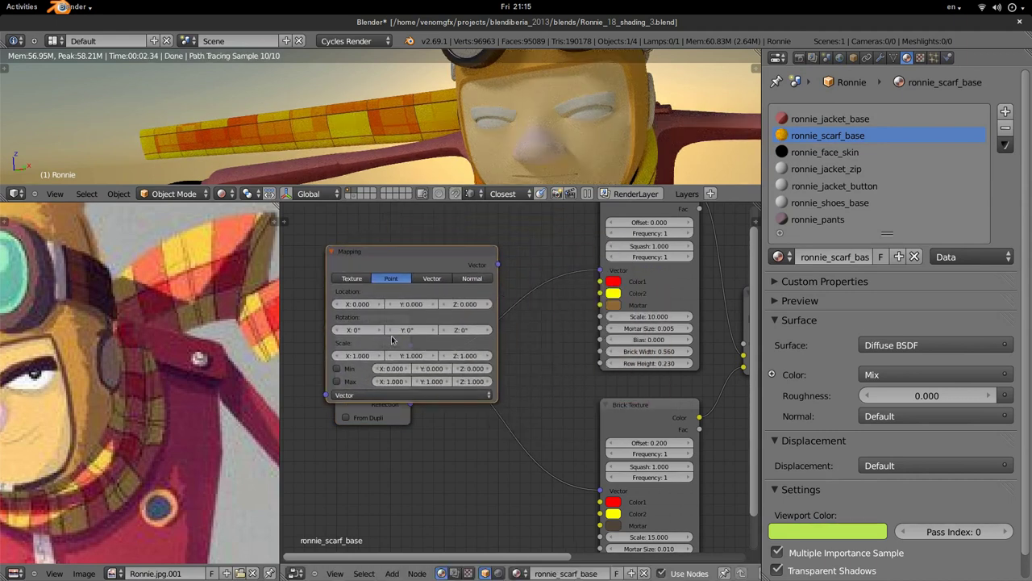
pyautogui.scroll(-2, 392, 339)
pyautogui.moveTo(488, 365); pyautogui.dragTo(507, 296)
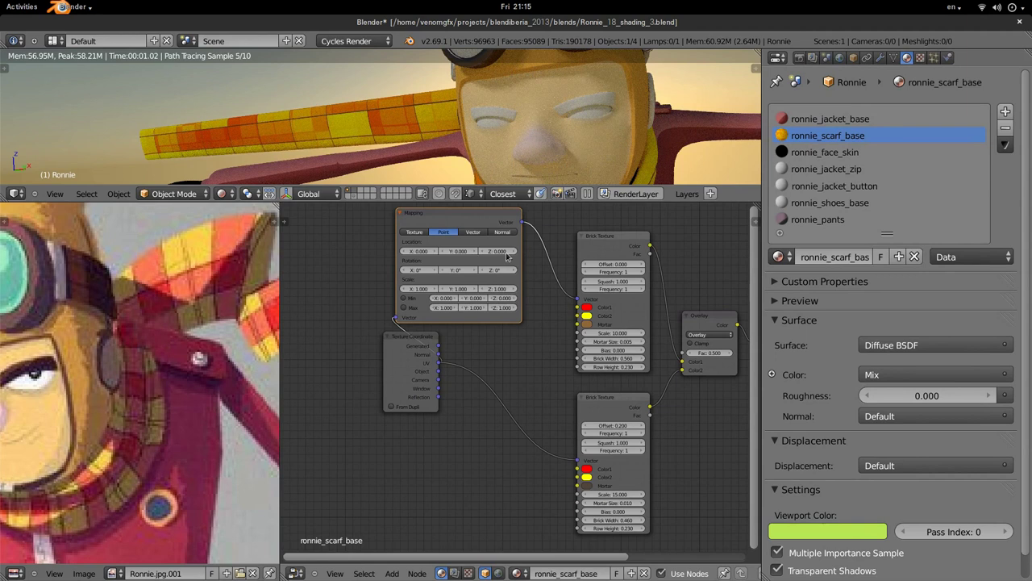
pyautogui.moveTo(508, 257); pyautogui.dragTo(537, 280)
pyautogui.moveTo(393, 380); pyautogui.dragTo(315, 393)
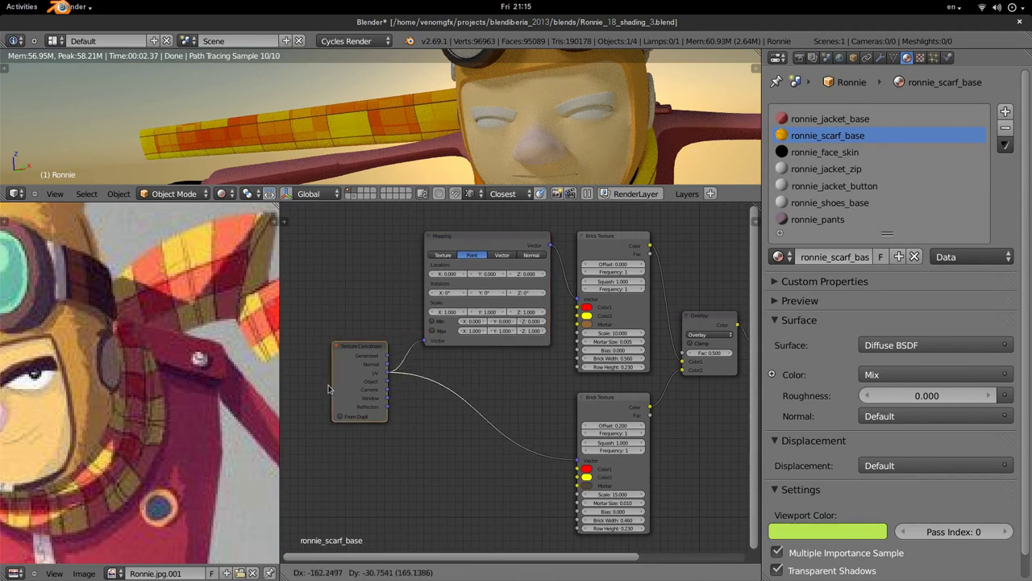
pyautogui.scroll(2, 495, 379)
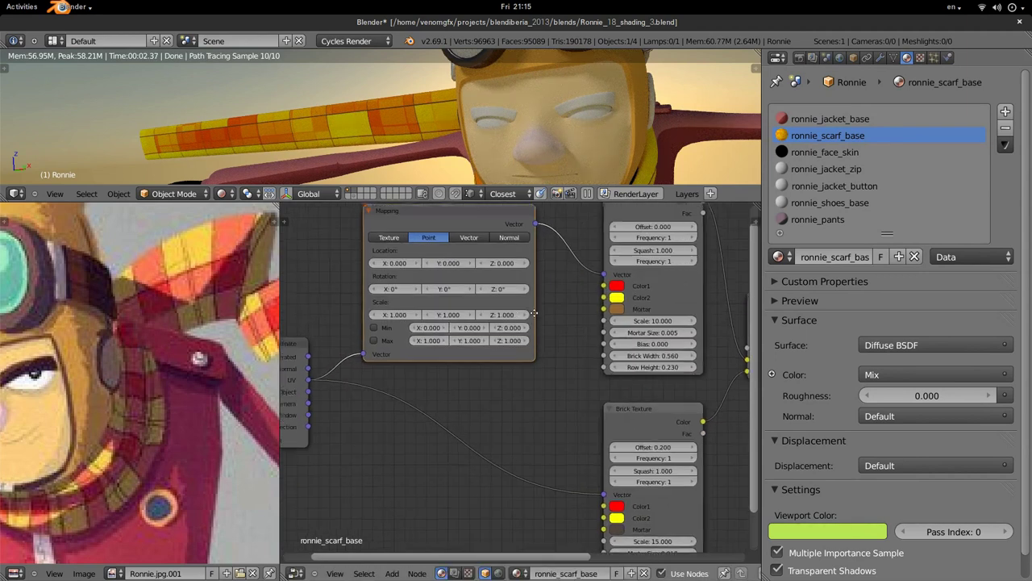
pyautogui.scroll(1, 523, 376)
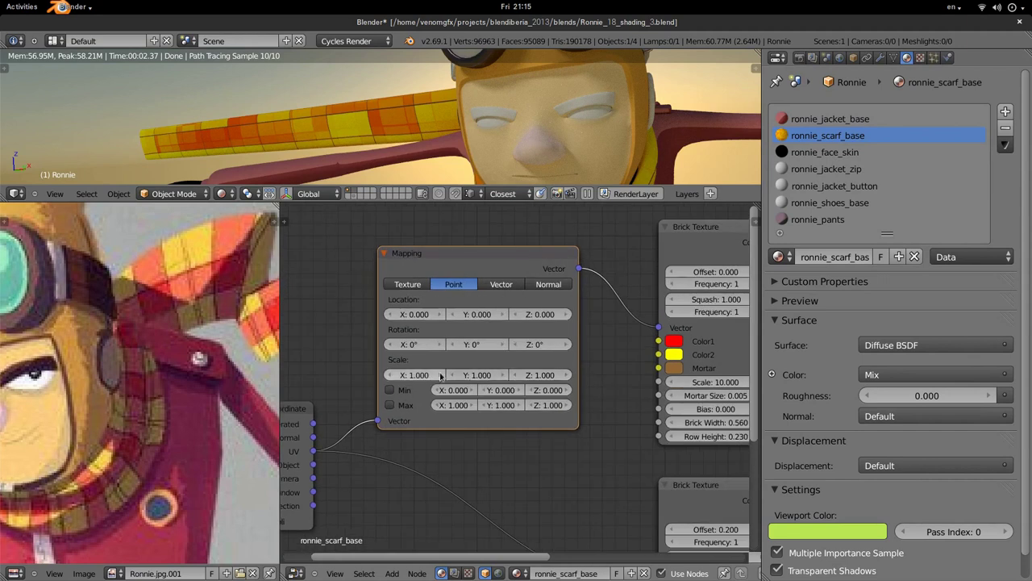
# Set the Mapping node's Scale to X 1.300 and Y 1.400.
pyautogui.moveTo(431, 376); pyautogui.dragTo(508, 373)
pyautogui.click(506, 374)
pyautogui.click(506, 373)
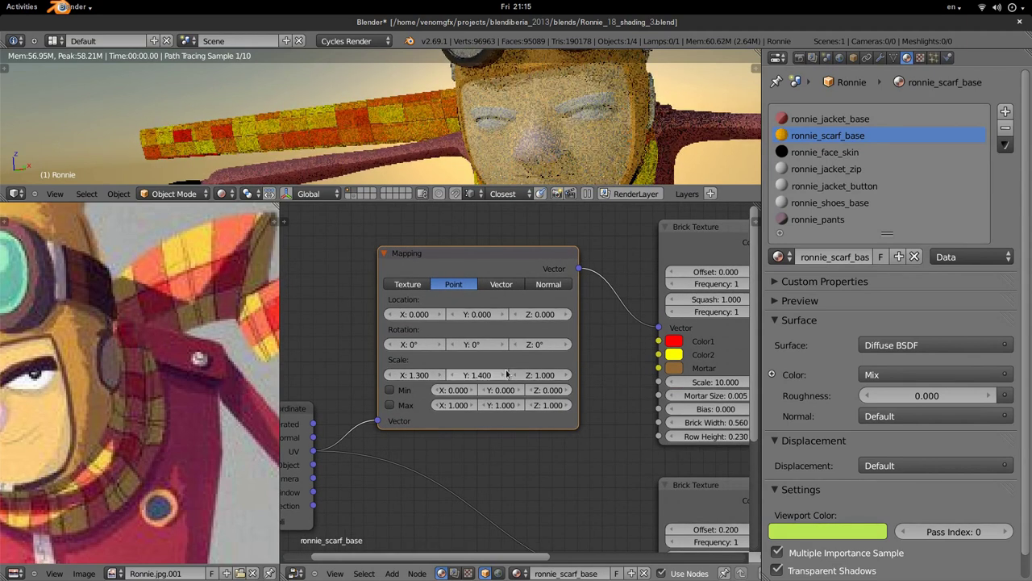
pyautogui.click(506, 373)
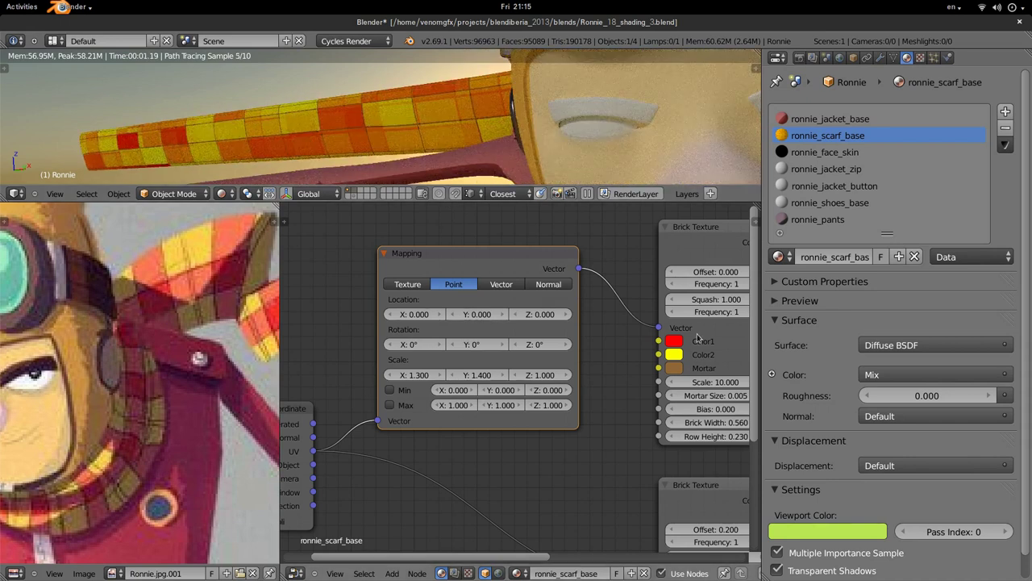
pyautogui.scroll(-2, 670, 362)
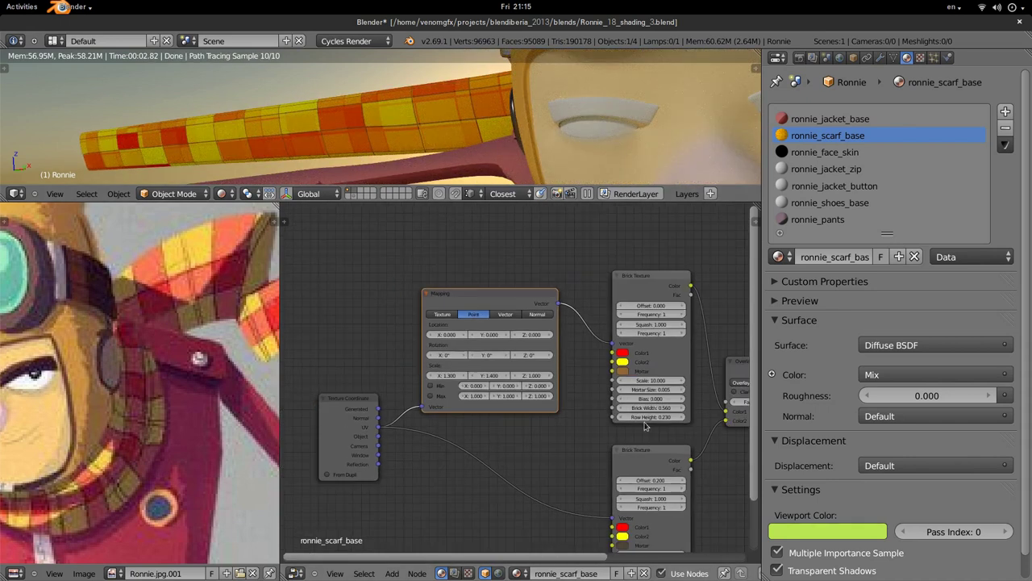
pyautogui.scroll(3, 574, 450)
# Rotate the brick pattern around X in the Mapping node, ending at 88°.
pyautogui.click(453, 349)
pyautogui.click(452, 348)
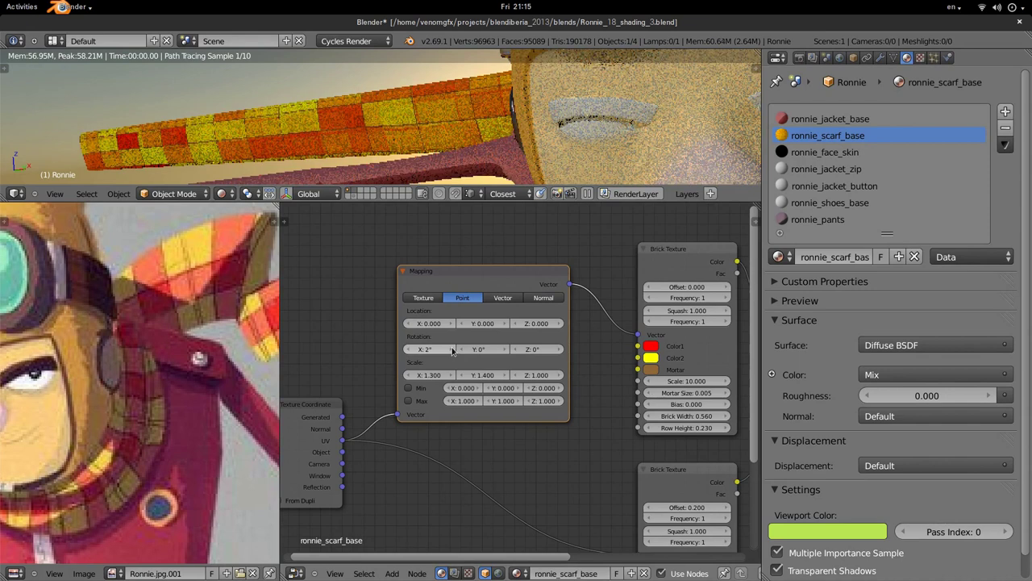
pyautogui.moveTo(452, 348); pyautogui.dragTo(484, 349)
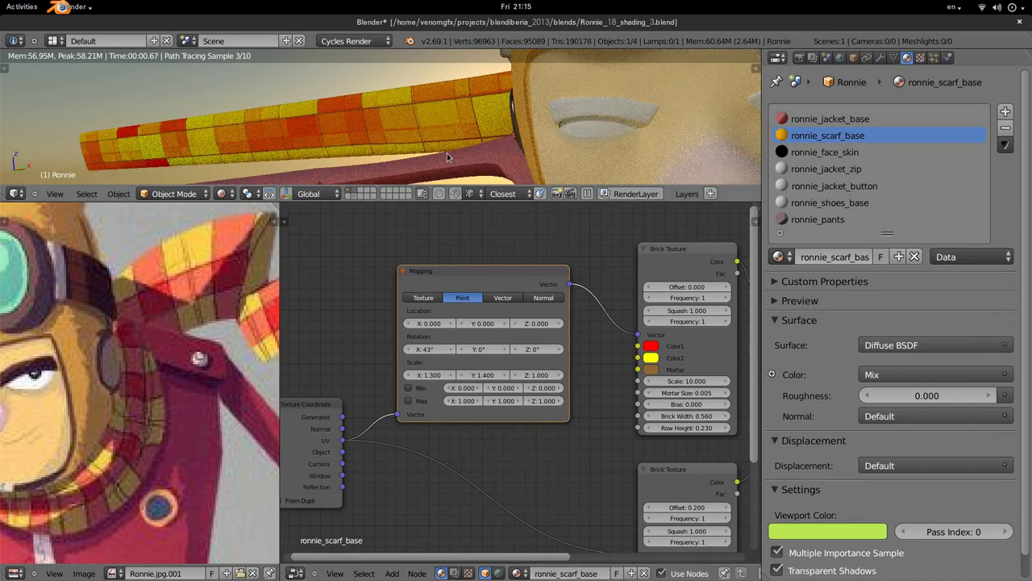
pyautogui.scroll(3, 440, 135)
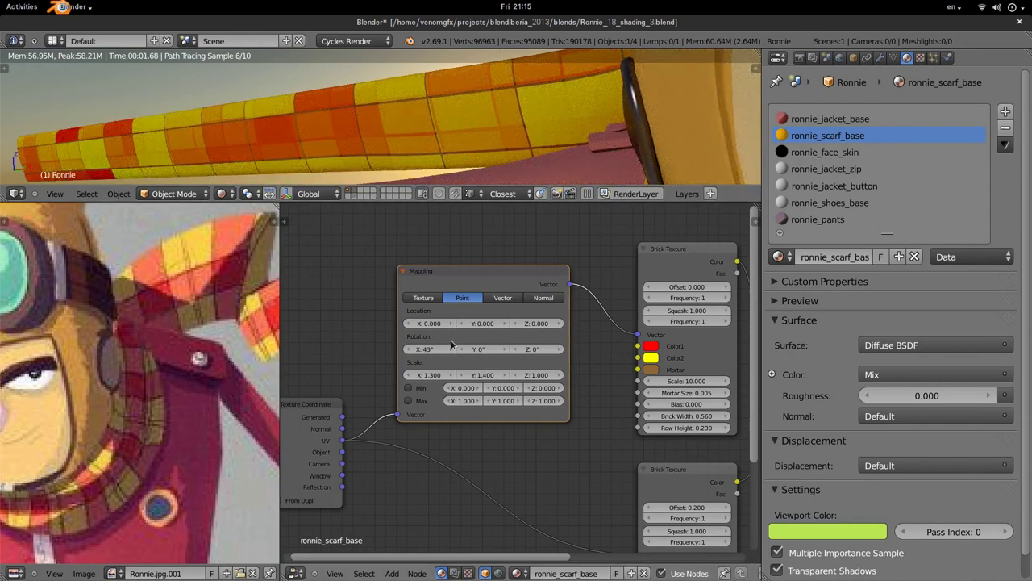
pyautogui.moveTo(425, 348); pyautogui.dragTo(496, 349)
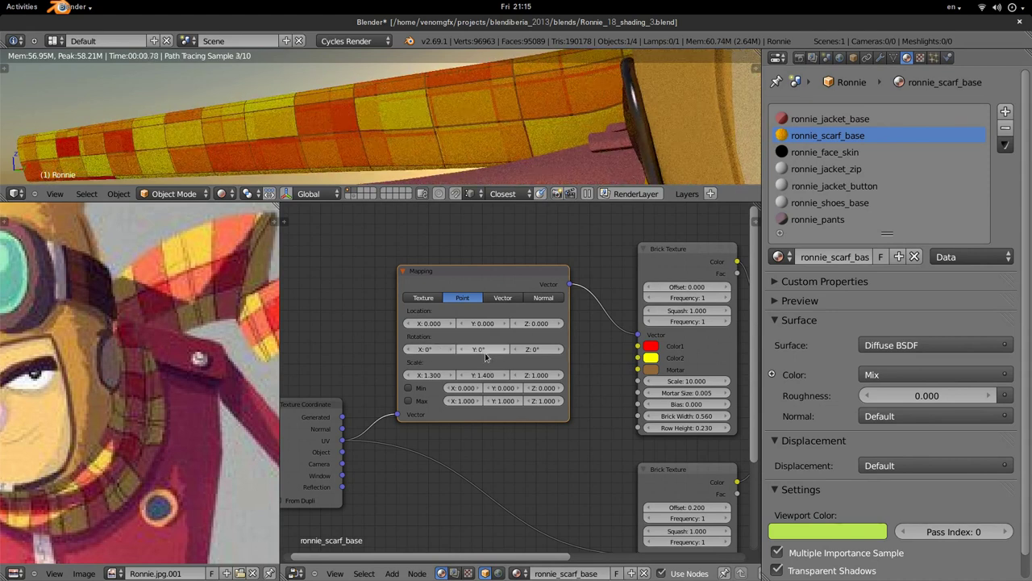
pyautogui.scroll(-2, 486, 357)
pyautogui.scroll(-1, 486, 357)
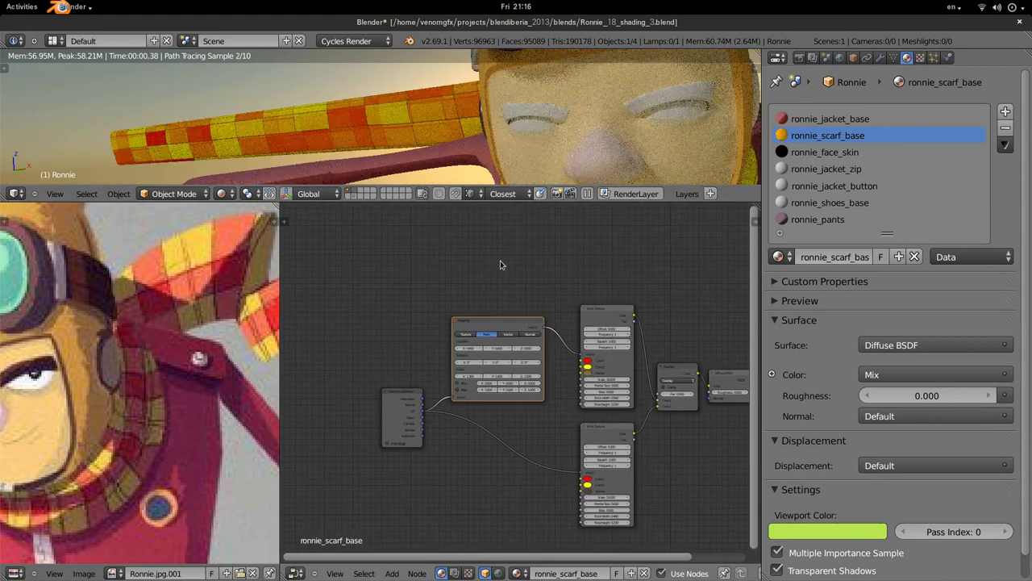
# Pan the reference image to Ronnie's face and widen the reference drawing panel.
pyautogui.scroll(-3, 464, 125)
pyautogui.scroll(-3, 464, 125)
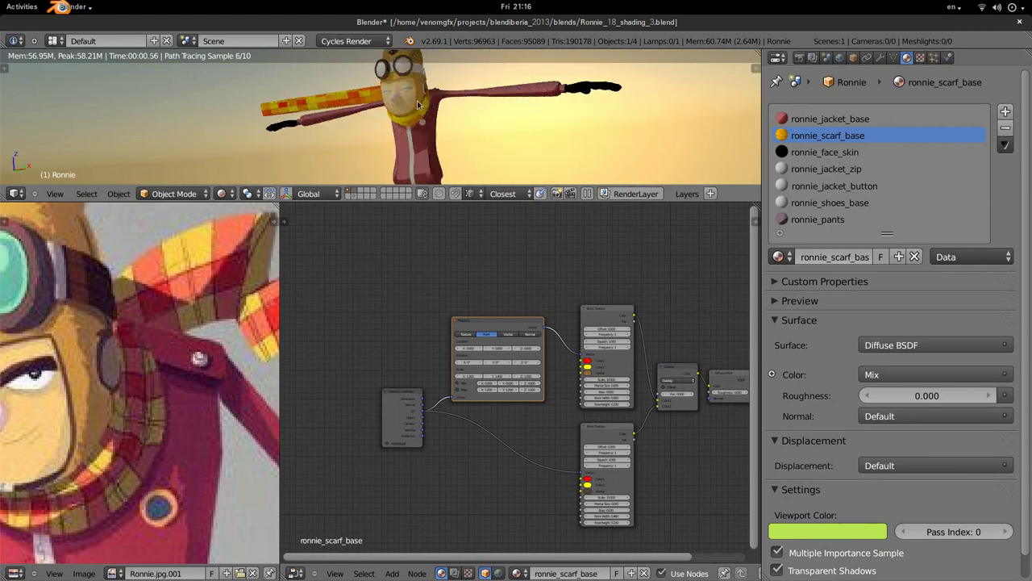
pyautogui.scroll(2, 419, 105)
pyautogui.scroll(1, 418, 105)
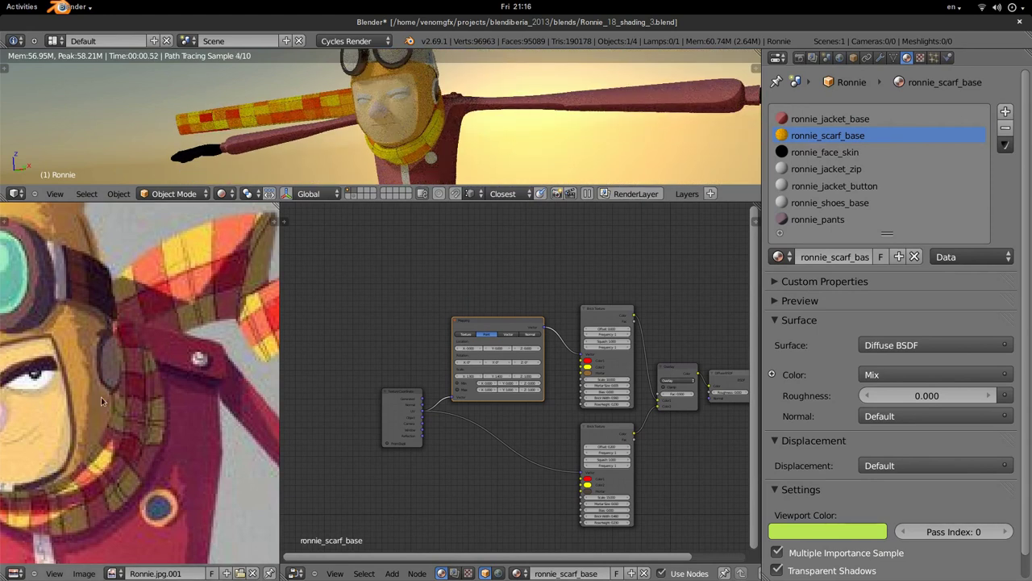
pyautogui.moveTo(101, 397); pyautogui.dragTo(139, 339, button='middle')
pyautogui.scroll(-2, 138, 339)
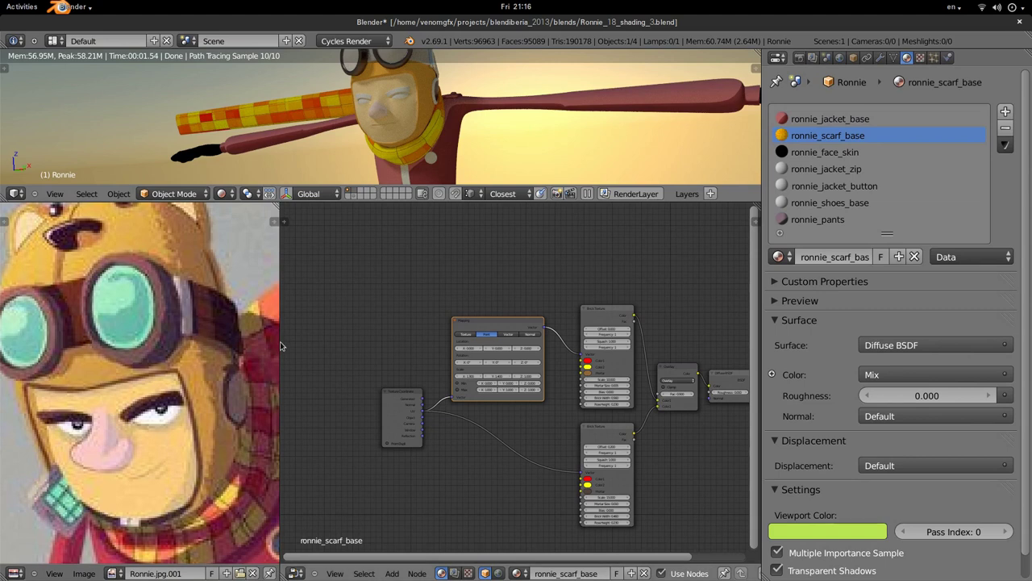
pyautogui.moveTo(281, 346); pyautogui.dragTo(434, 403)
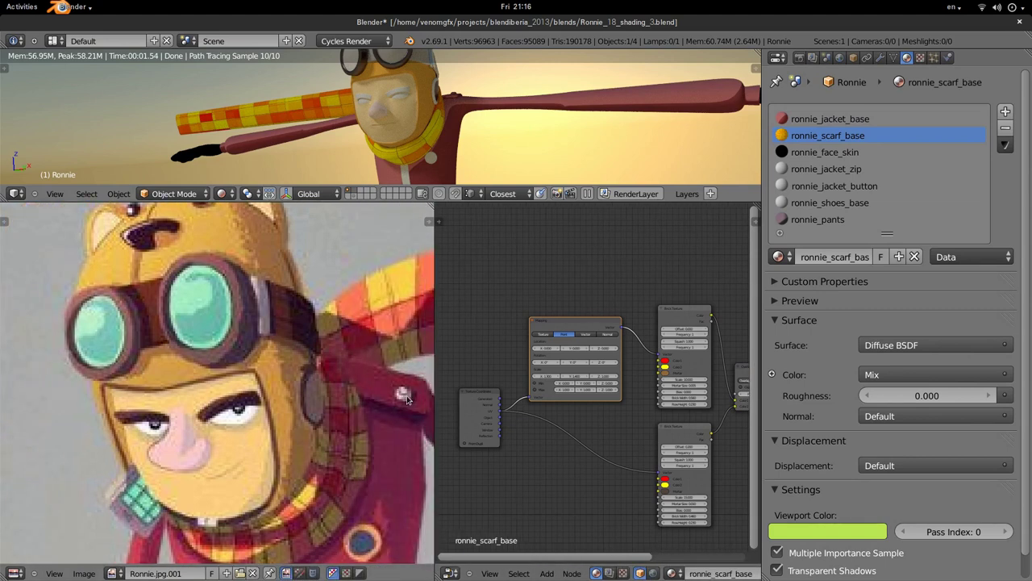
# Zoom the viewport in on the shoulder button and enter Edit Mode.
pyautogui.scroll(2, 436, 132)
pyautogui.scroll(2, 428, 127)
pyautogui.scroll(2, 419, 125)
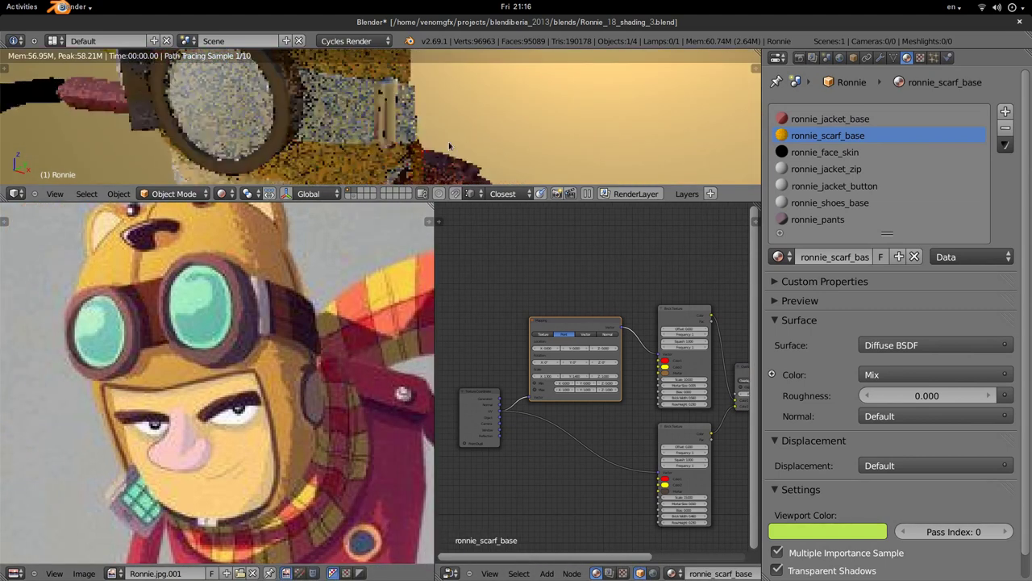
pyautogui.scroll(2, 413, 123)
pyautogui.scroll(2, 414, 122)
pyautogui.scroll(2, 408, 100)
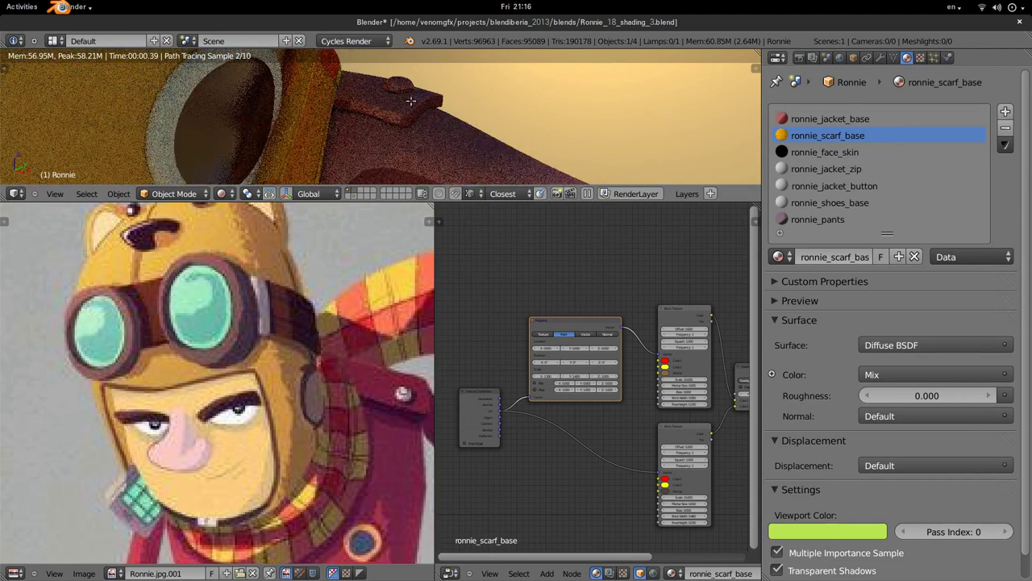
pyautogui.press('Tab')
# Select the whole dome-shaped button on the jacket shoulder.
pyautogui.press('z')
pyautogui.press('z')
pyautogui.rightClick(401, 85)
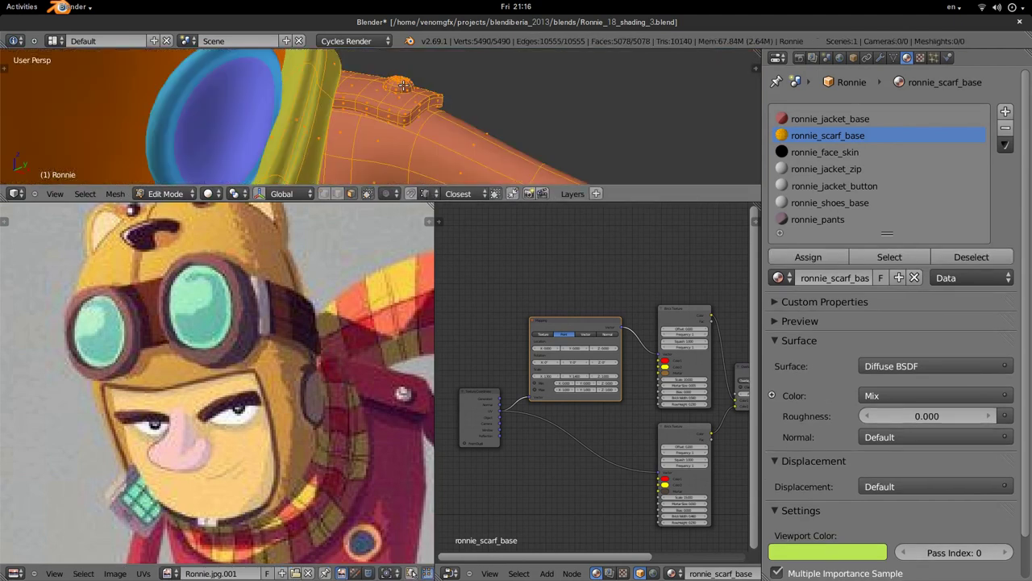
pyautogui.press('a')
pyautogui.moveTo(402, 85)
pyautogui.mouseDown(button='middle')
pyautogui.moveTo(385, 121)
pyautogui.moveTo(377, 109)
pyautogui.mouseUp(button='middle')
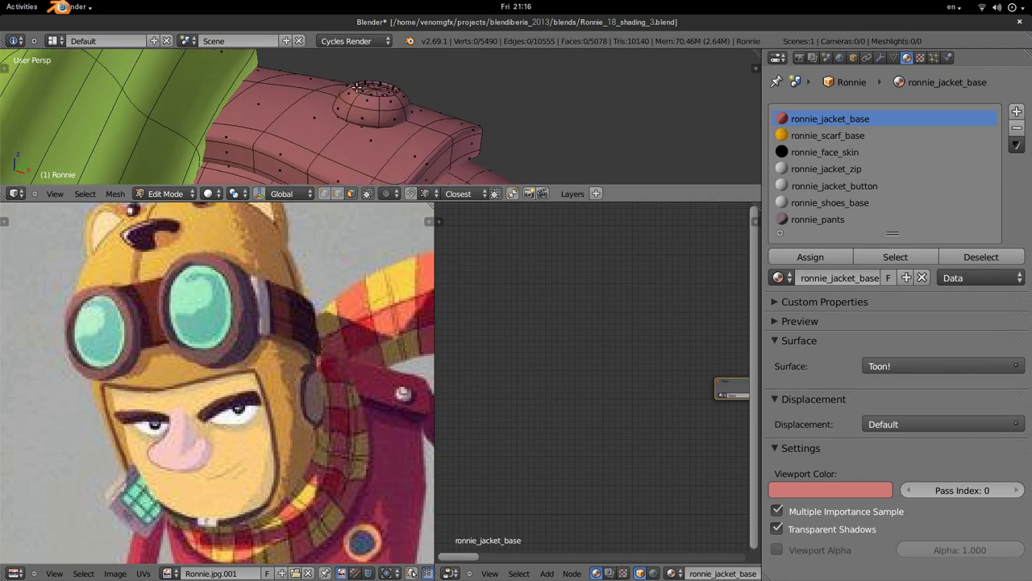
pyautogui.press('z')
pyautogui.press('z')
pyautogui.press('l')
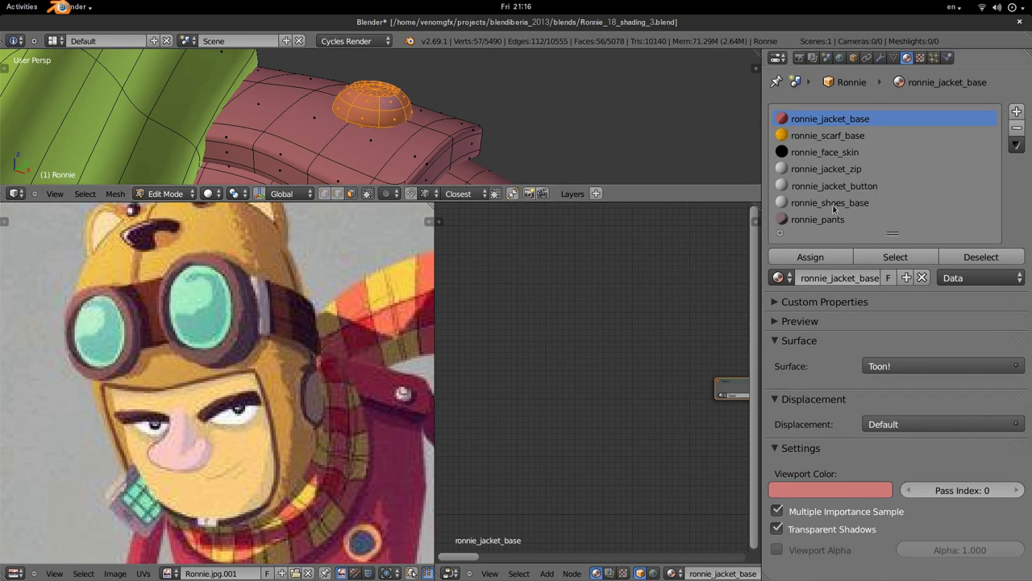
# Assign ronnie_chrome to the button in a new material slot and preview it rendered.
pyautogui.click(1018, 111)
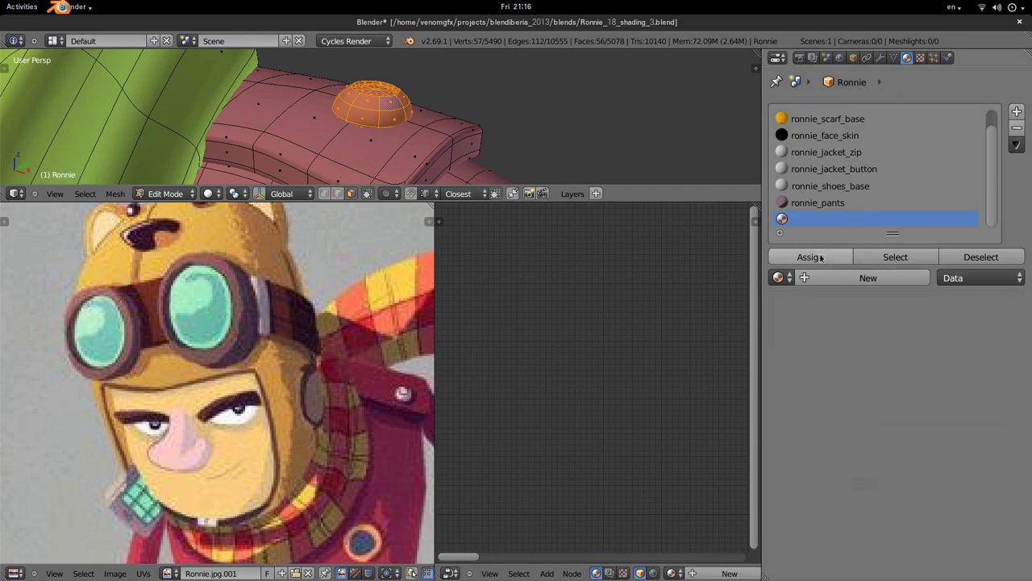
pyautogui.click(780, 277)
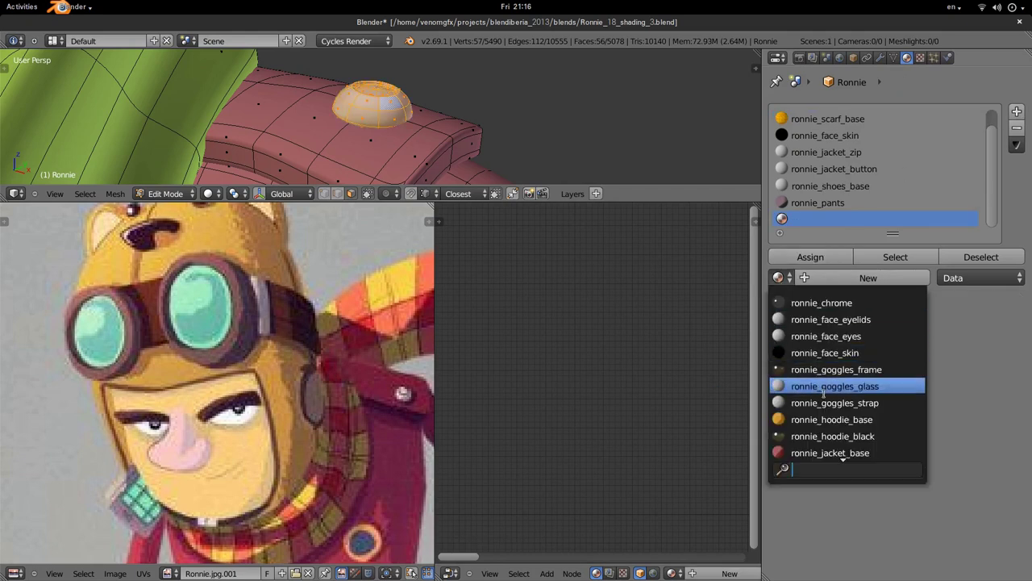
pyautogui.click(821, 303)
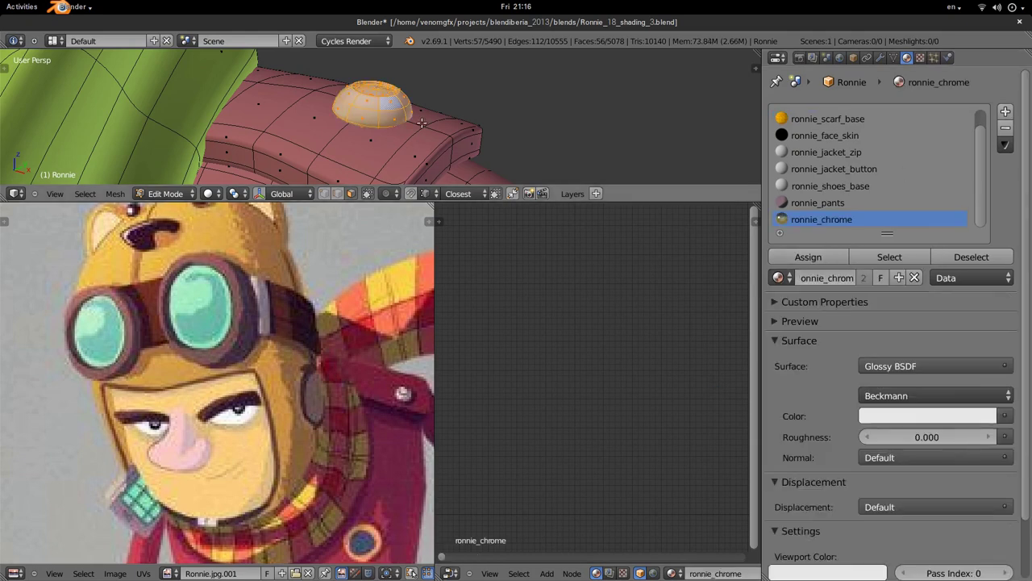
pyautogui.press('Tab')
pyautogui.hotkey('shift', 'z')
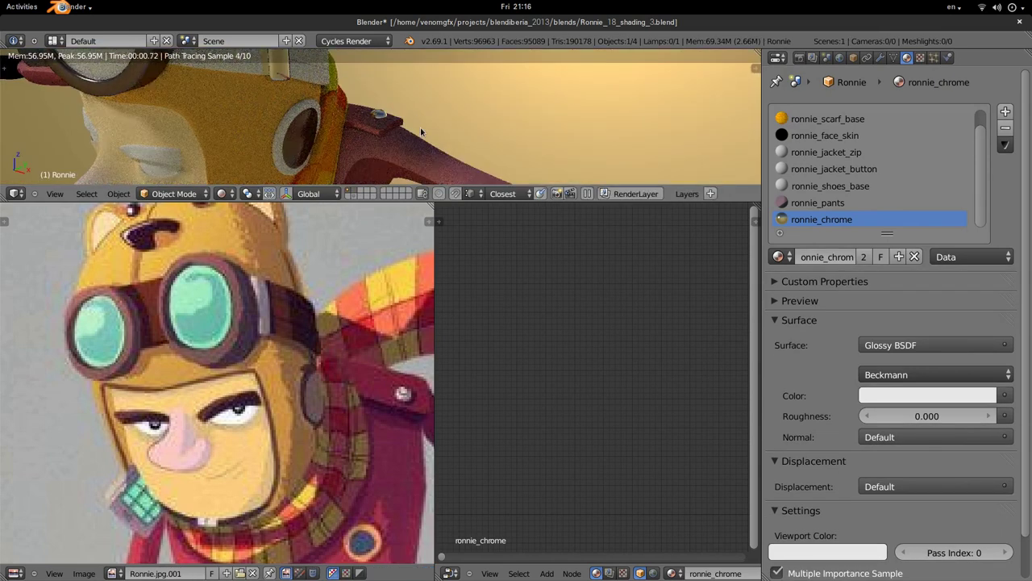
# Orbit around Ronnie's torso and show the body mesh's Object Data properties.
pyautogui.scroll(-5, 420, 128)
pyautogui.moveTo(420, 127)
pyautogui.mouseDown(button='middle')
pyautogui.moveTo(627, 150)
pyautogui.moveTo(553, 182)
pyautogui.mouseUp(button='middle')
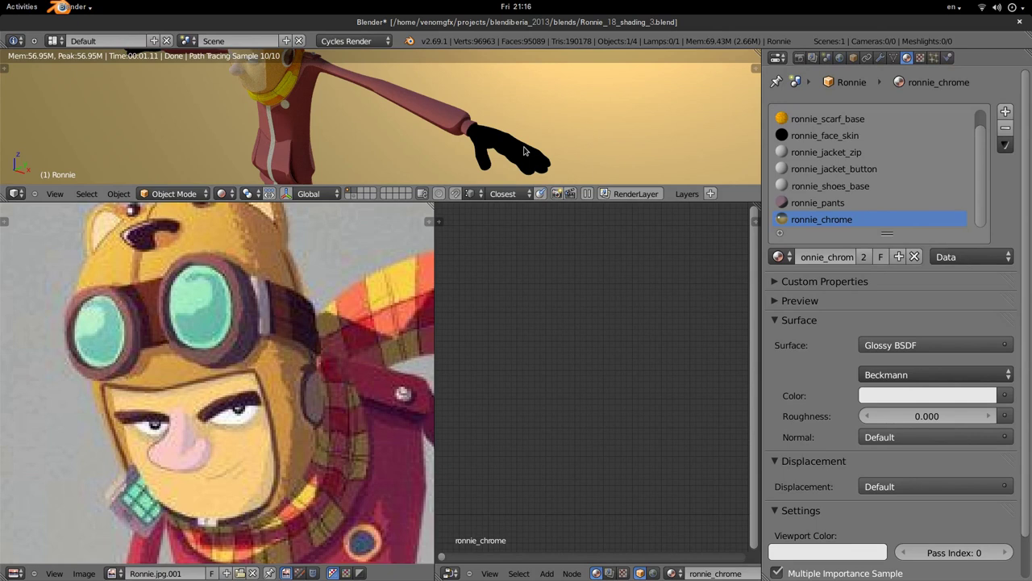
pyautogui.press('v')
pyautogui.press('v')
pyautogui.moveTo(522, 150)
pyautogui.mouseDown(button='middle')
pyautogui.moveTo(437, 142)
pyautogui.moveTo(475, 148)
pyautogui.mouseUp(button='middle')
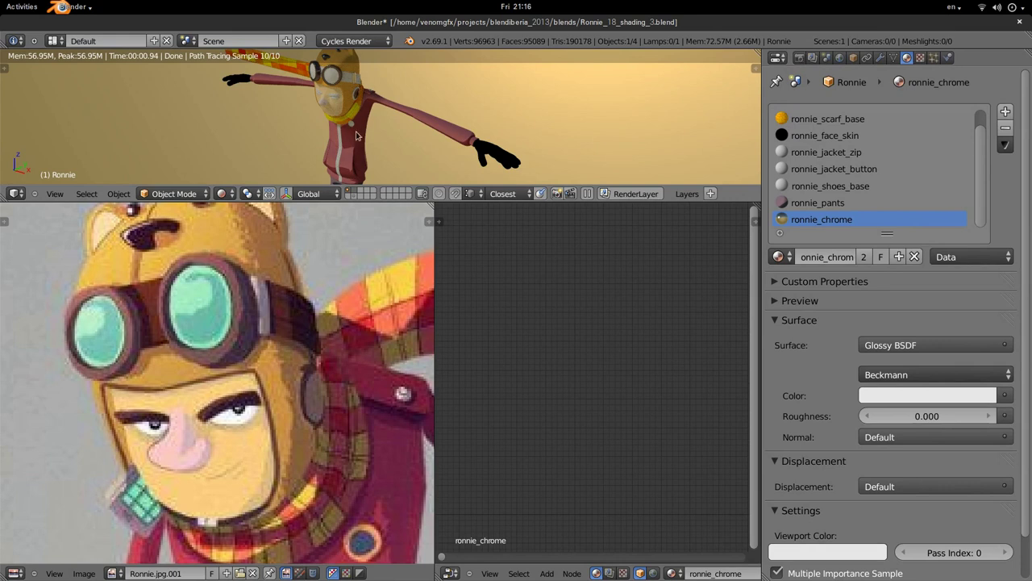
pyautogui.moveTo(356, 152); pyautogui.dragTo(359, 133, button='middle')
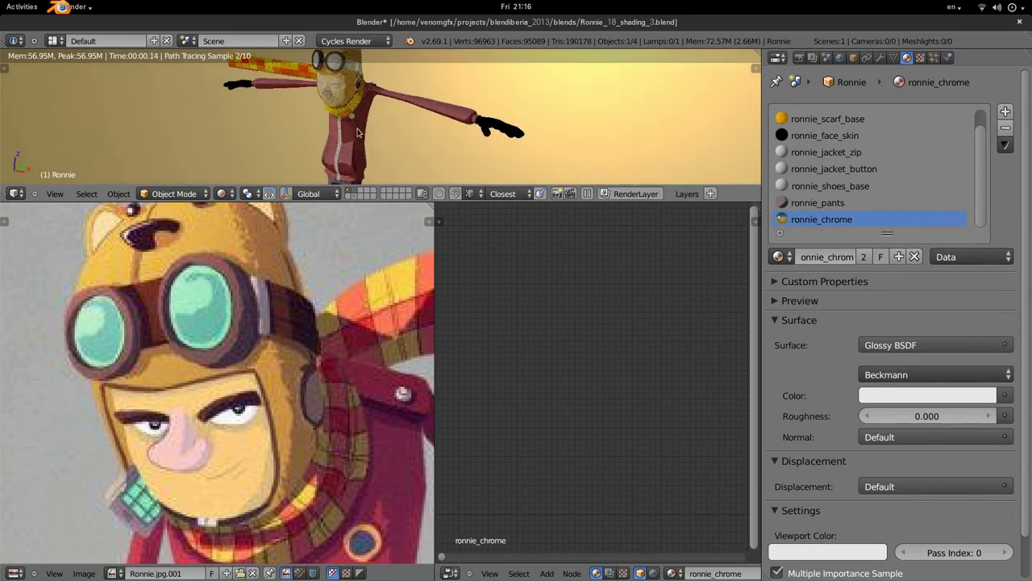
pyautogui.click(894, 57)
pyautogui.write('color_cara')
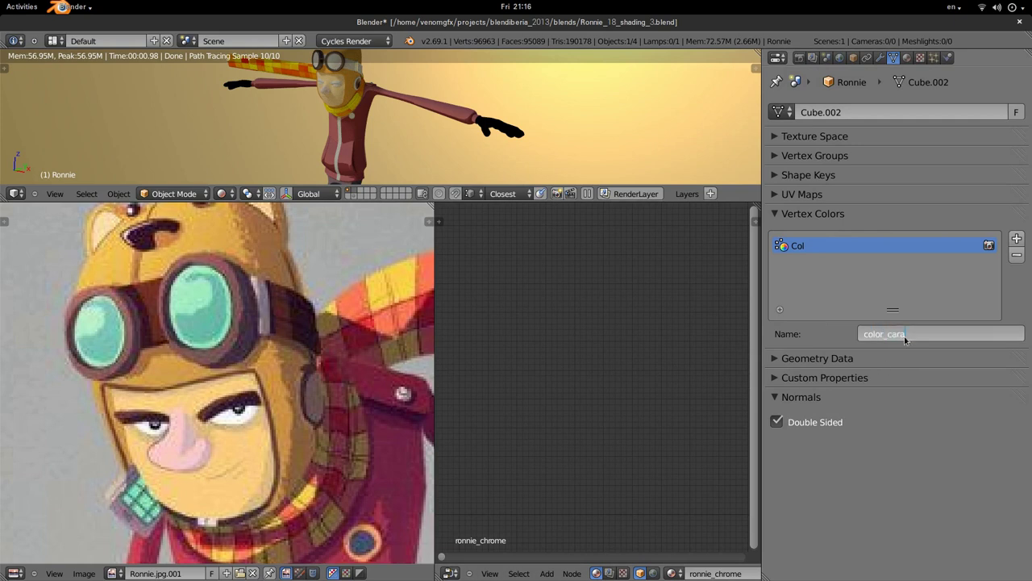
# Check the head's vertex colour layer name and rename the body's layer to cara_color.
pyautogui.press('Return')
pyautogui.moveTo(515, 110); pyautogui.dragTo(484, 121, button='middle')
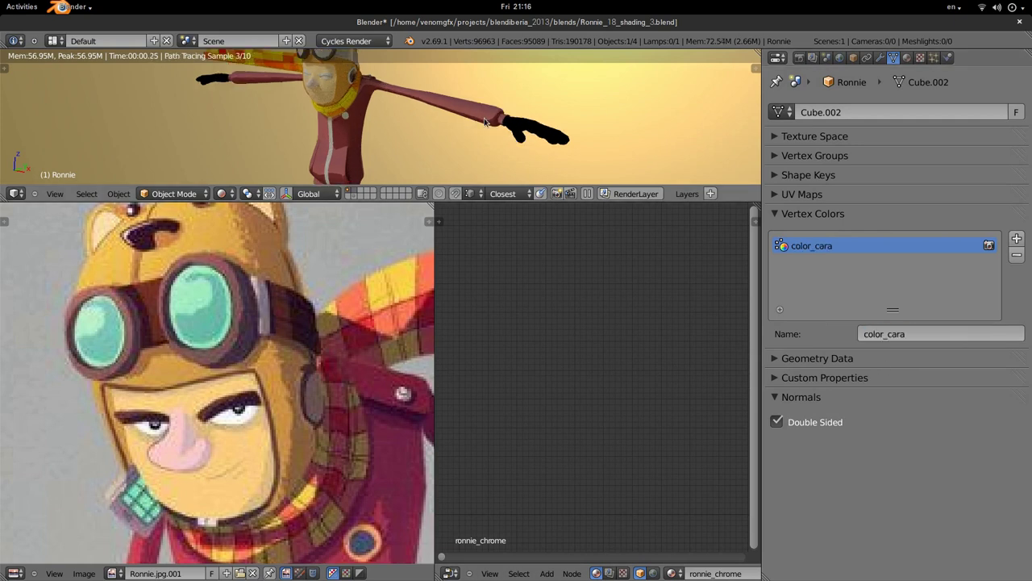
pyautogui.rightClick(337, 89)
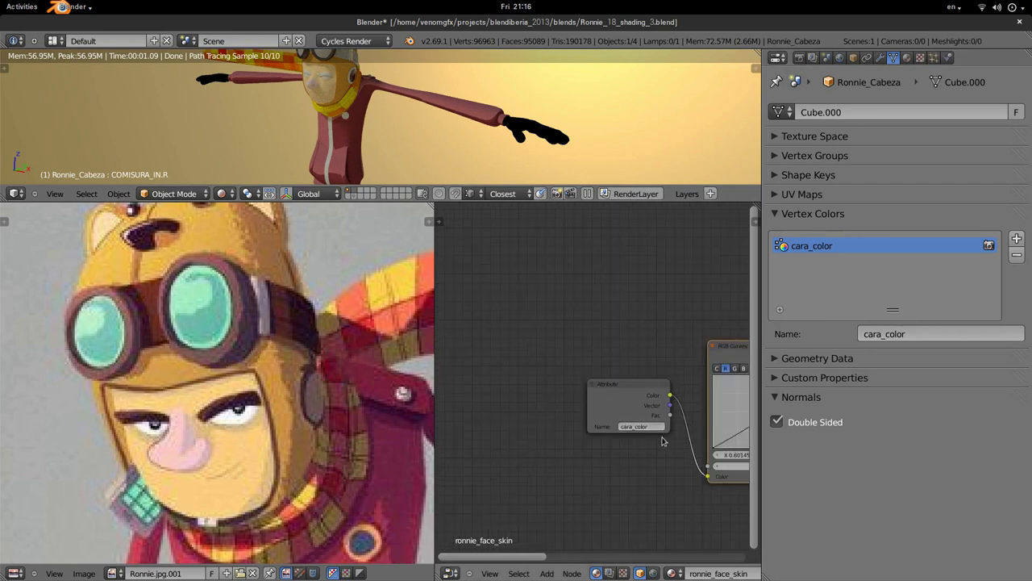
pyautogui.rightClick(528, 129)
pyautogui.click(926, 338)
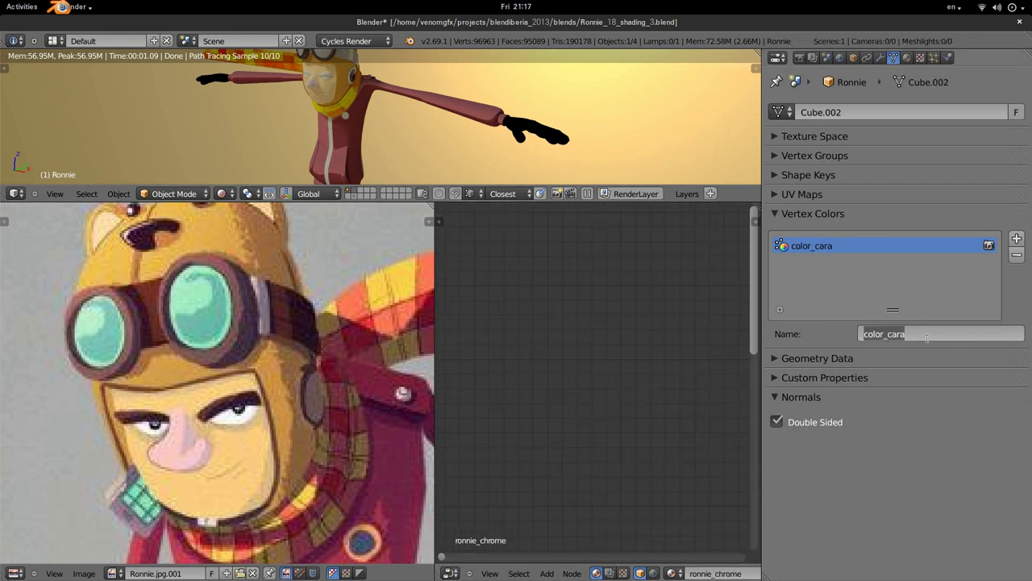
pyautogui.write('ra_')
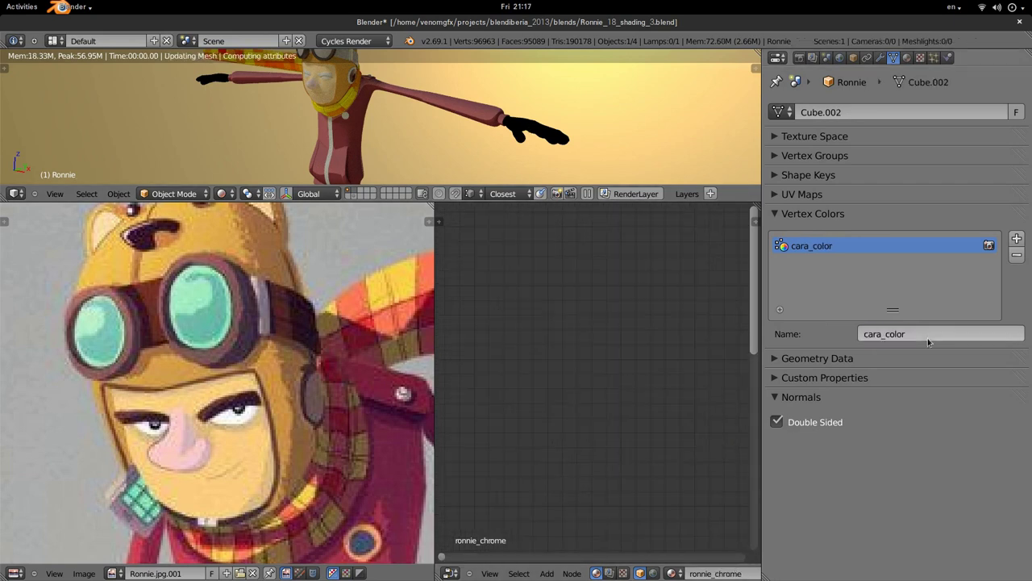
pyautogui.press('Return')
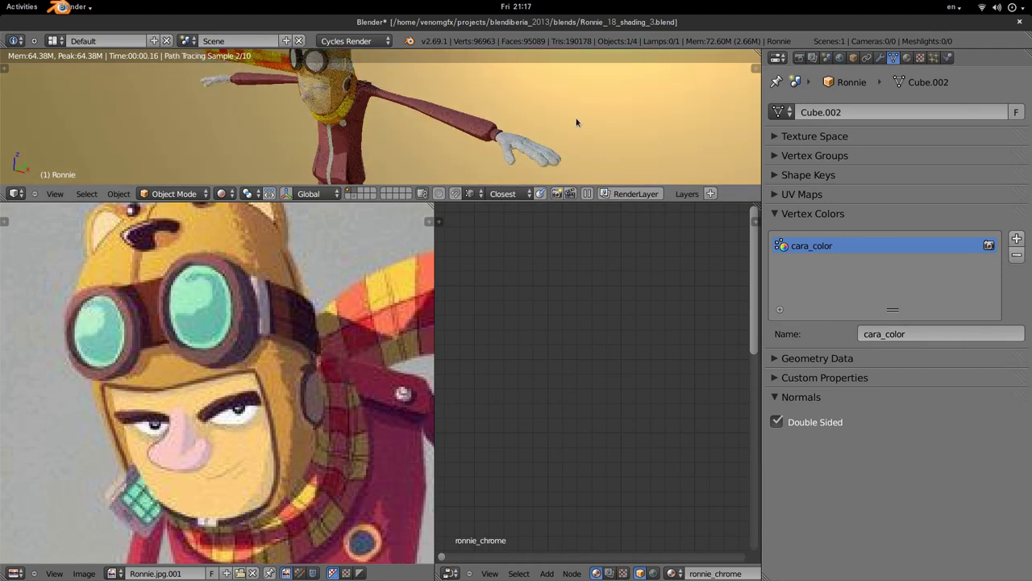
# Orbit around Ronnie to confirm the hands now render light grey.
pyautogui.moveTo(337, 98); pyautogui.dragTo(494, 113, button='middle')
pyautogui.scroll(4, 408, 102)
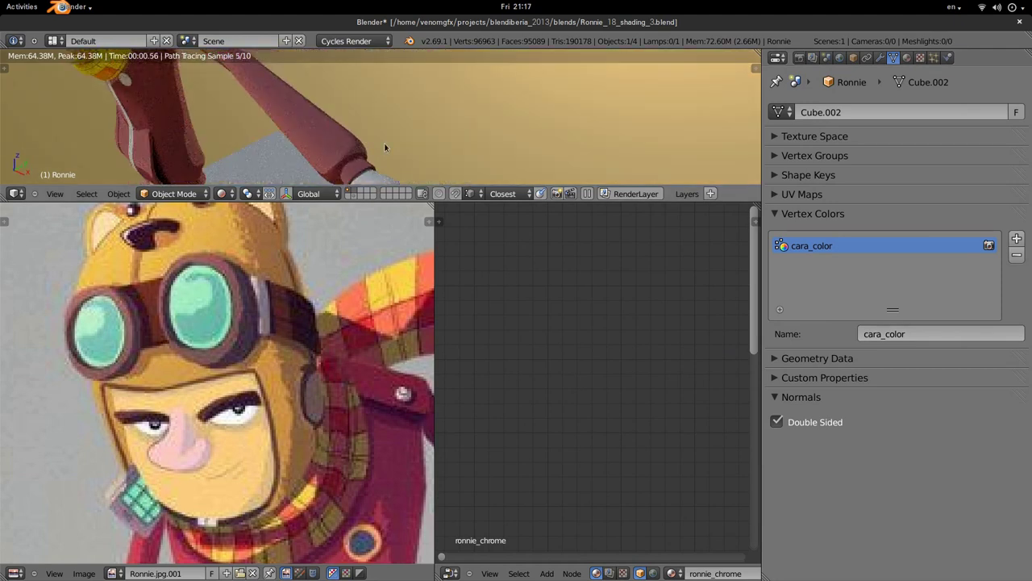
pyautogui.moveTo(385, 148); pyautogui.dragTo(512, 148, button='middle')
pyautogui.scroll(-3, 498, 91)
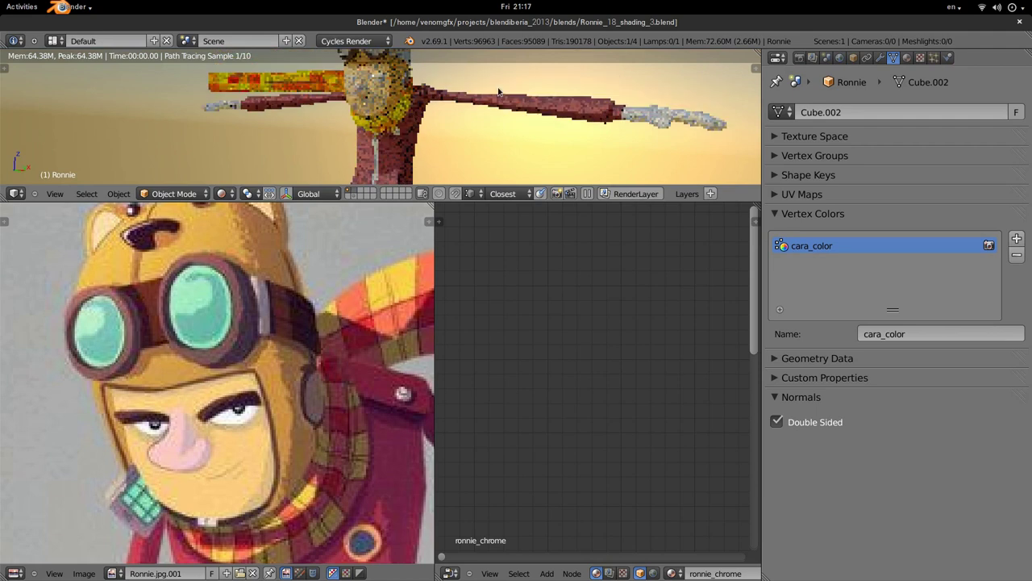
pyautogui.moveTo(498, 91); pyautogui.dragTo(389, 129, button='middle')
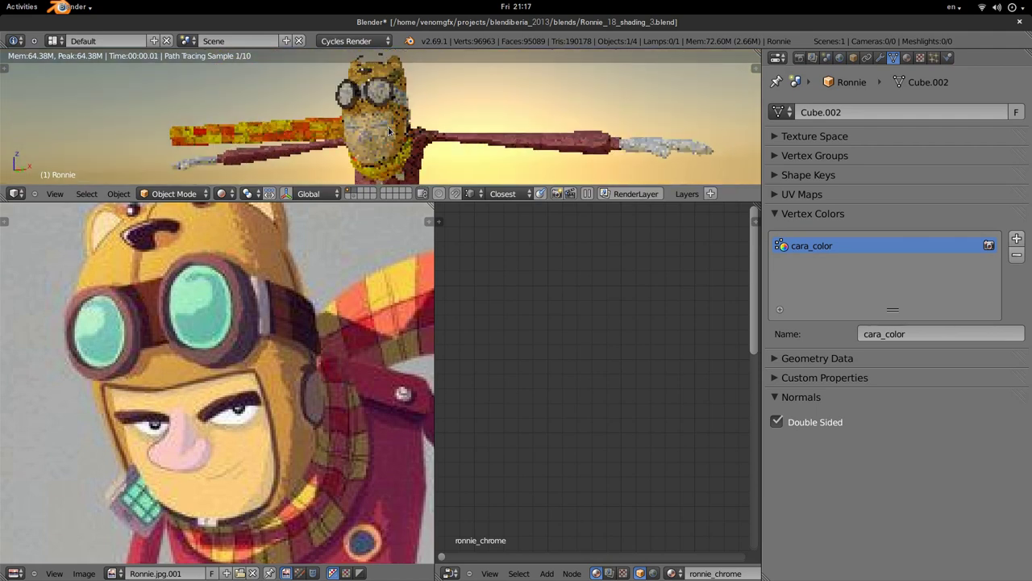